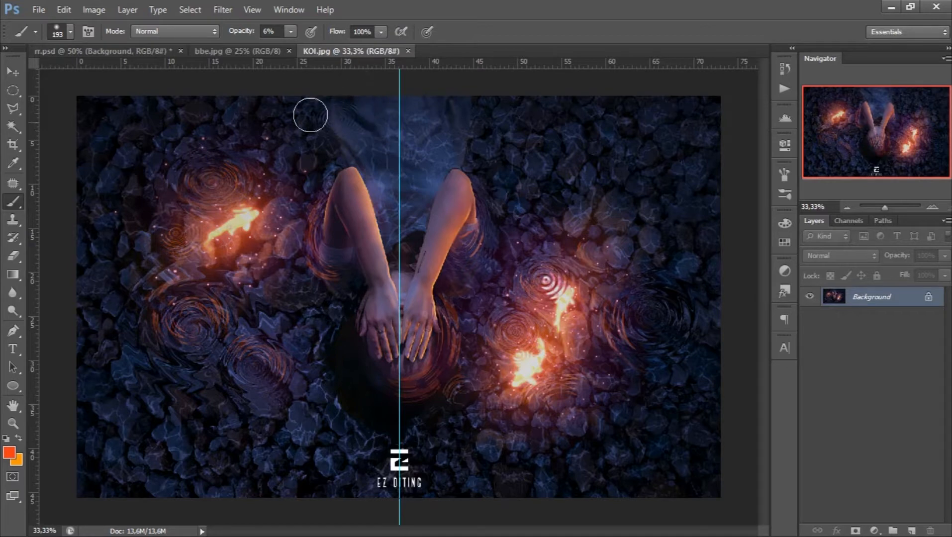
- Return to the rr.psd document and close the KOI.jpg image
click(116, 51)
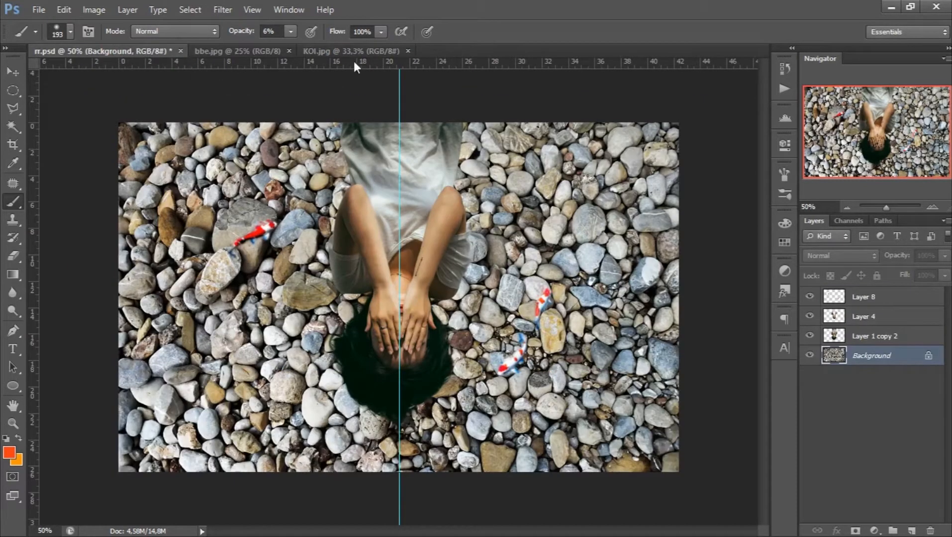
click(408, 51)
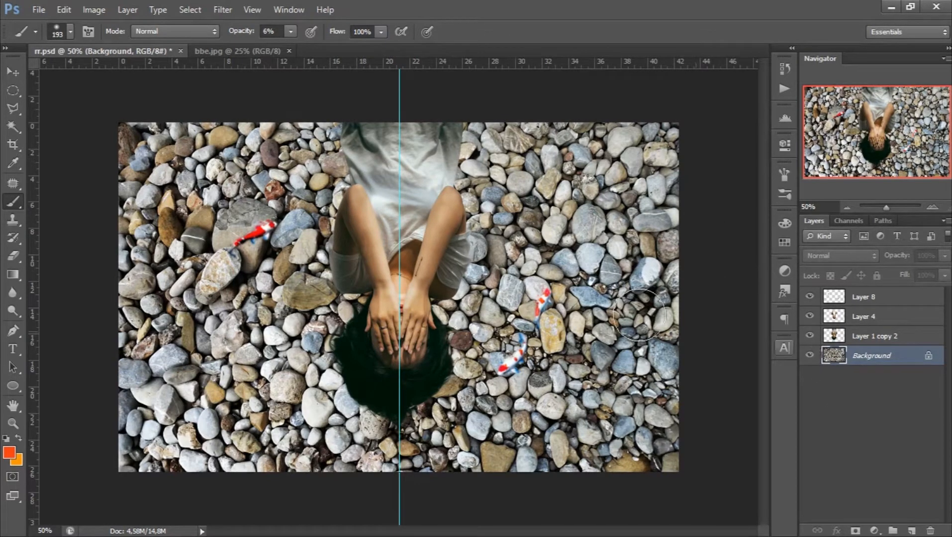
- Examine what Layer 1 copy 2, Layer 4 and Layer 8 contain by hiding them and showing each one again
drag(810, 336, 810, 297)
click(810, 297)
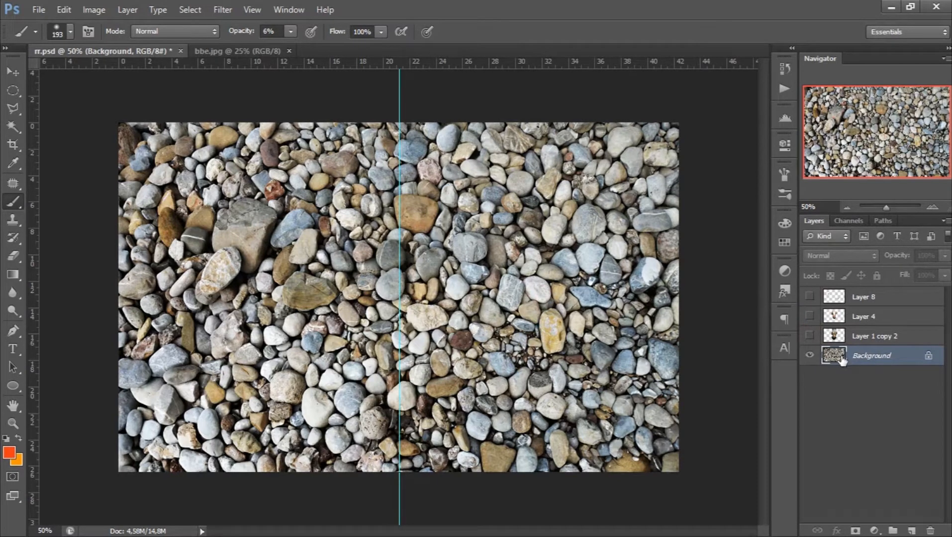
click(810, 337)
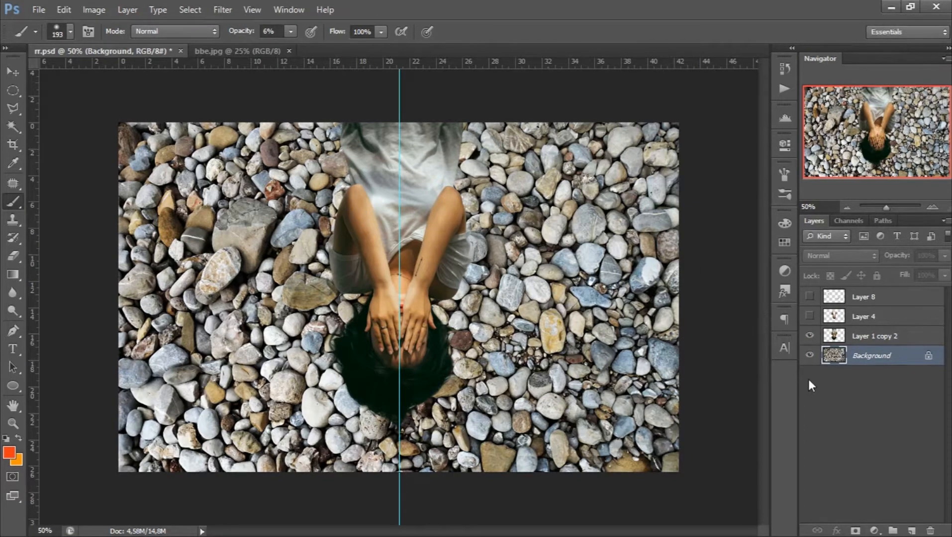
click(810, 336)
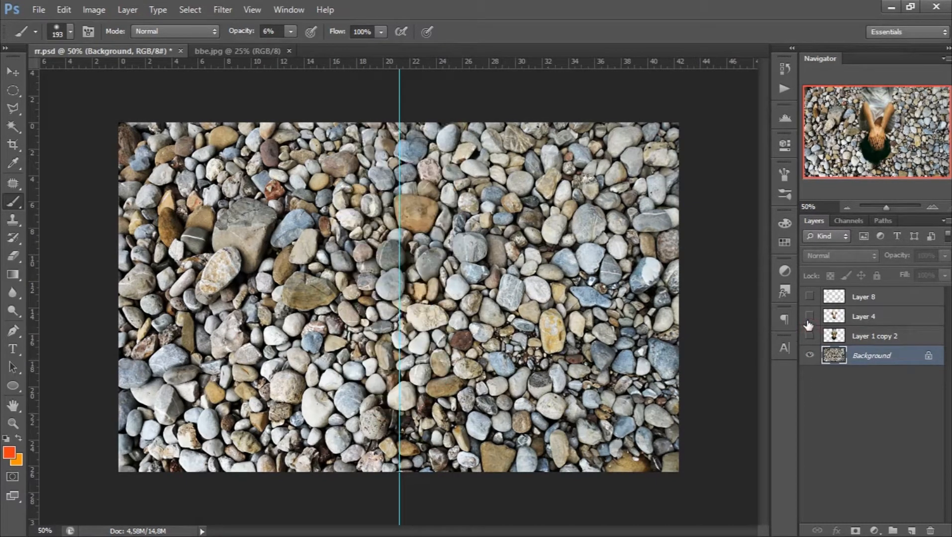
click(809, 317)
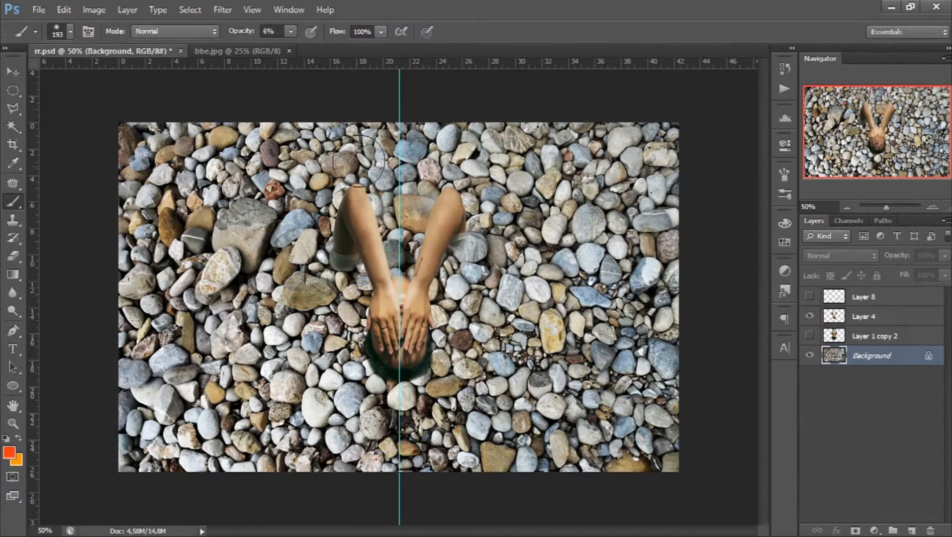
click(810, 336)
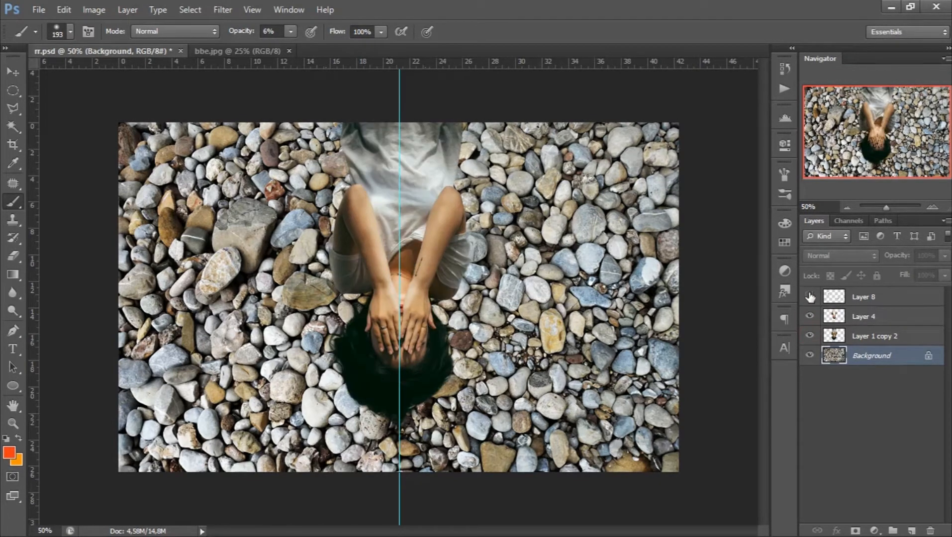
click(809, 297)
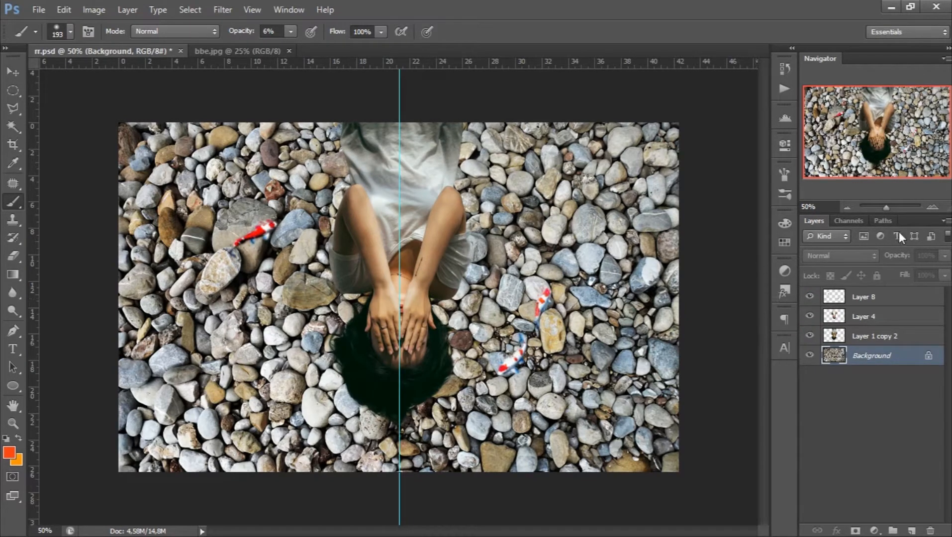
- Hide Layer 4 and Layer 8, leaving Layer 1 copy 2 and the Background visible
click(930, 209)
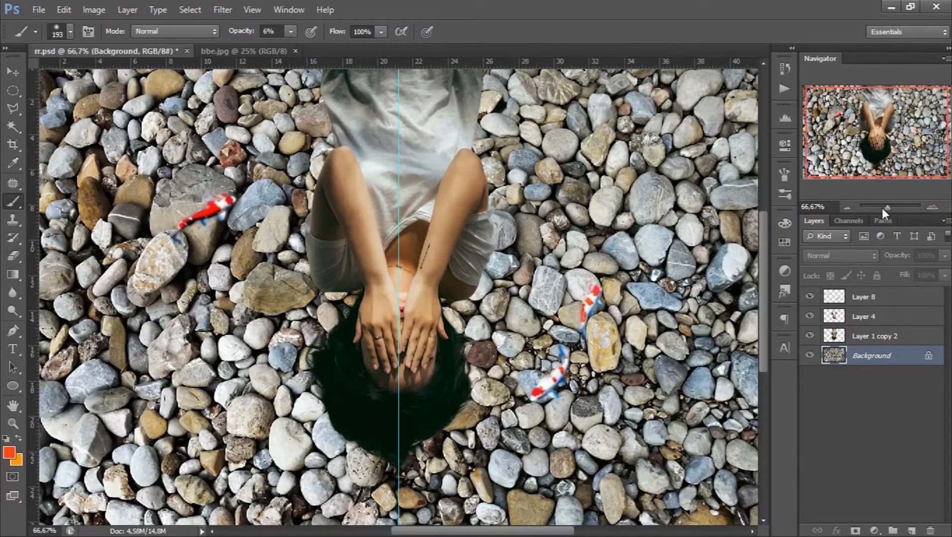
drag(888, 211, 888, 209)
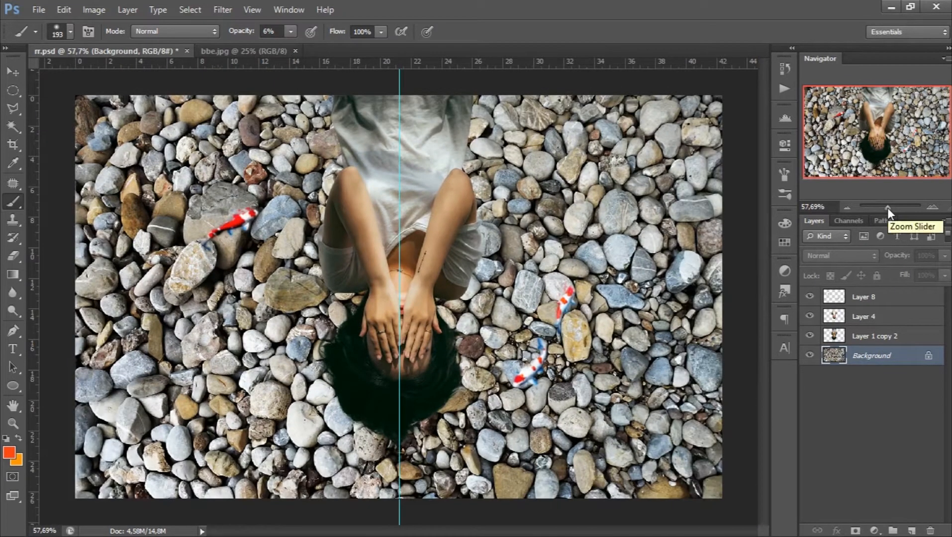
click(809, 316)
click(810, 297)
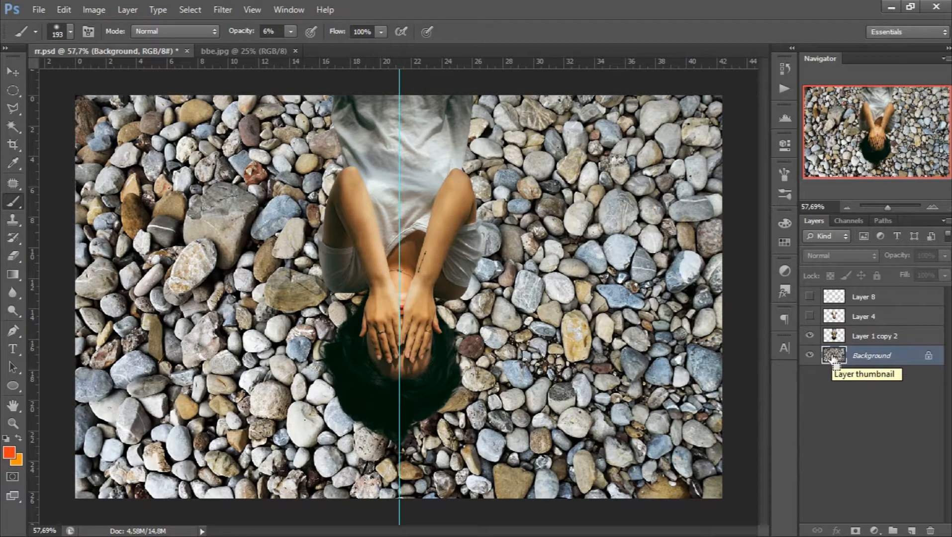
- Duplicate the Background layer and hide the original
key(ctrl+j)
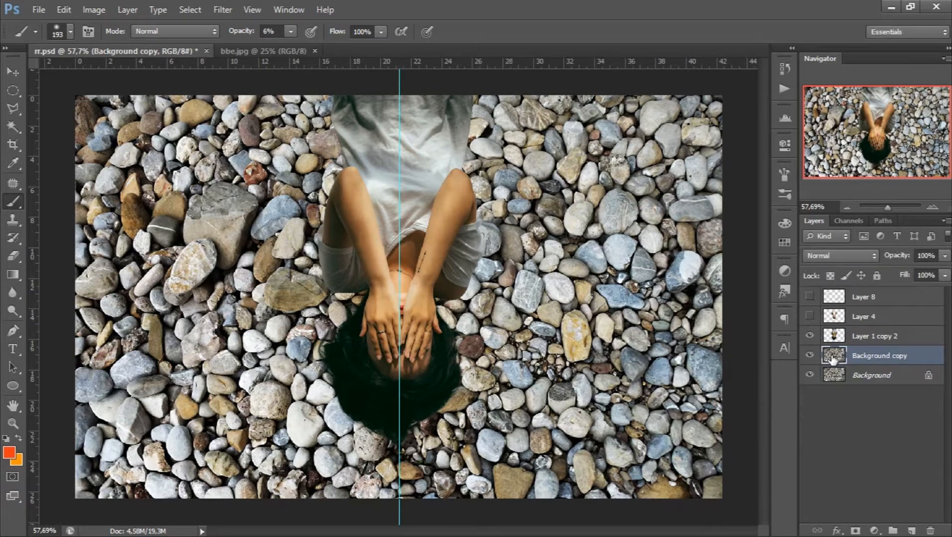
click(810, 376)
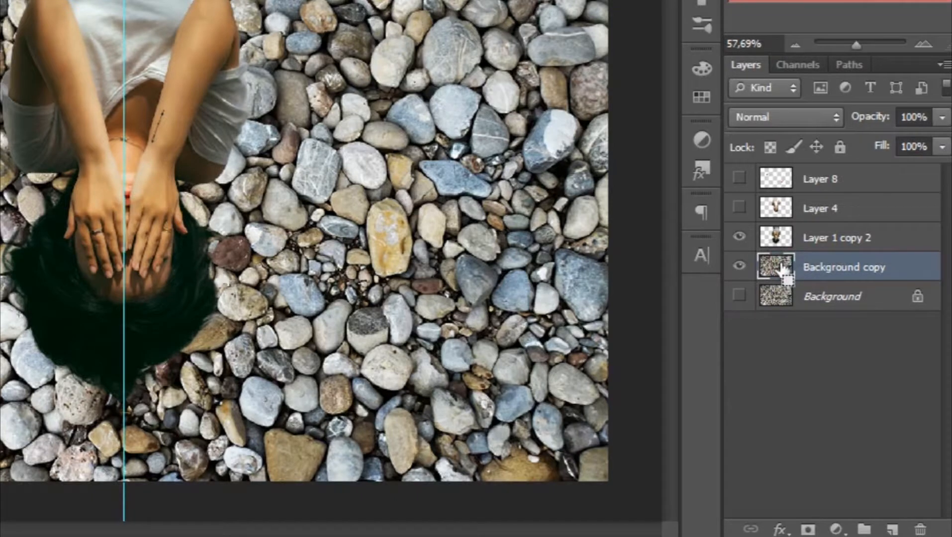
- Place a duplicate of Background copy above Layer 1 copy 2 and clip it to that layer
key(ctrl+j)
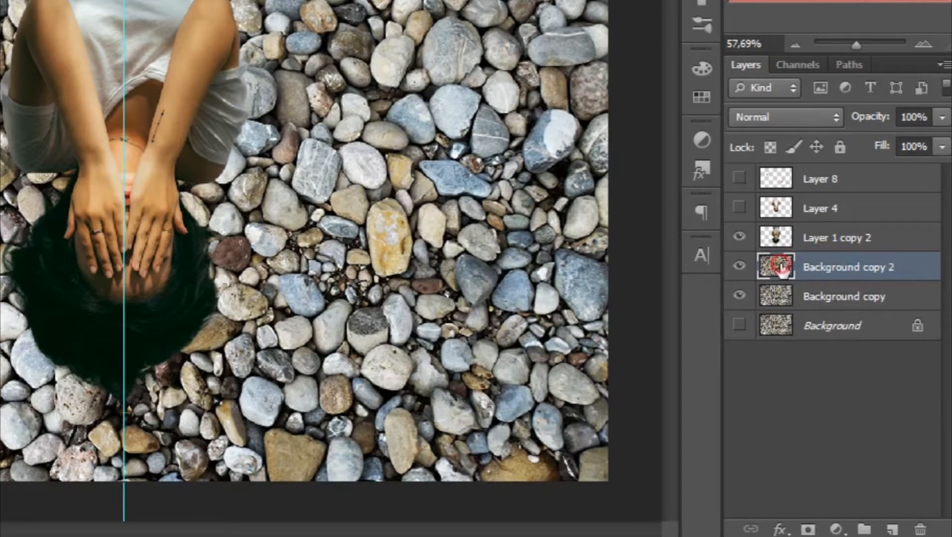
drag(784, 271, 846, 225)
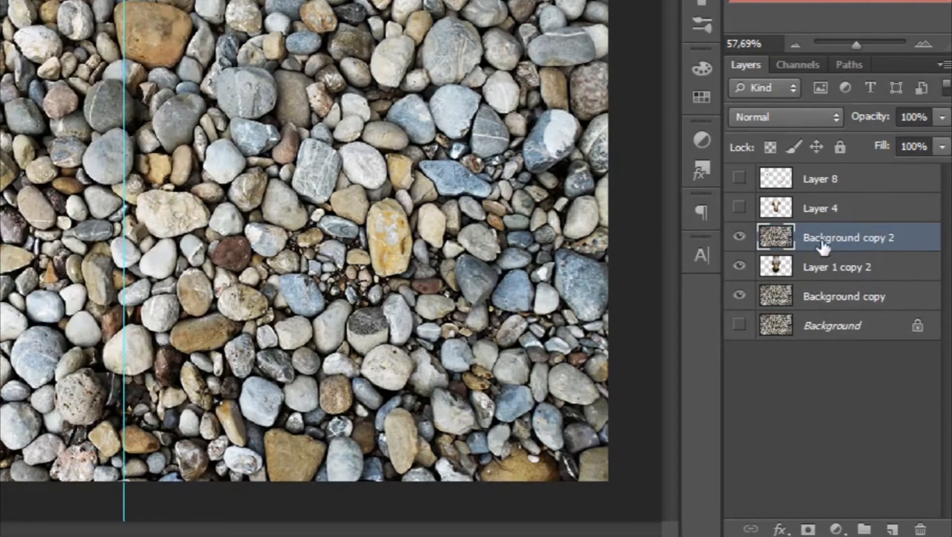
right_click(903, 234)
click(798, 71)
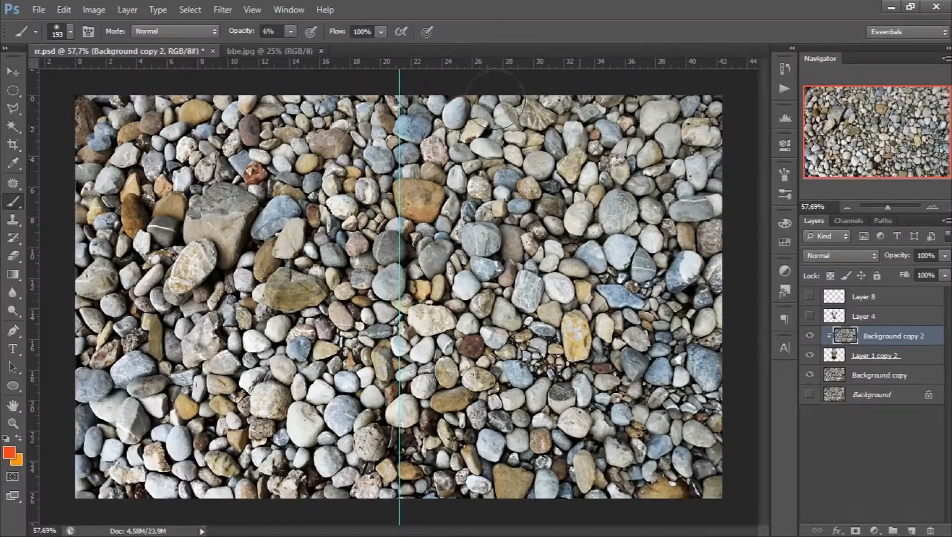
- Apply the Average blur to the clipped Background copy 2 layer and set its blend mode to Overlay
click(222, 10)
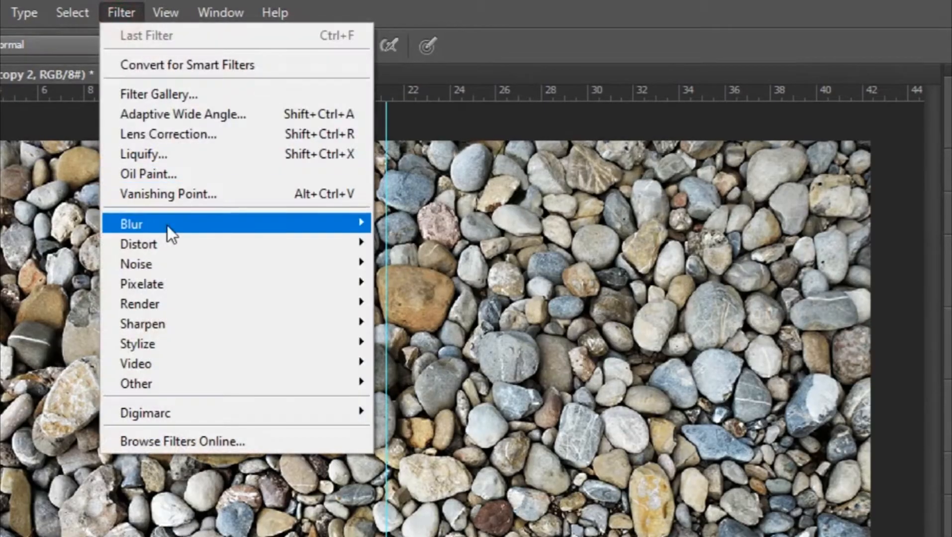
mouse_move(366, 152)
click(440, 293)
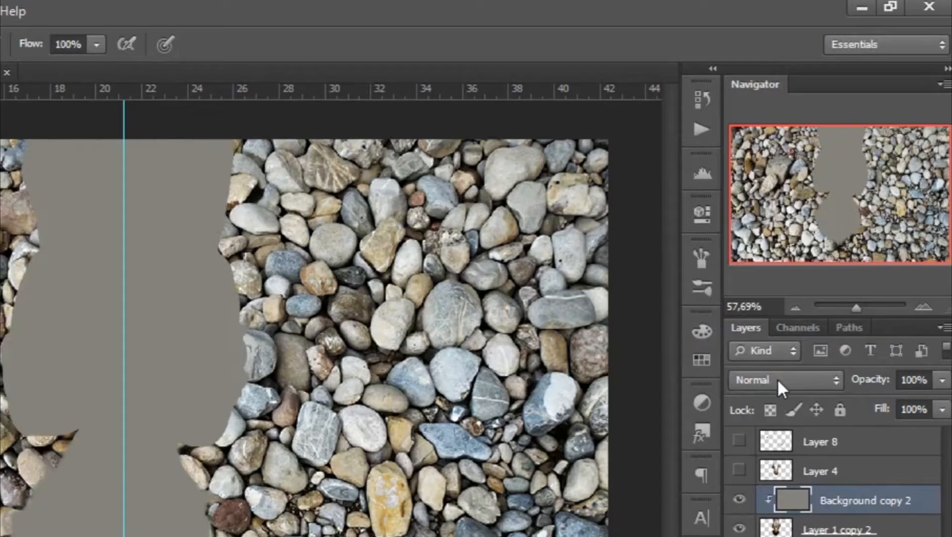
click(829, 255)
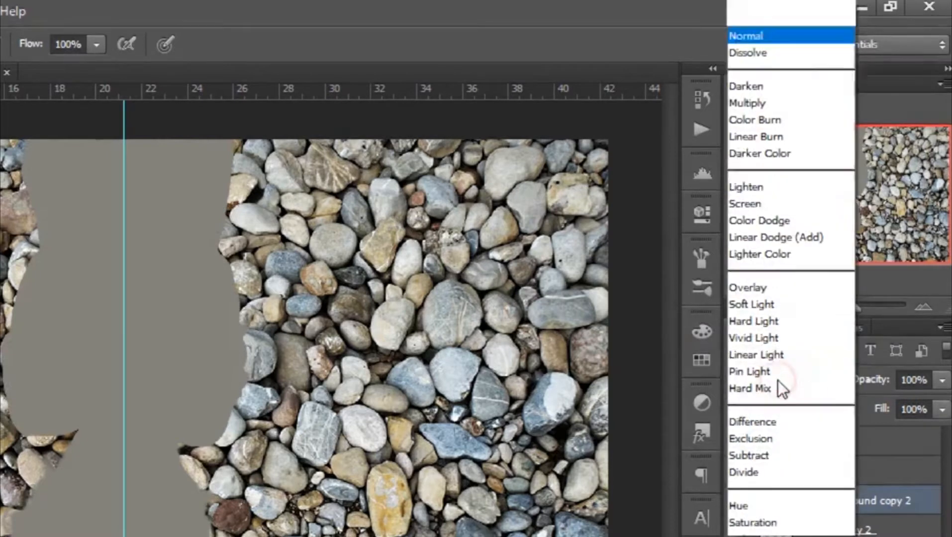
click(748, 259)
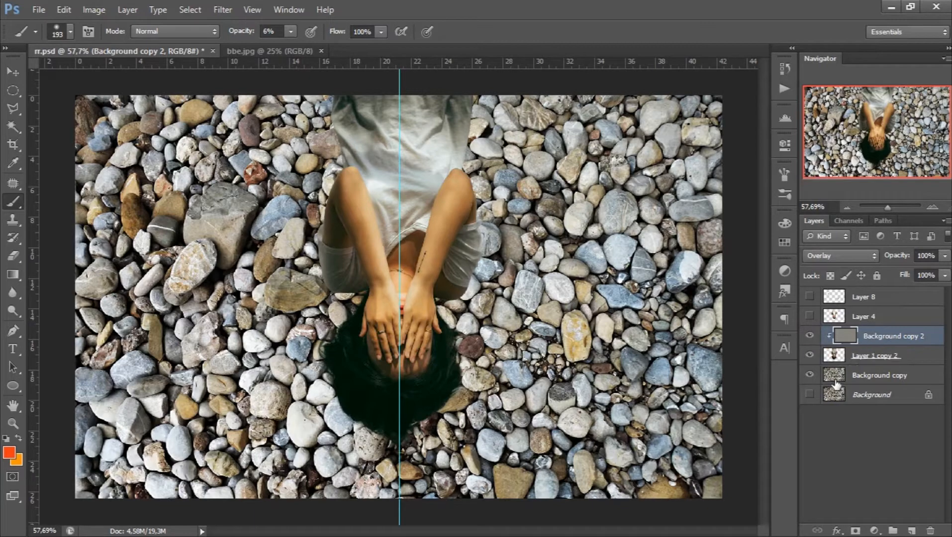
- Add an Exposure adjustment above Background copy with exposure -0.77, offset -0.0124 and gamma correction 0.86
click(815, 383)
click(810, 375)
click(810, 375)
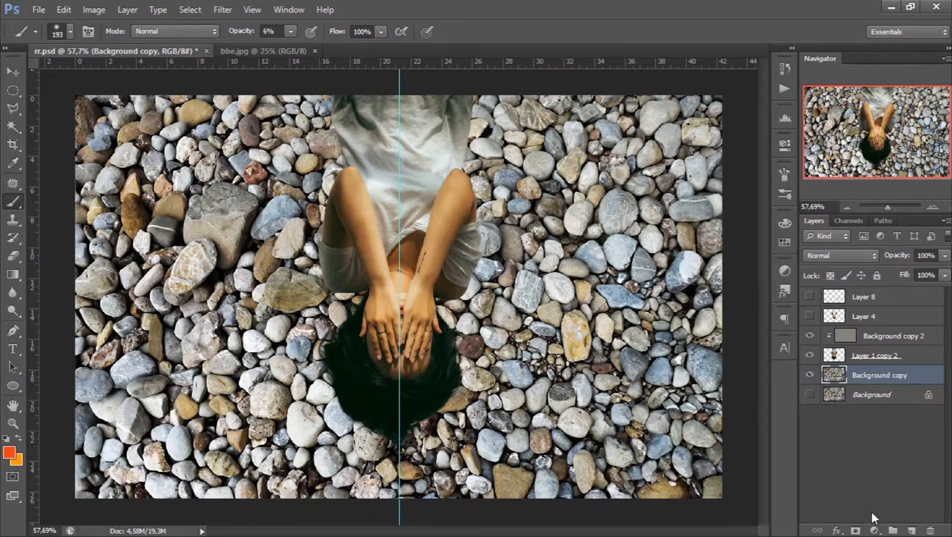
click(874, 531)
click(853, 326)
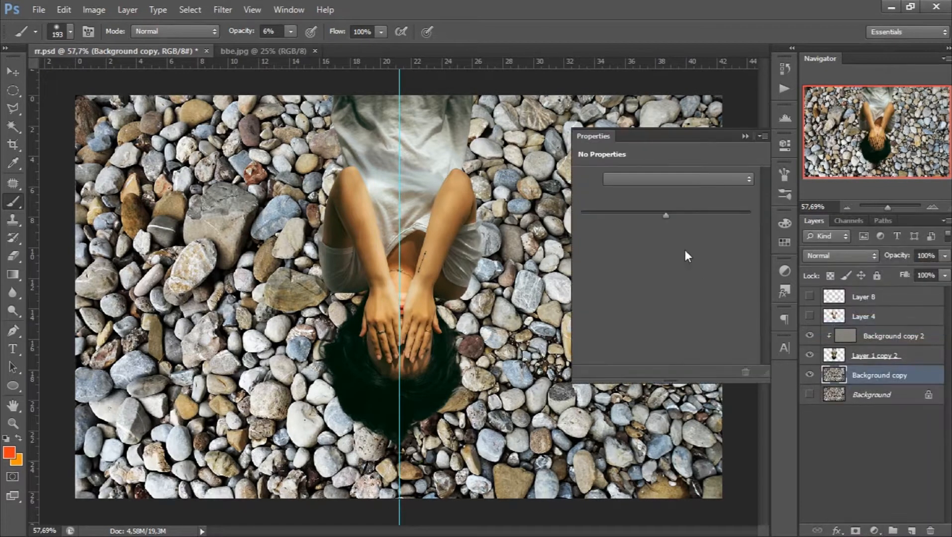
drag(665, 214, 676, 271)
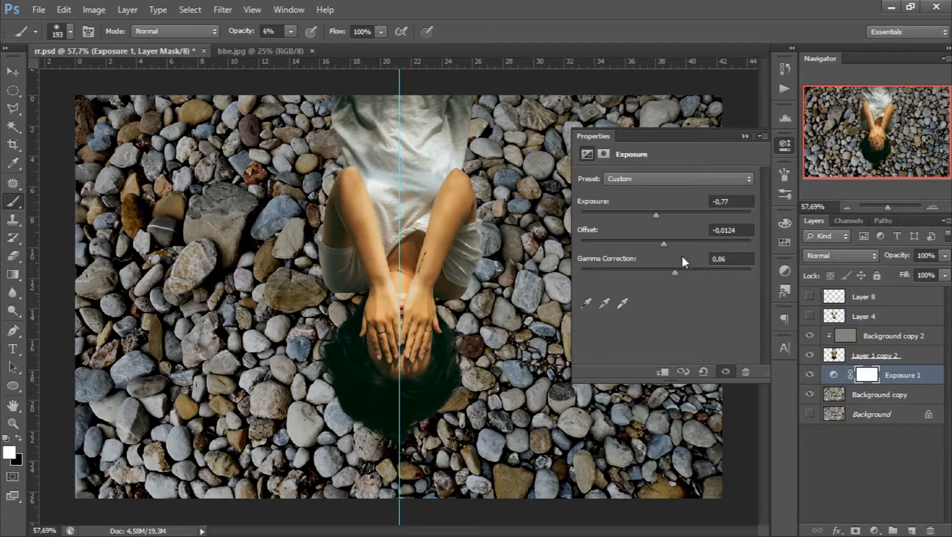
click(744, 136)
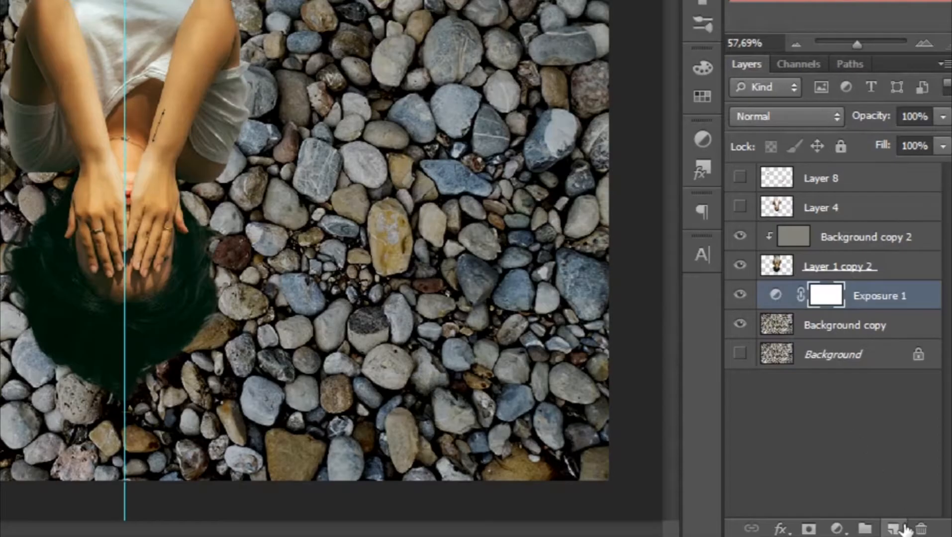
- Create a new layer above the Exposure adjustment and prepare a soft black brush at 13% opacity
click(894, 529)
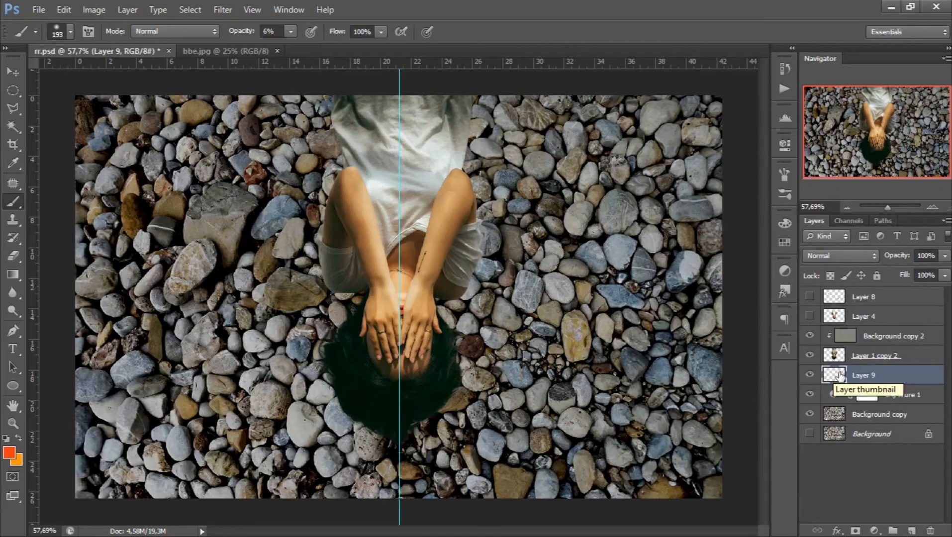
right_click(229, 271)
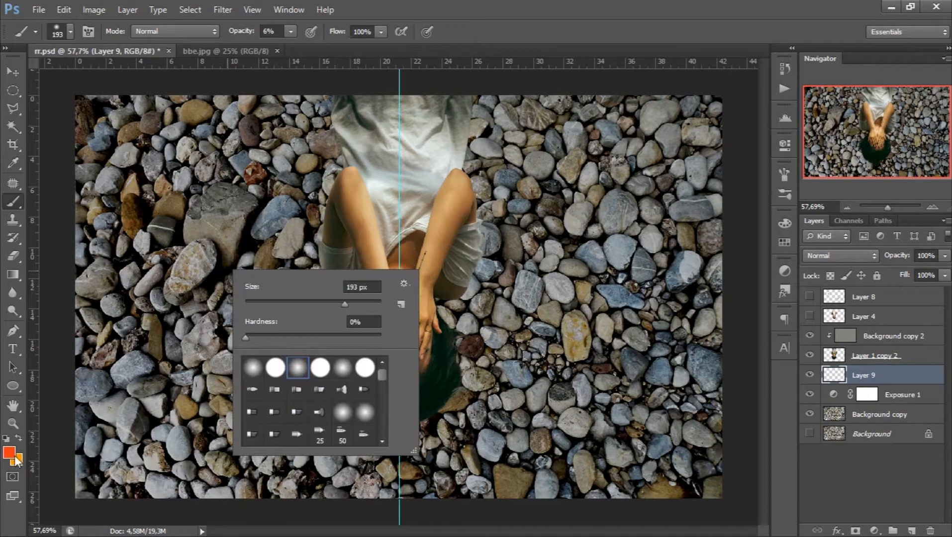
click(6, 438)
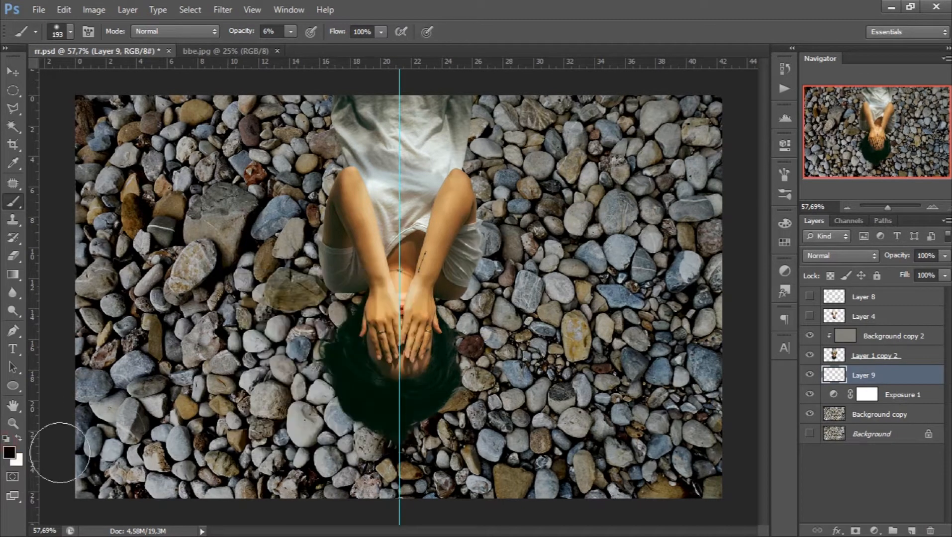
click(290, 31)
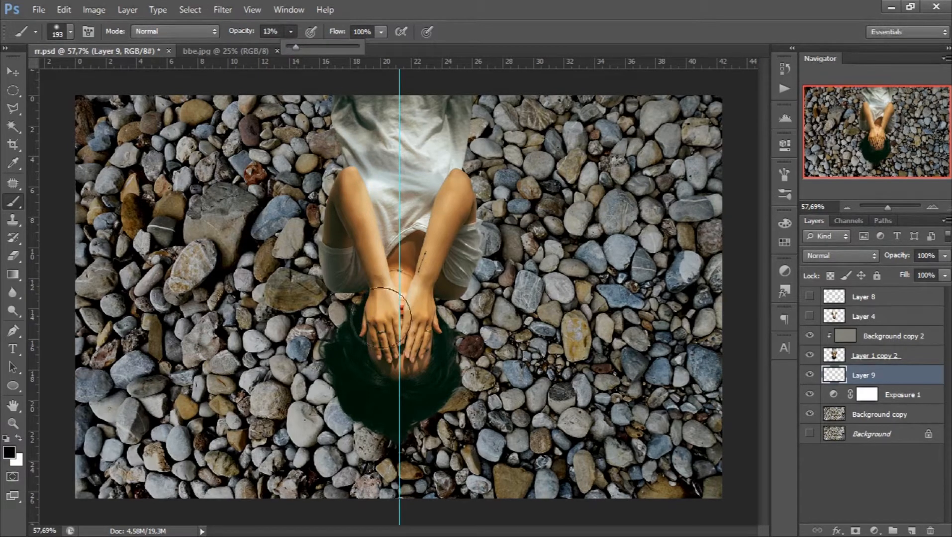
- Paint soft black shadows on Layer 9 around the edges of the woman's shoulders, dress and hair
mouse_move(353, 287)
mouse_down()
mouse_move(355, 303)
mouse_move(347, 283)
mouse_move(368, 306)
mouse_up()
drag(445, 292, 455, 278)
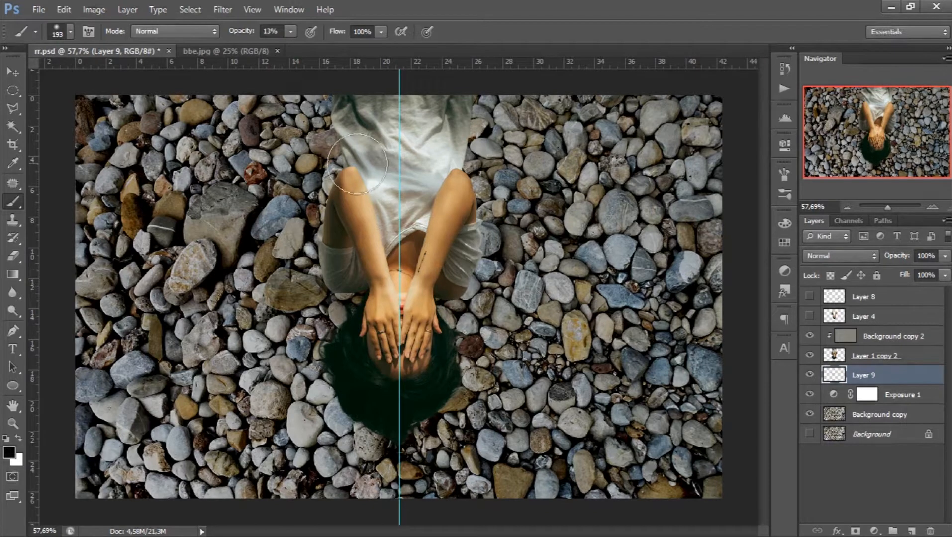
mouse_move(442, 162)
mouse_down()
mouse_move(470, 130)
mouse_move(455, 170)
mouse_move(470, 130)
mouse_up()
mouse_move(374, 437)
mouse_down()
mouse_move(360, 401)
mouse_move(400, 391)
mouse_move(378, 446)
mouse_move(438, 382)
mouse_move(397, 431)
mouse_move(354, 365)
mouse_move(351, 393)
mouse_up()
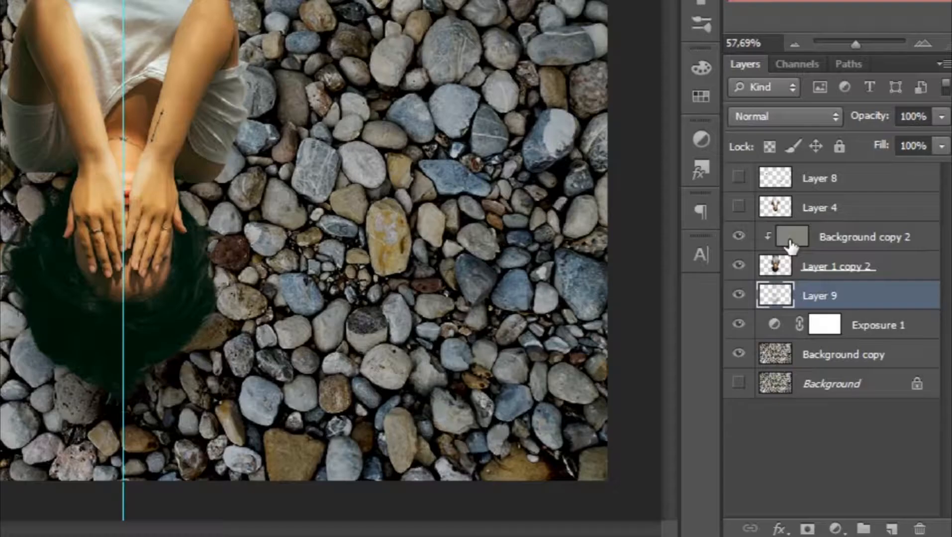
- Merge all visible layers into a single layer, with Background copy 2 selected
click(843, 338)
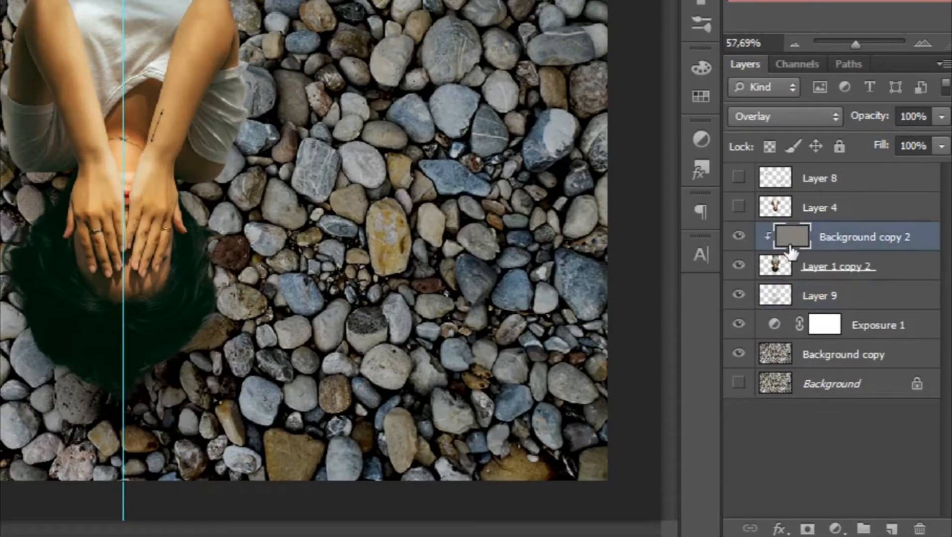
key(shift+ctrl+e)
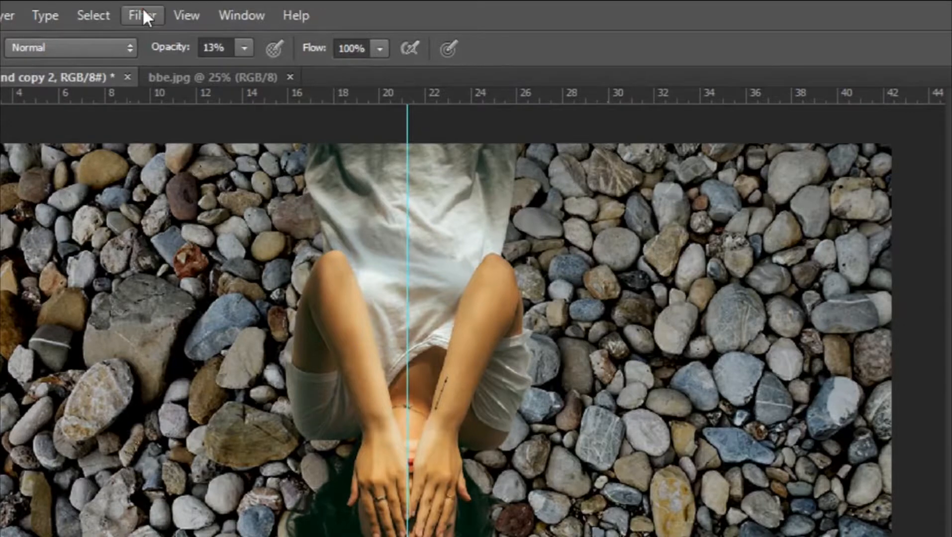
- Apply the Glass distort filter to the merged layer with distortion 7, smoothness 10, Frosted texture and 149% scaling
click(142, 11)
click(194, 98)
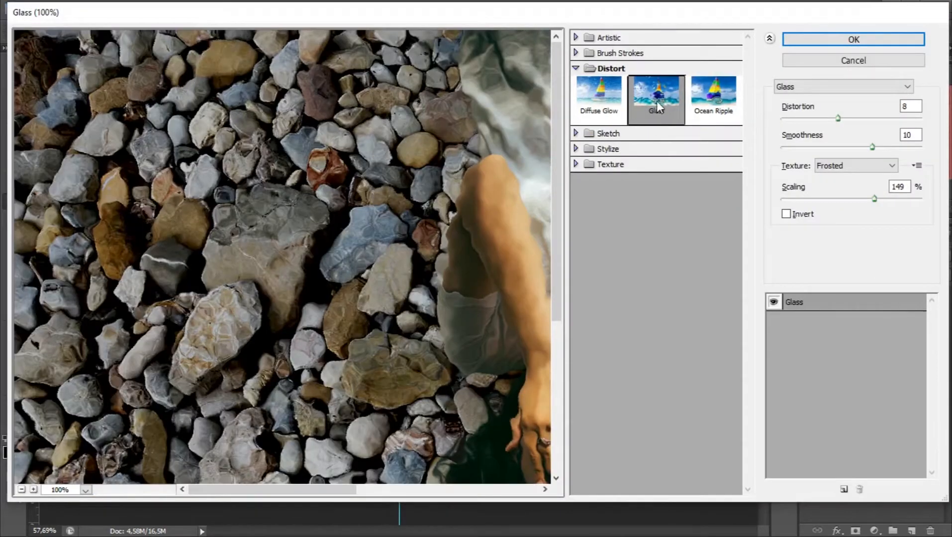
drag(495, 197, 270, 68)
drag(838, 118, 835, 120)
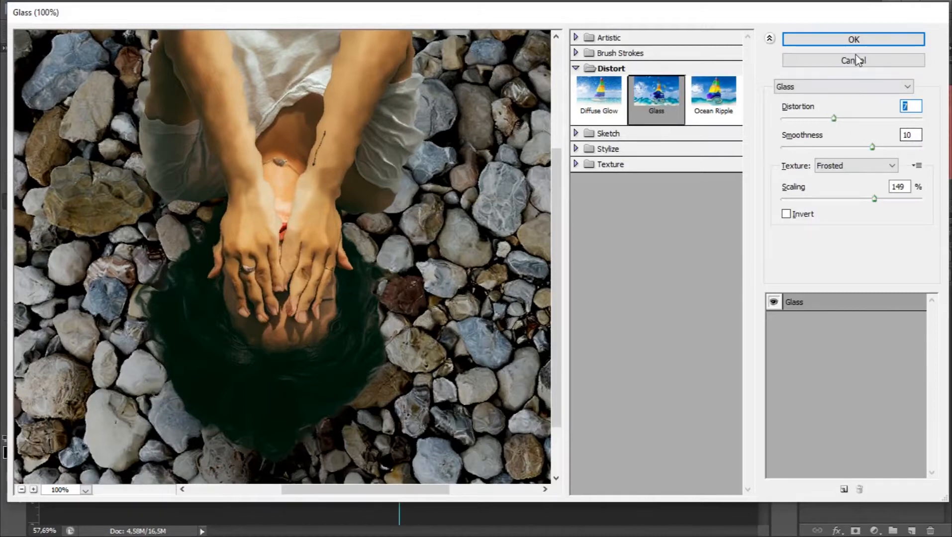
click(841, 39)
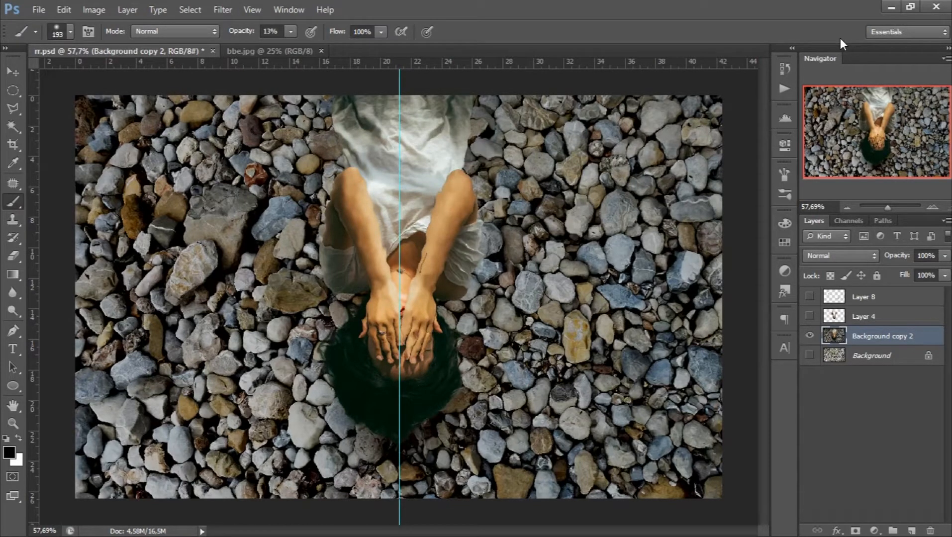
- Desaturate the bbe.jpg water texture with a Hue/Saturation adjustment layer set to saturation -100
click(284, 54)
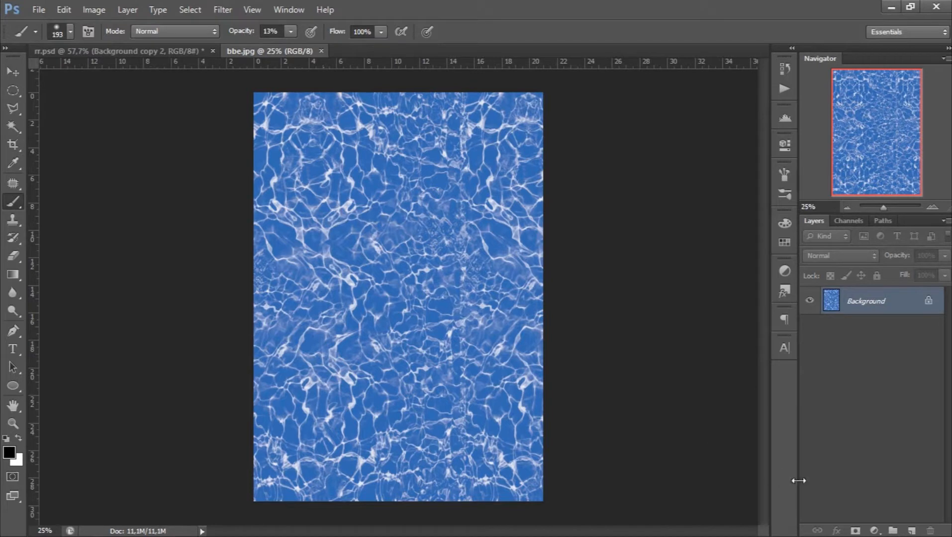
click(876, 530)
click(857, 360)
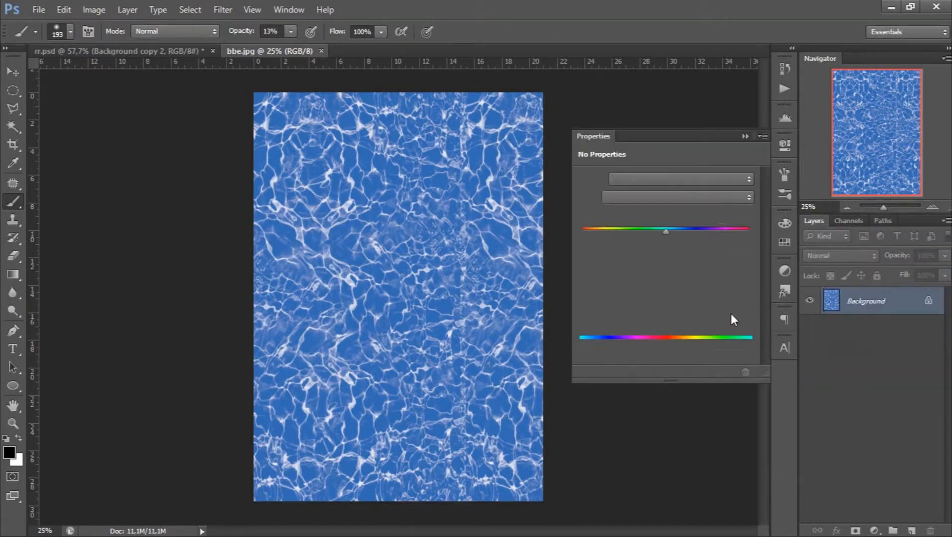
drag(666, 260, 610, 257)
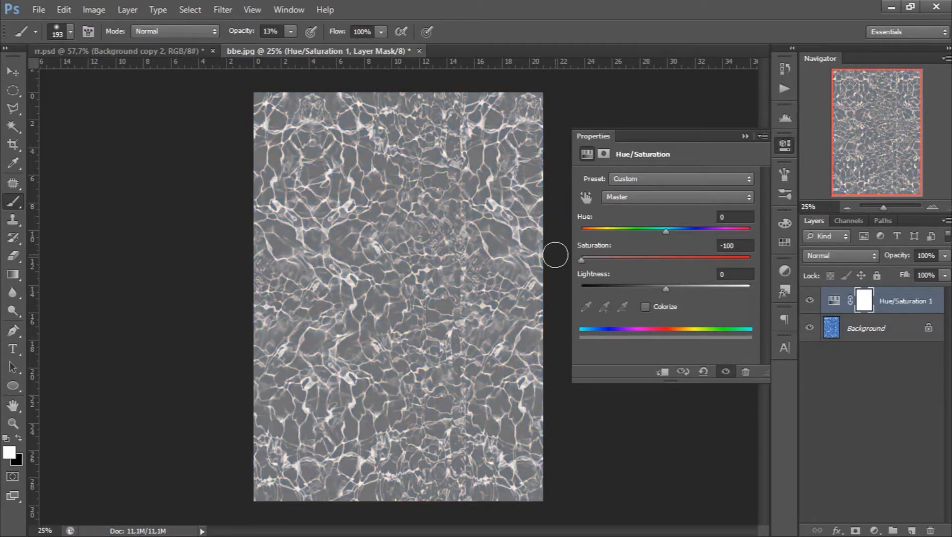
click(745, 134)
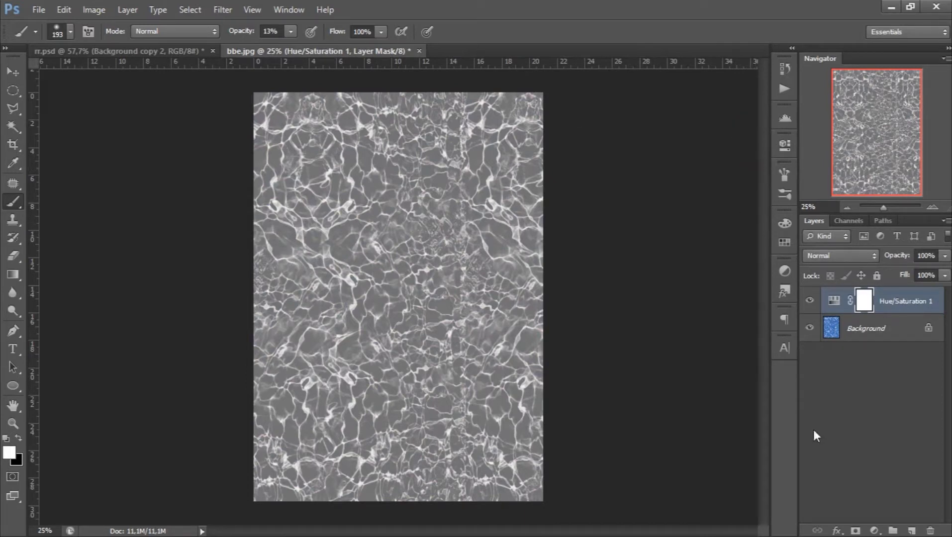
- Add a Curves adjustment above Hue/Saturation 1, anchoring the highlights and pulling the shadows down to increase the water texture's contrast
click(876, 531)
click(854, 305)
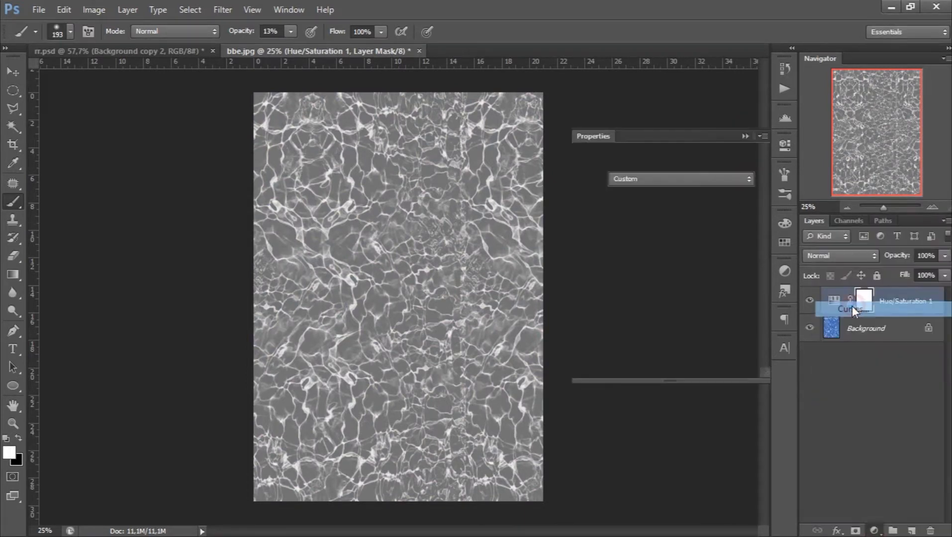
drag(709, 250, 713, 253)
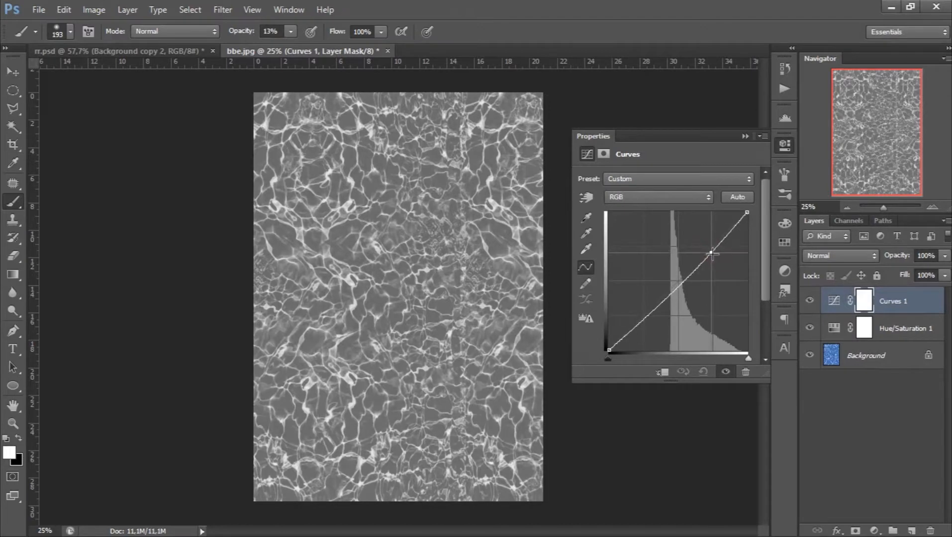
drag(648, 319, 658, 329)
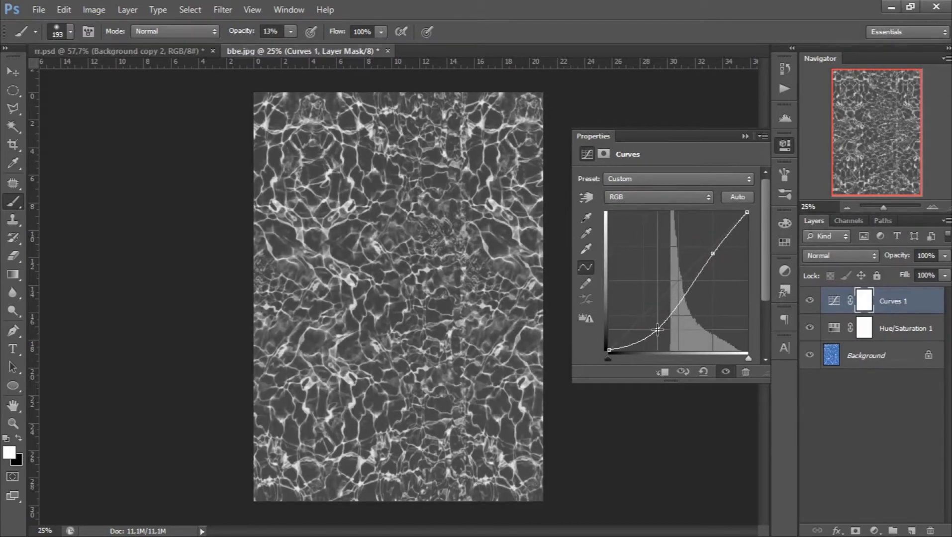
click(742, 134)
- Add an Exposure adjustment above Curves 1 with offset -0.0537 and gamma correction 1.02 to turn the dark areas black
click(876, 531)
click(846, 323)
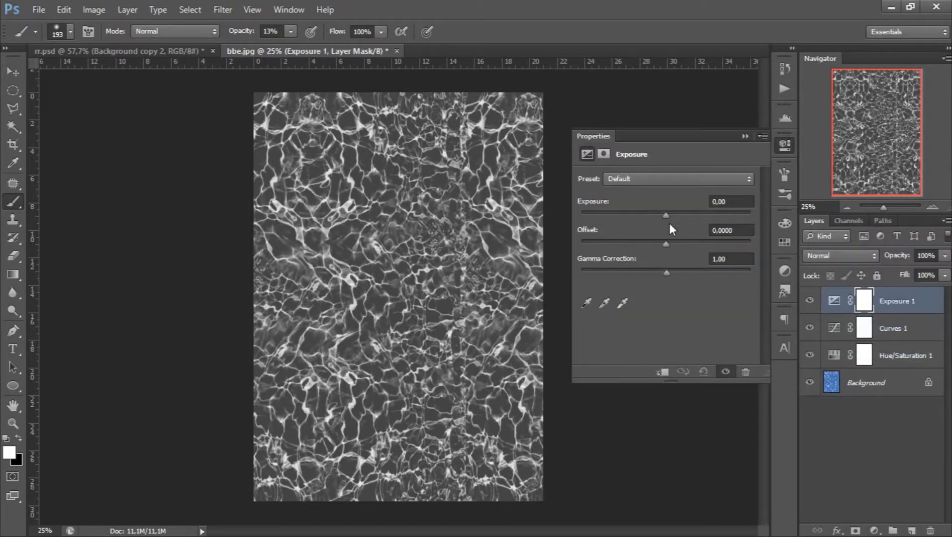
drag(665, 242, 667, 272)
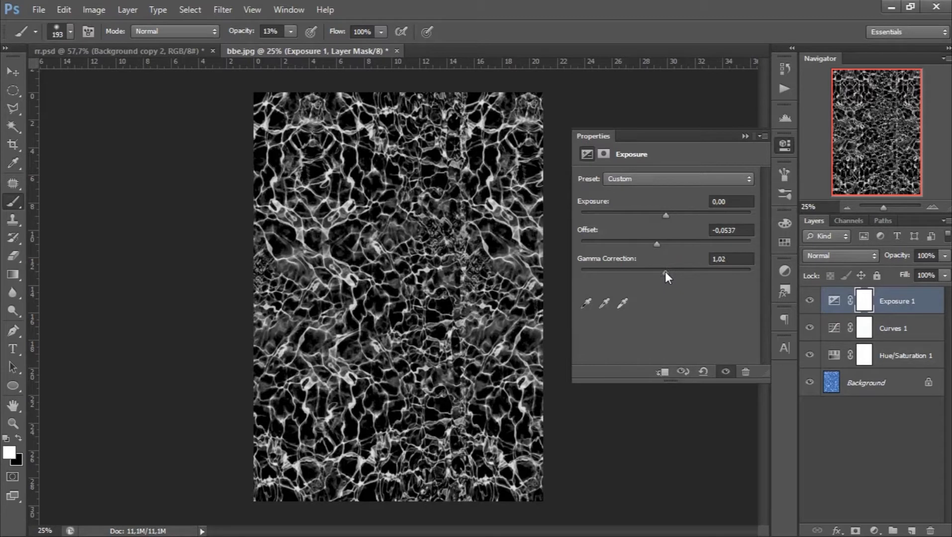
click(744, 136)
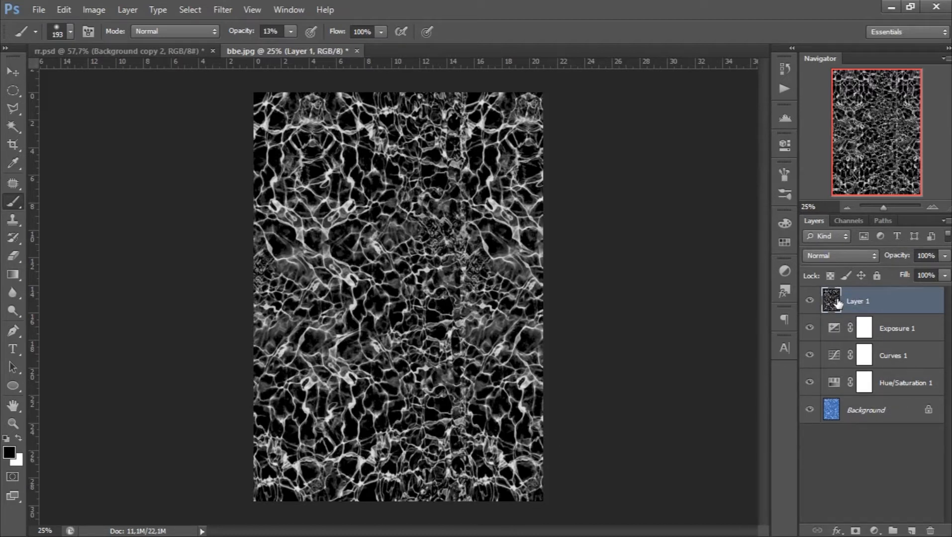
- Invert the merged water texture on Layer 1 and define it as a brush preset named "a"
key(ctrl+i)
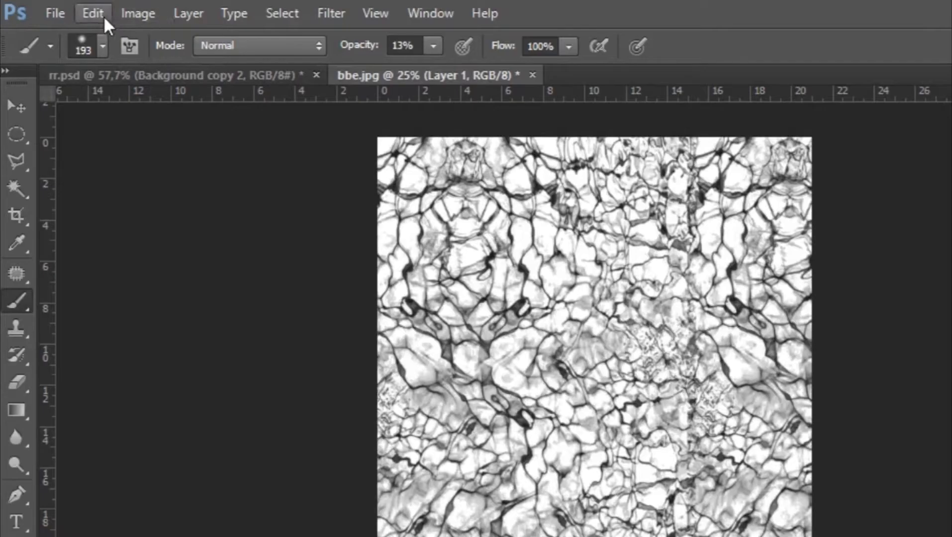
click(69, 9)
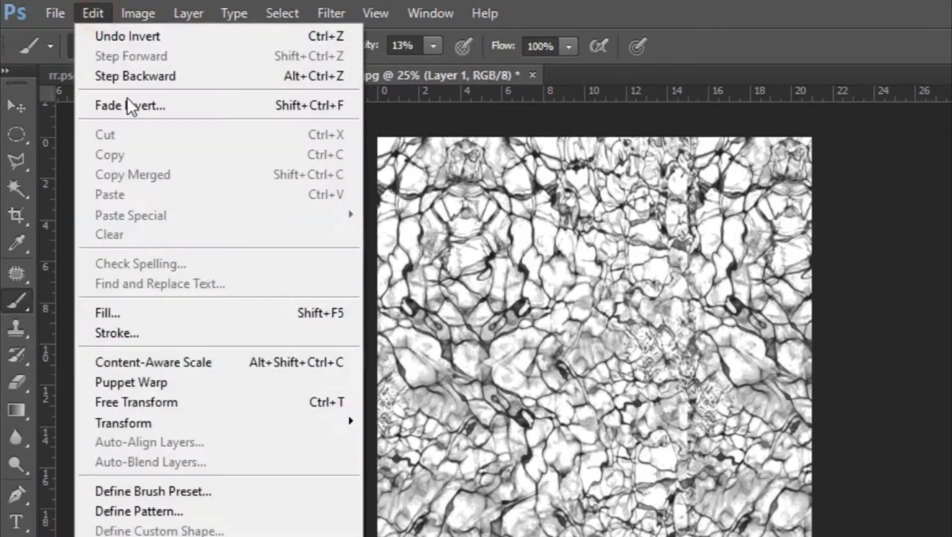
click(138, 493)
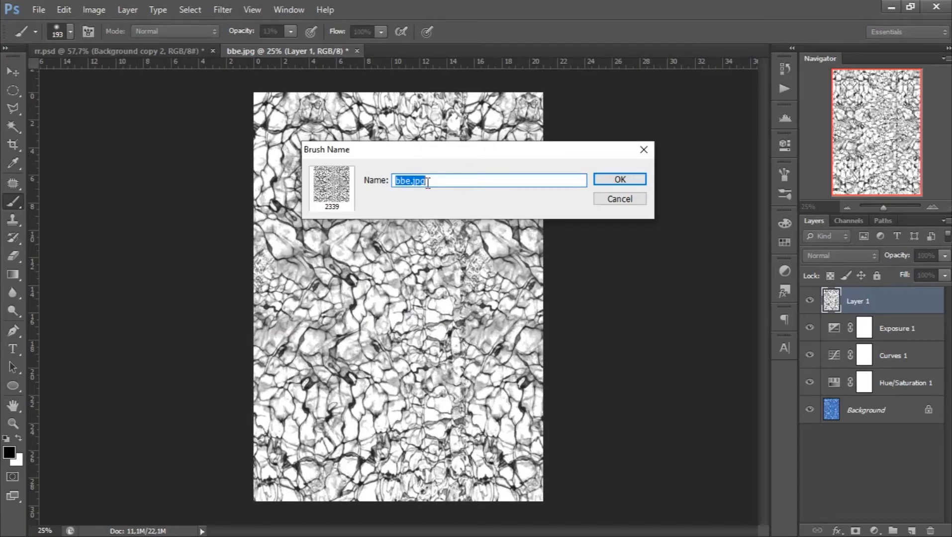
text(airr)
click(605, 179)
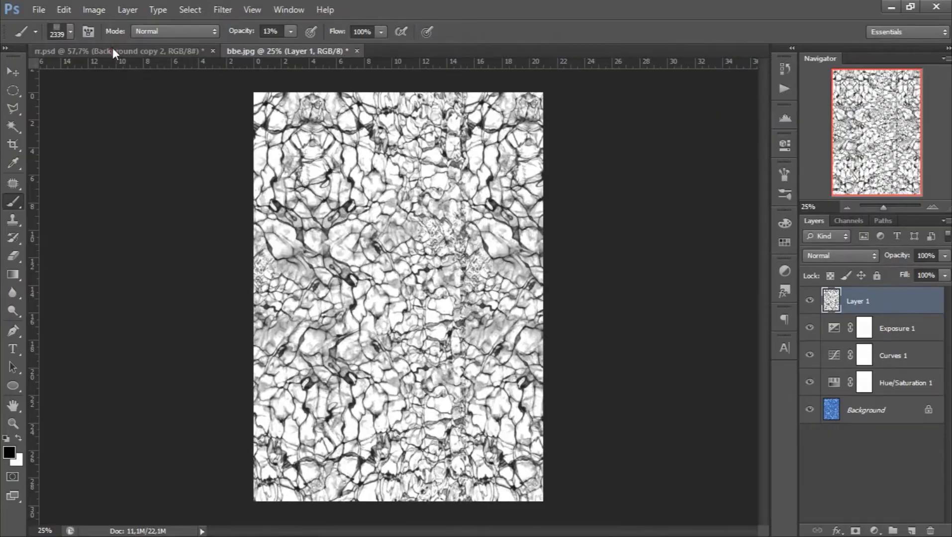
- Create a new layer above Background copy 2 in rr.psd and reduce the water brush to 1100 px
click(112, 50)
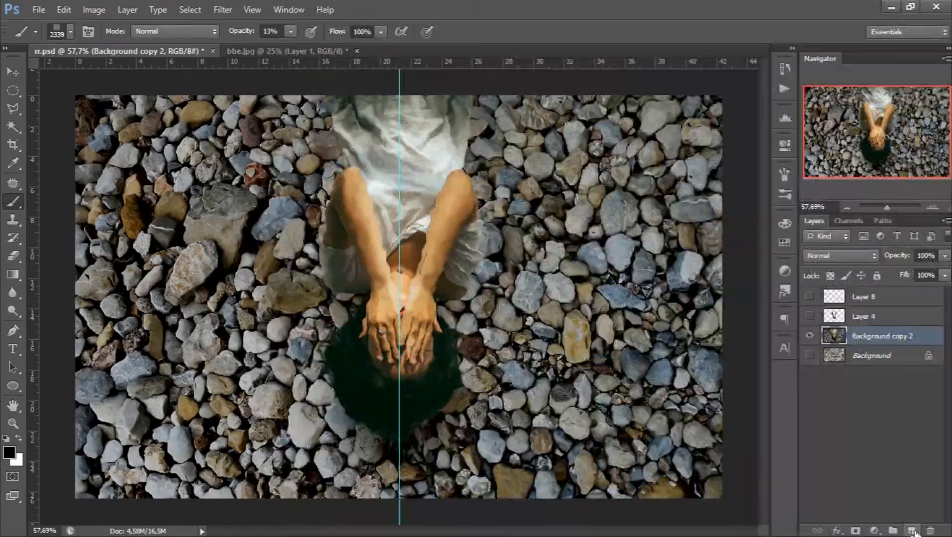
click(912, 531)
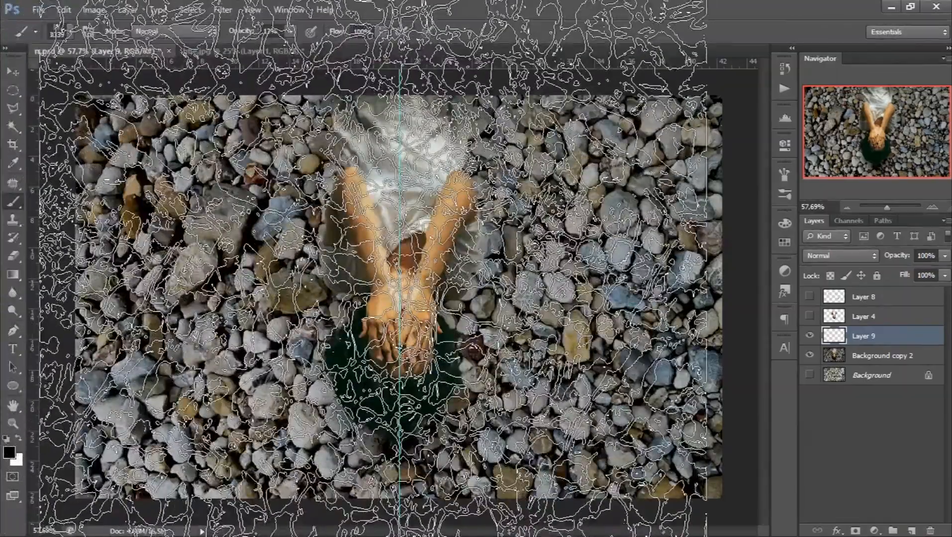
key(bracketleft)
key(bracketleft)
key(bracketleft)
key(bracketleft)
key(bracketleft)
key(bracketleft)
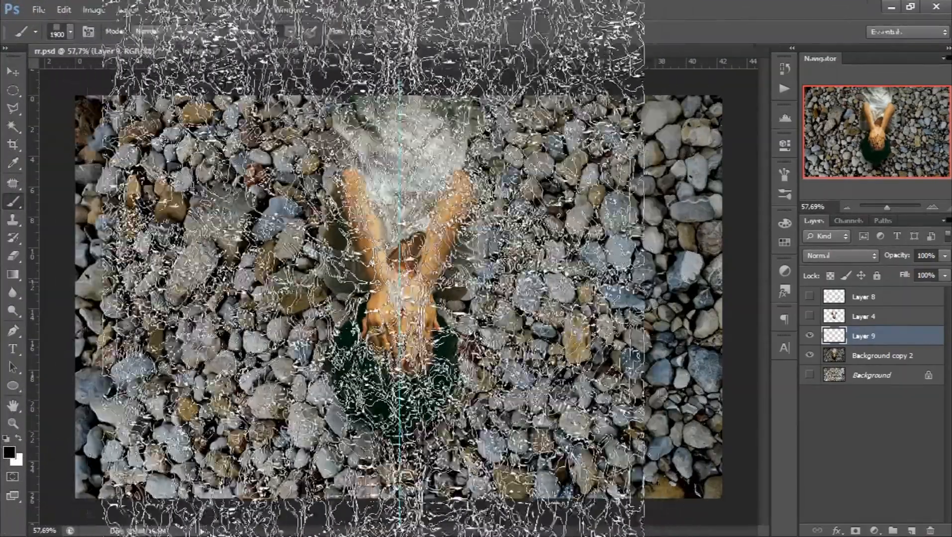
key(bracketleft)
key(bracketleft)
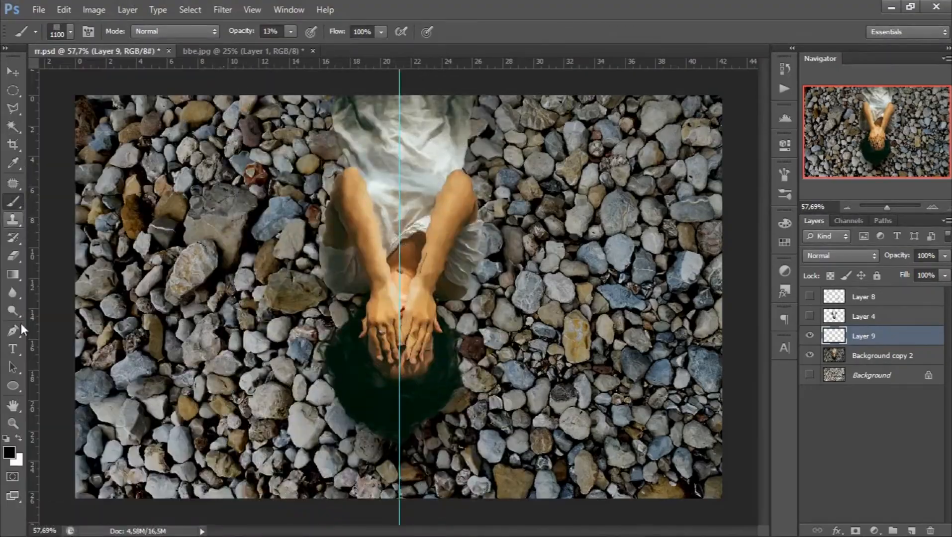
- Stamp the water pattern in white at 100% opacity across the whole image on Layer 9
click(291, 31)
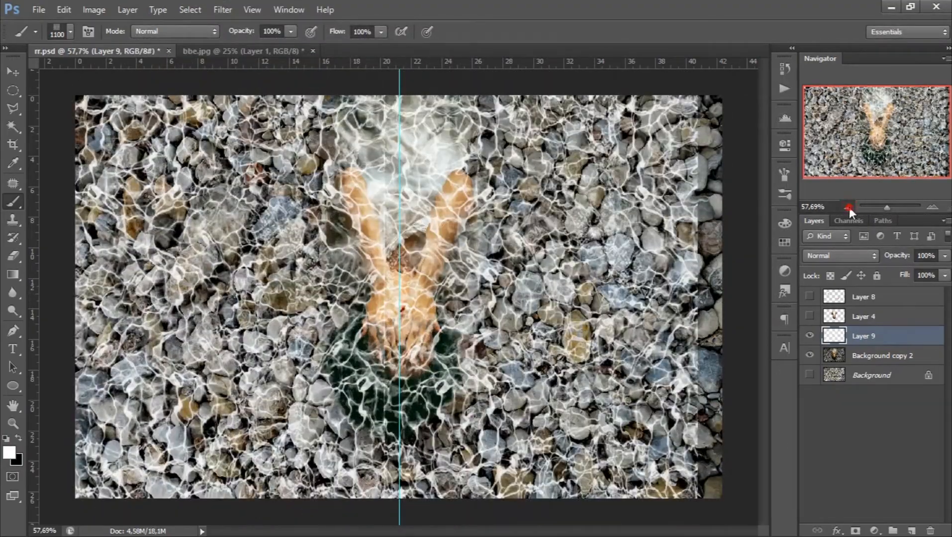
click(847, 207)
click(847, 207)
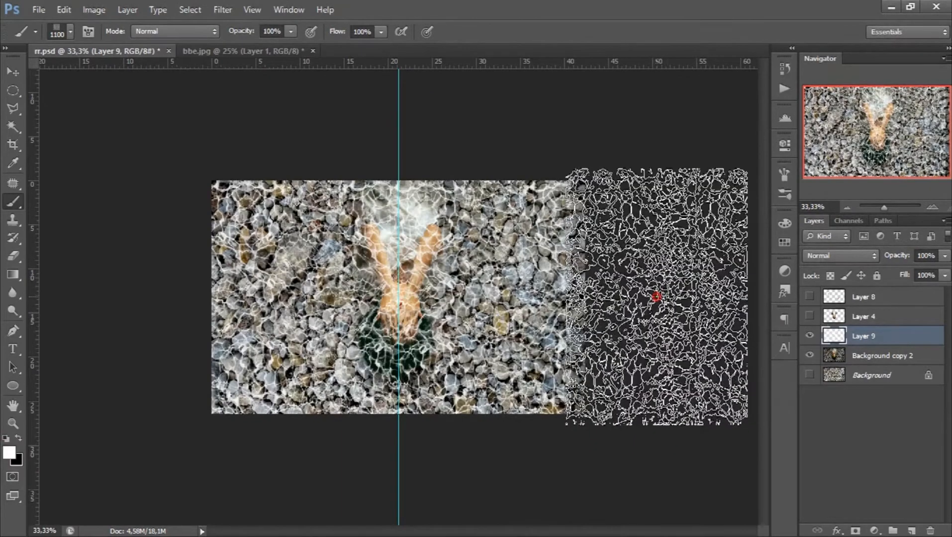
click(932, 207)
click(932, 207)
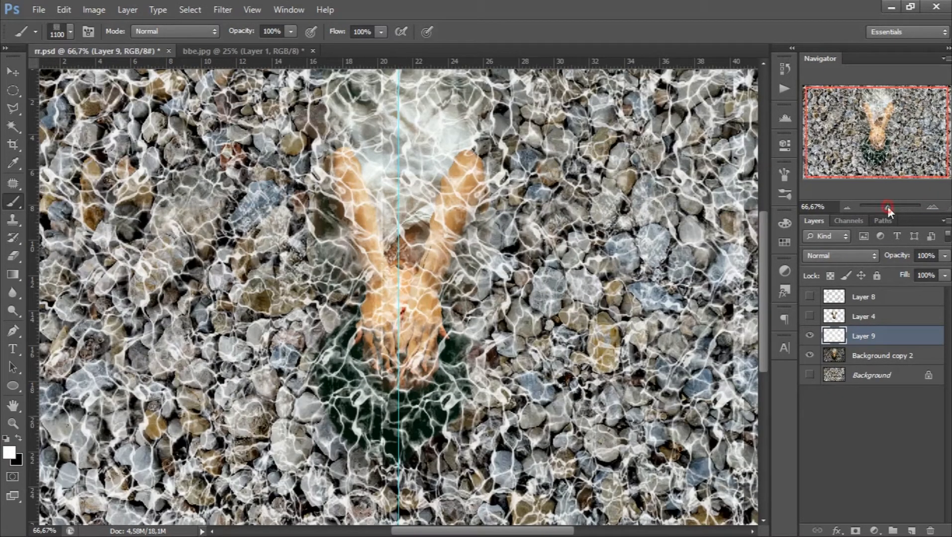
drag(889, 207, 889, 208)
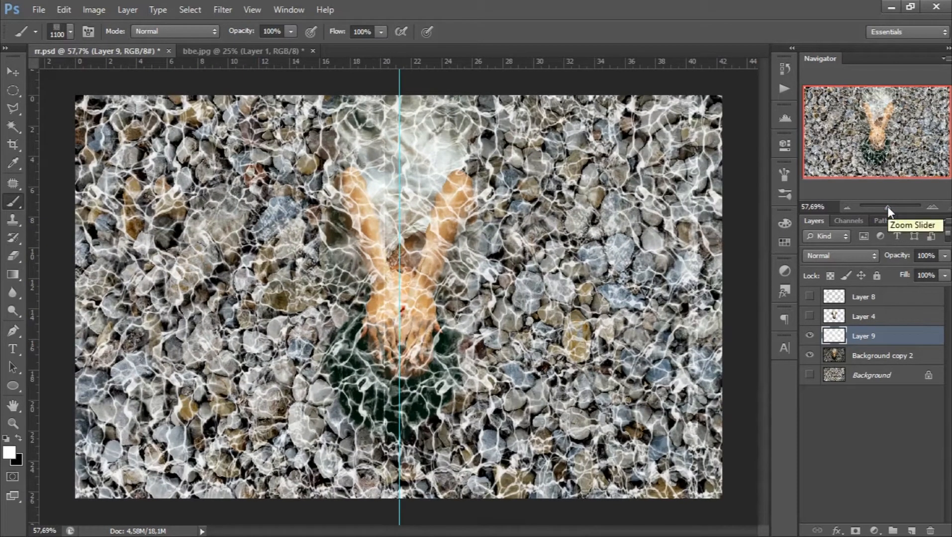
- Duplicate Background copy 2, move the duplicate above Layer 9 and clip it to Layer 9
click(833, 358)
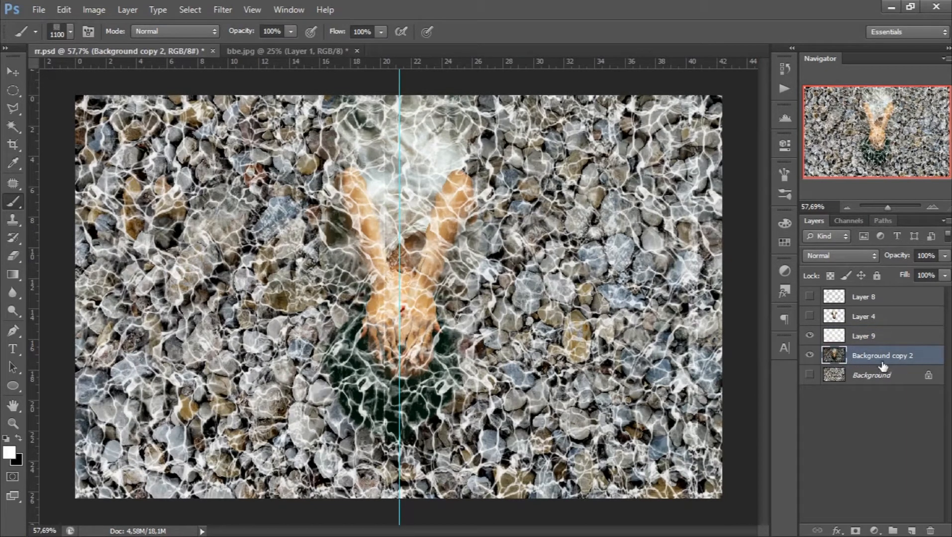
key(ctrl+j)
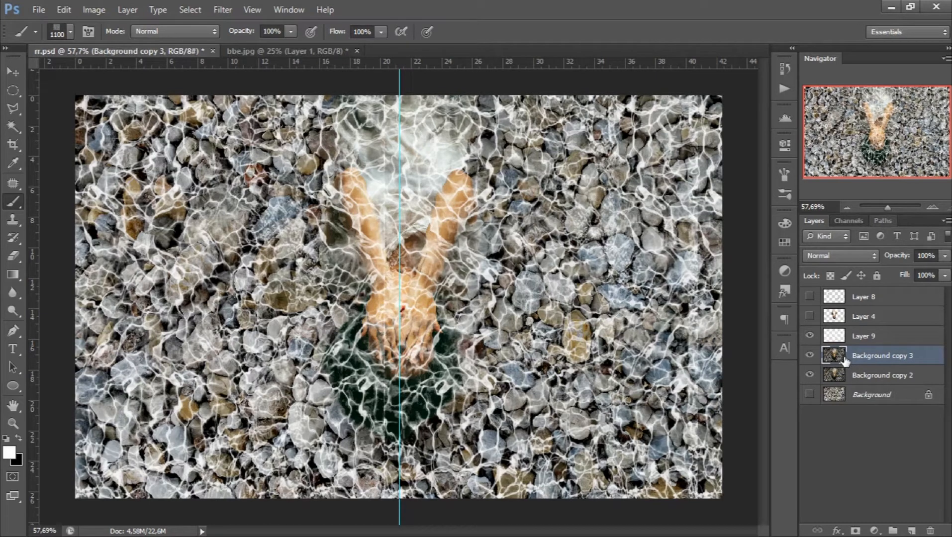
drag(841, 357, 868, 344)
right_click(921, 331)
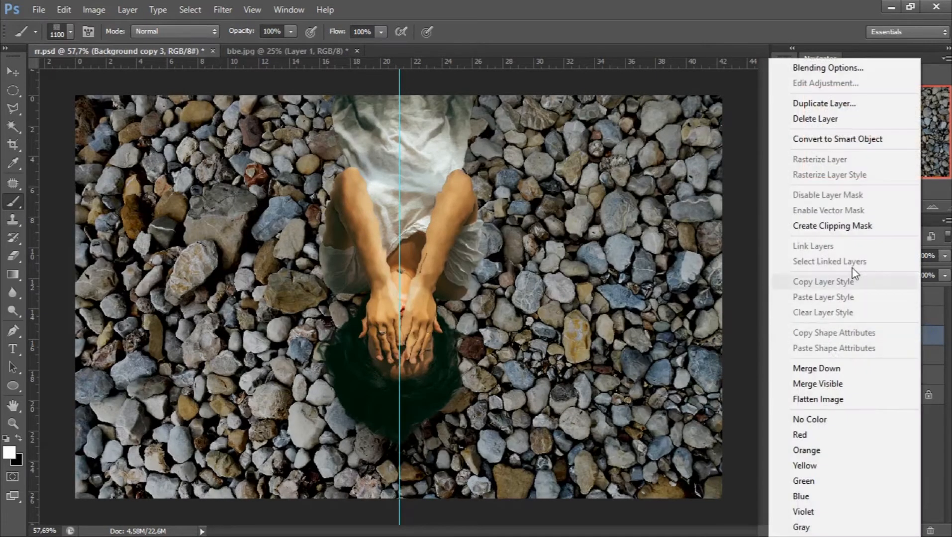
click(839, 230)
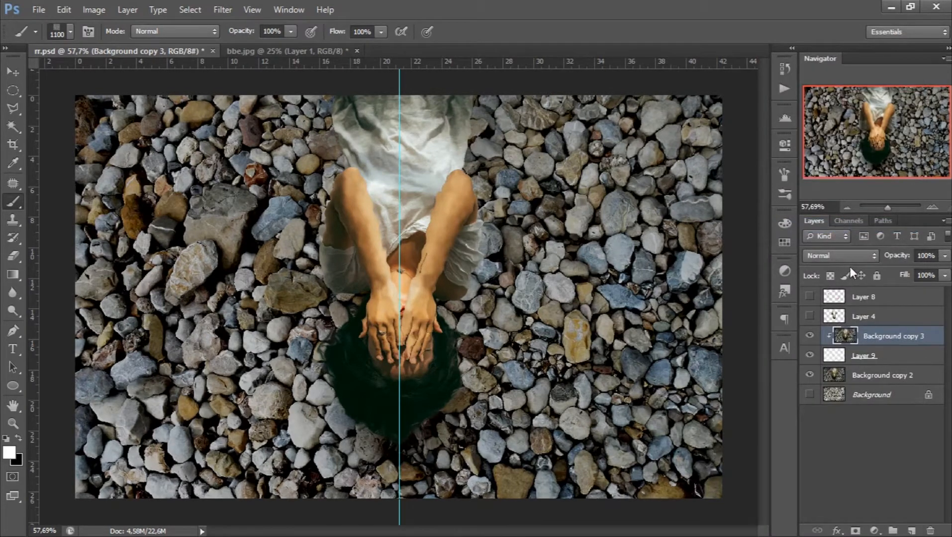
- Add a Curves adjustment above Background copy 3 with the midtones raised, and clip it to the layers below
click(874, 531)
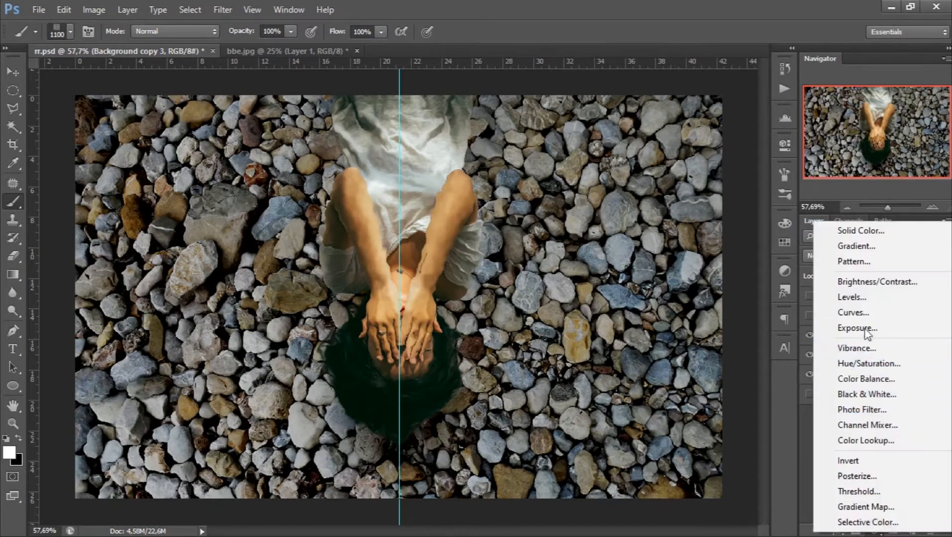
click(855, 312)
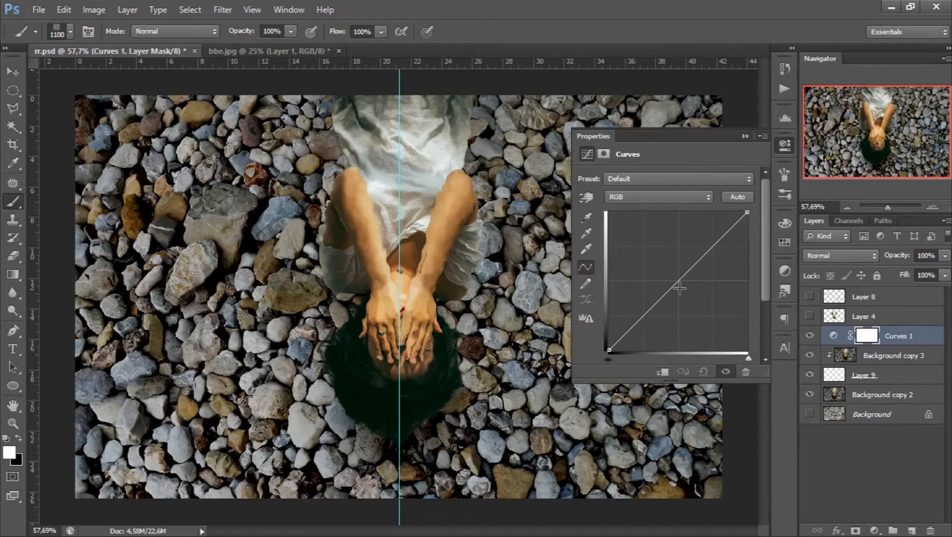
drag(670, 286, 657, 258)
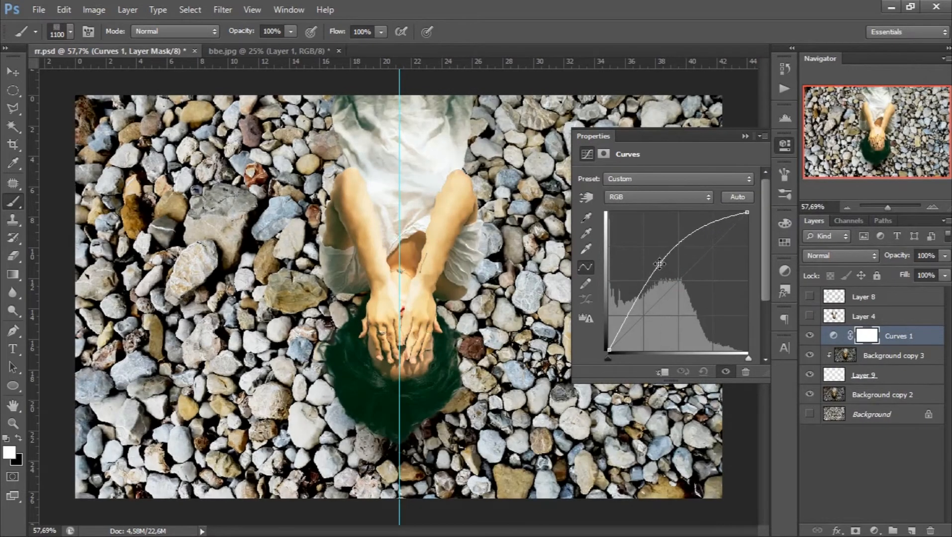
click(745, 136)
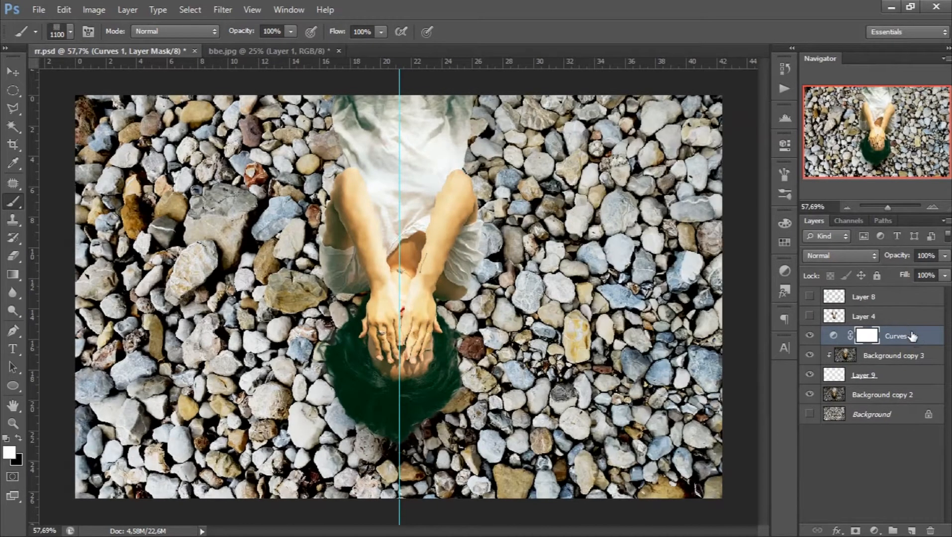
right_click(918, 338)
click(828, 222)
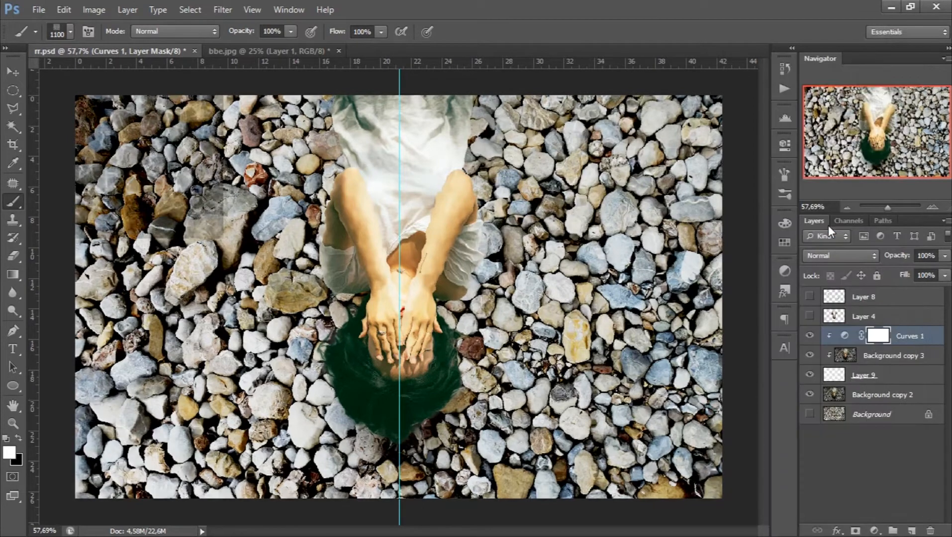
- Raise the midtone point of the Curves 1 adjustment slightly further to brighten the water reflections
double_click(843, 337)
drag(657, 263, 657, 258)
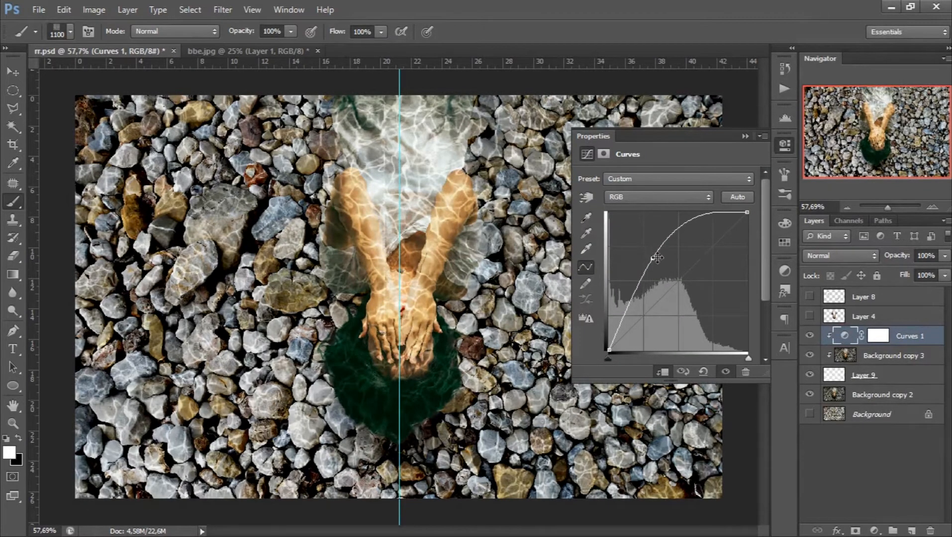
click(745, 137)
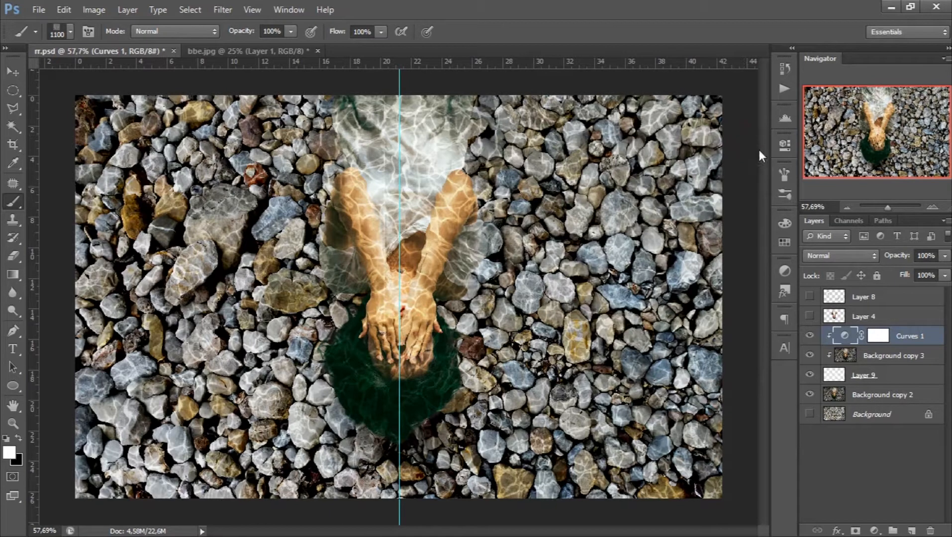
- Show Layer 4 and paint black over the woman's dress on the Curves 1 mask with a soft 236 px brush at 30% opacity
click(810, 317)
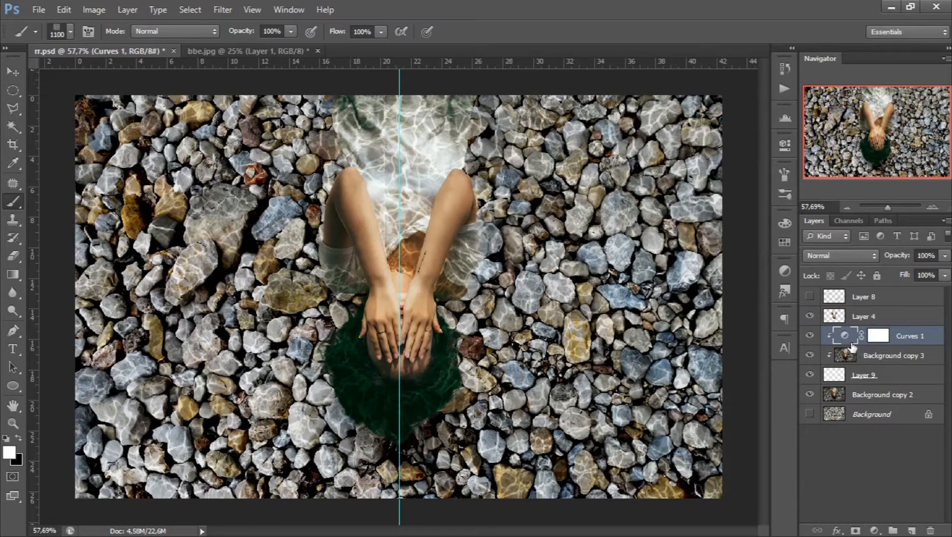
click(871, 338)
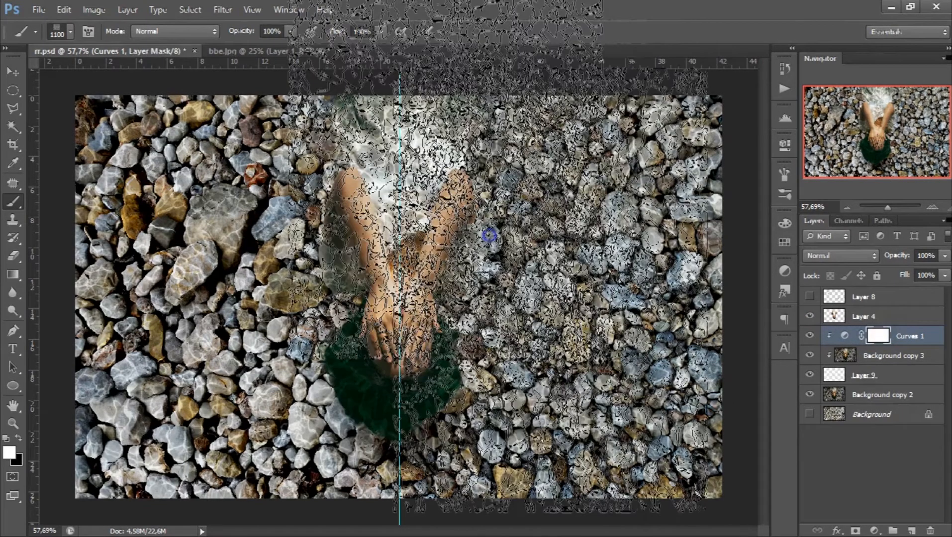
right_click(489, 235)
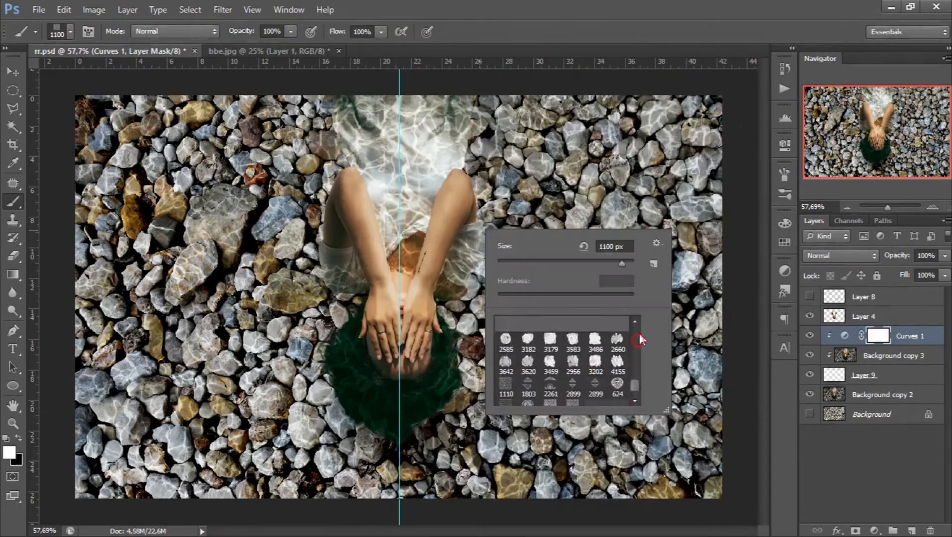
click(546, 329)
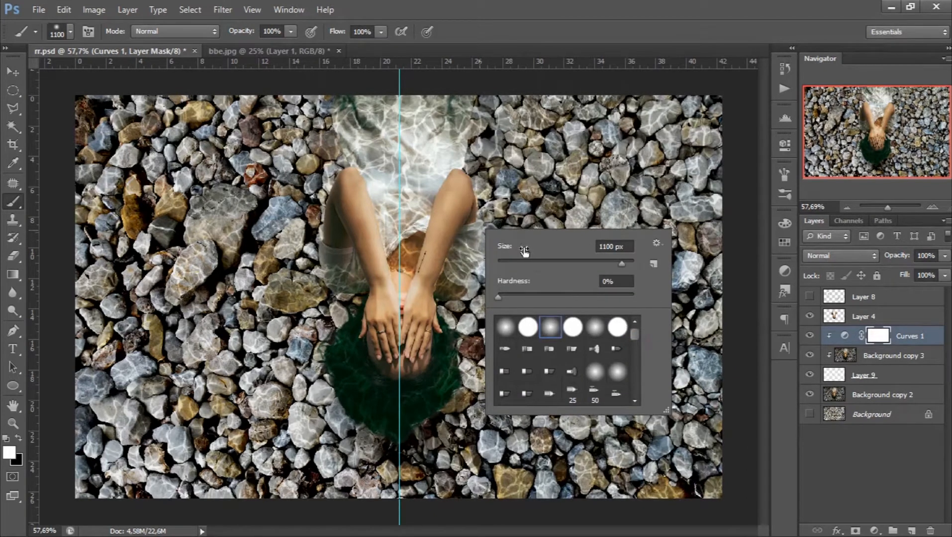
click(601, 261)
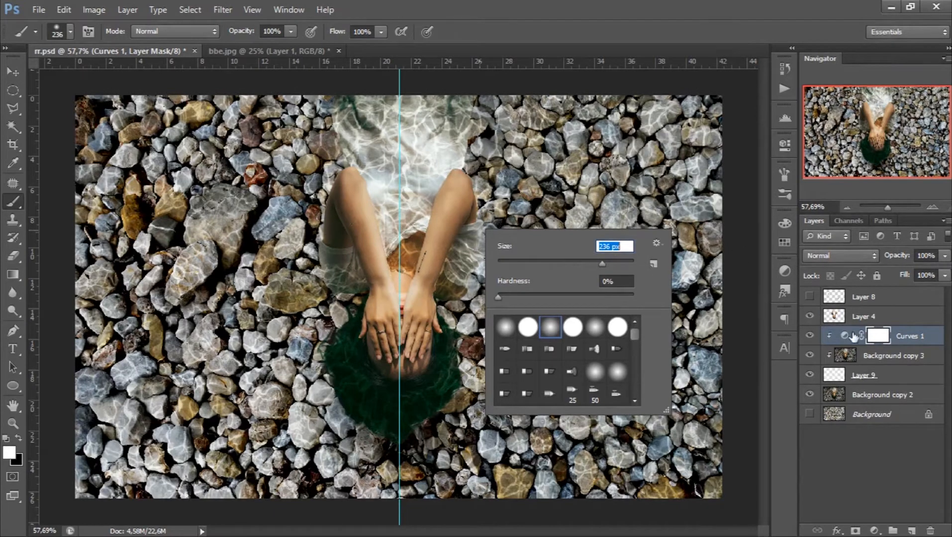
click(874, 338)
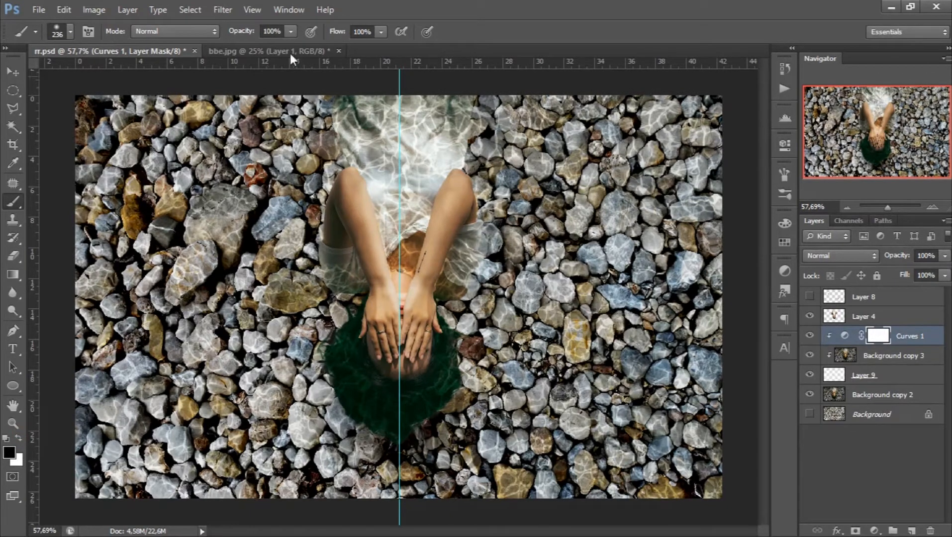
click(289, 31)
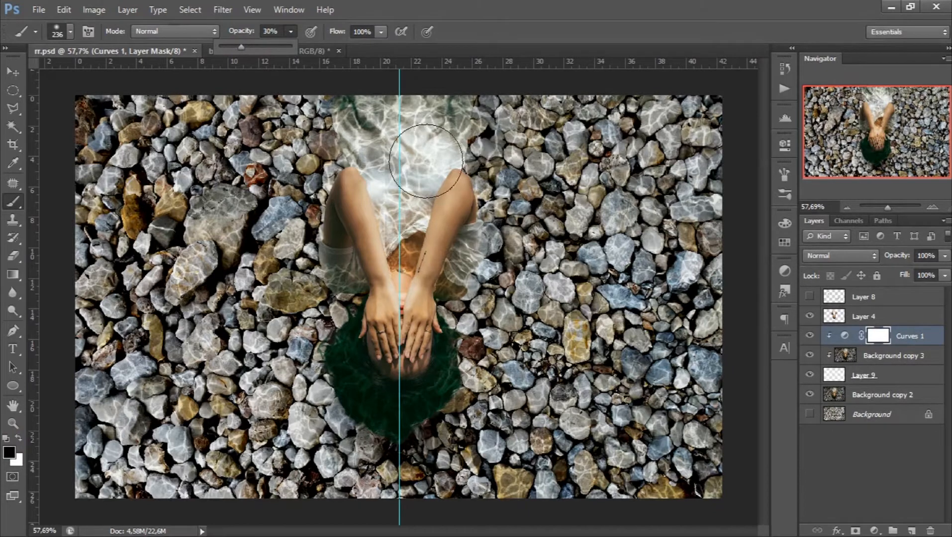
mouse_move(379, 122)
mouse_down()
mouse_move(383, 229)
mouse_move(437, 106)
mouse_move(424, 185)
mouse_move(431, 237)
mouse_move(395, 273)
mouse_move(361, 267)
mouse_move(378, 314)
mouse_move(377, 380)
mouse_move(408, 385)
mouse_move(420, 346)
mouse_move(405, 376)
mouse_move(367, 371)
mouse_move(387, 301)
mouse_move(360, 258)
mouse_move(431, 249)
mouse_move(401, 169)
mouse_move(420, 101)
mouse_move(437, 116)
mouse_move(405, 125)
mouse_move(389, 112)
mouse_move(383, 131)
mouse_move(471, 115)
mouse_up()
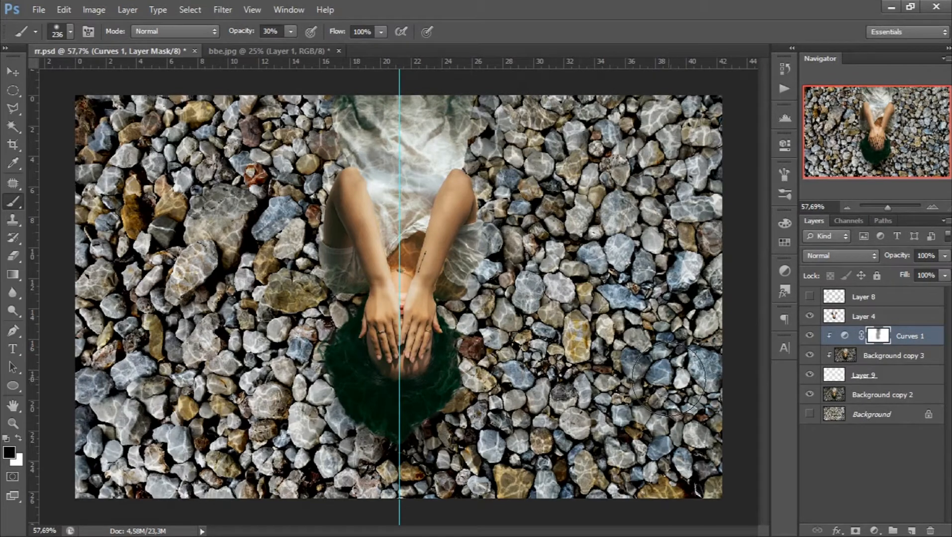
- Add a Color Lookup adjustment above Curves 1 using the Moonlight.3DL look
click(874, 531)
click(857, 435)
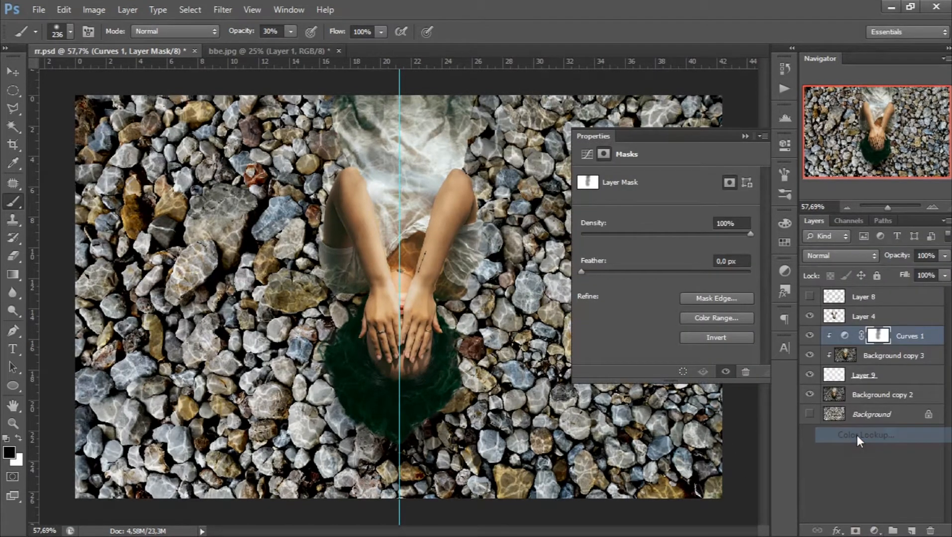
click(682, 179)
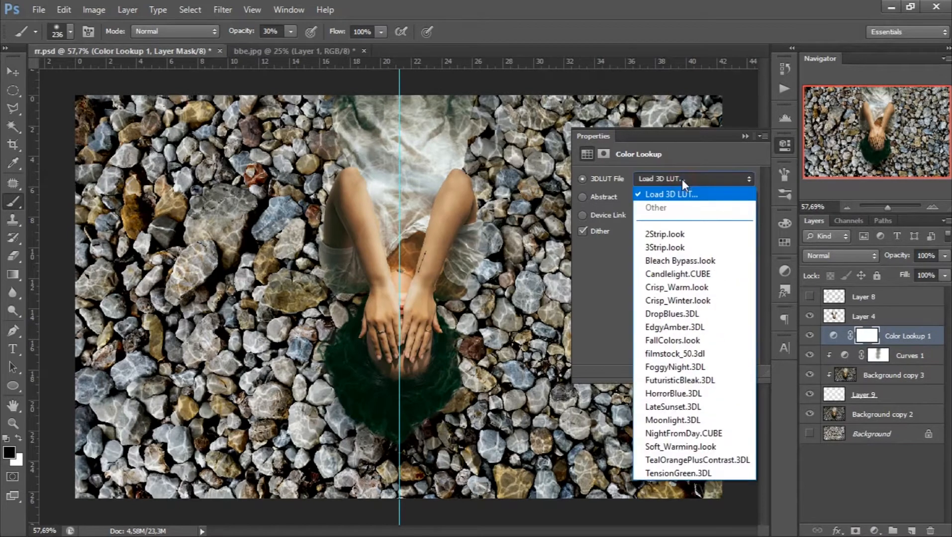
click(684, 421)
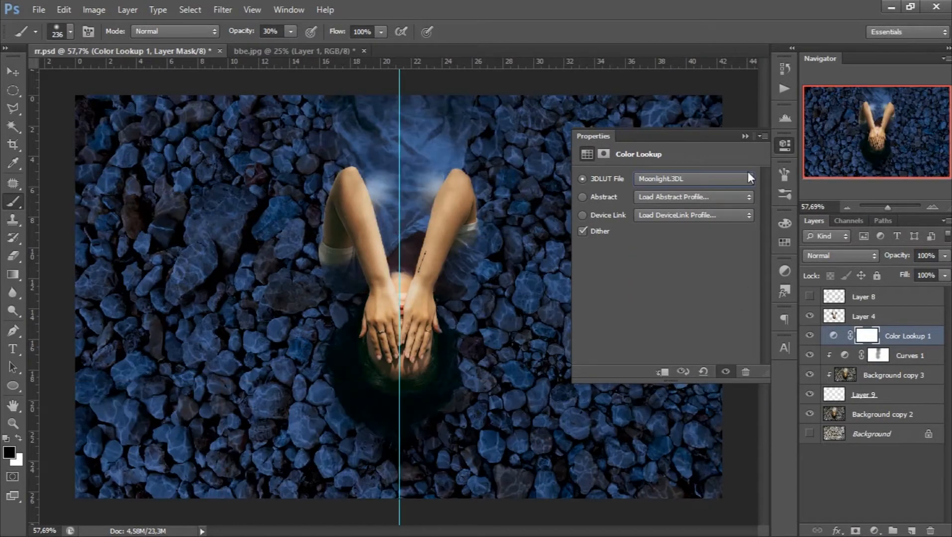
click(744, 137)
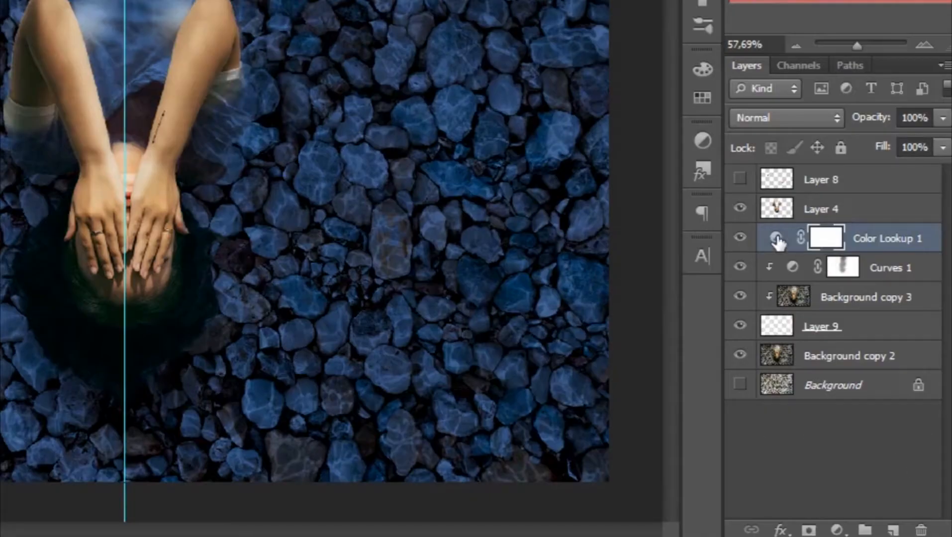
- Duplicate the Color Lookup 1 adjustment, move the duplicate above Layer 4 and clip it to Layer 4
key(ctrl+j)
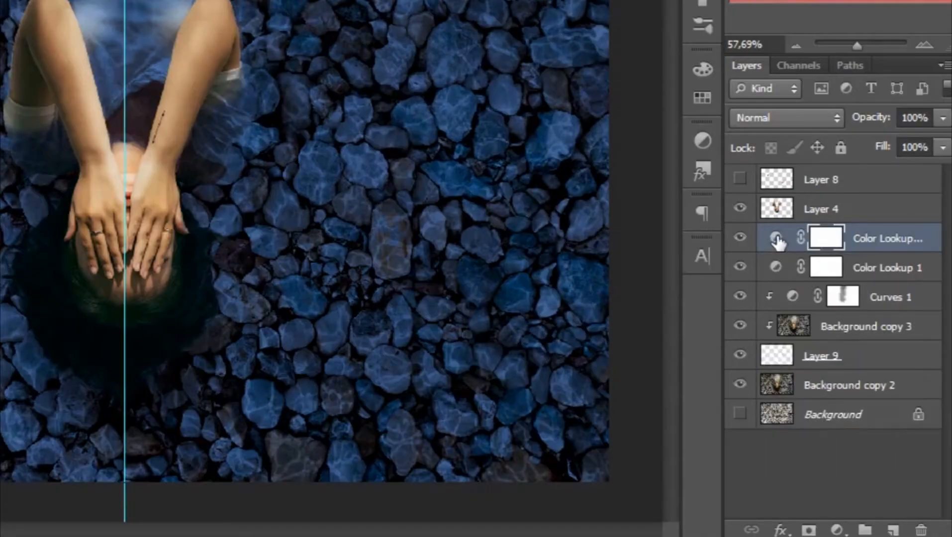
drag(777, 239, 782, 199)
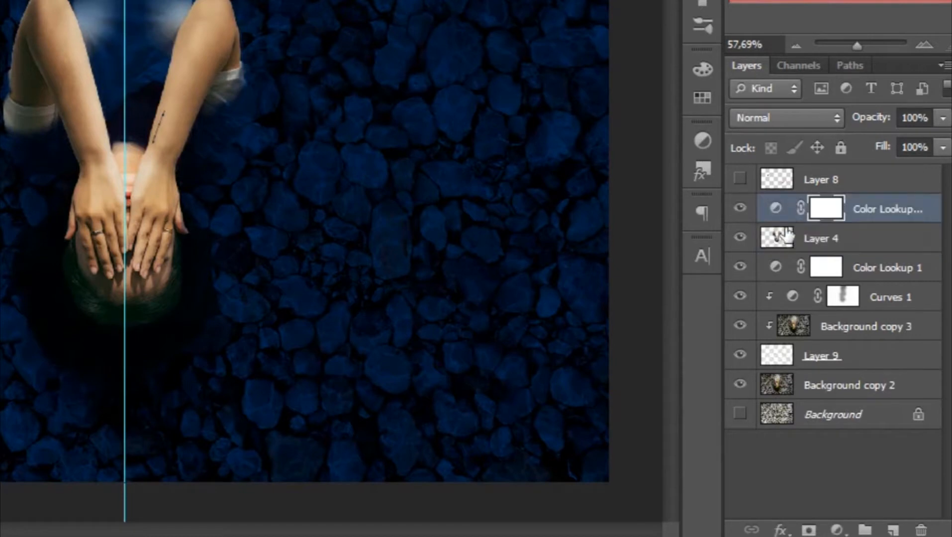
click(740, 238)
right_click(913, 209)
click(794, 69)
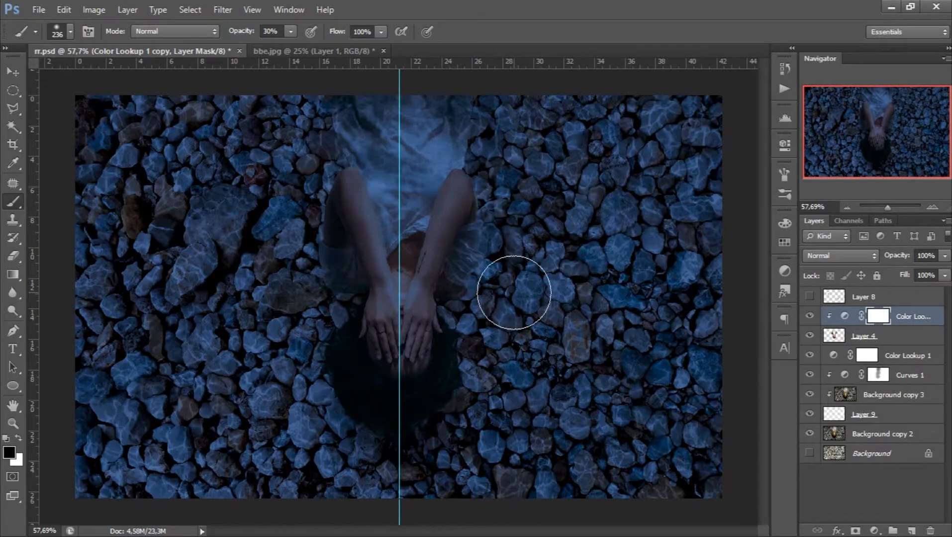
- Add a Curves adjustment above Color Lookup 1 with the midtones lowered to darken the background
click(834, 356)
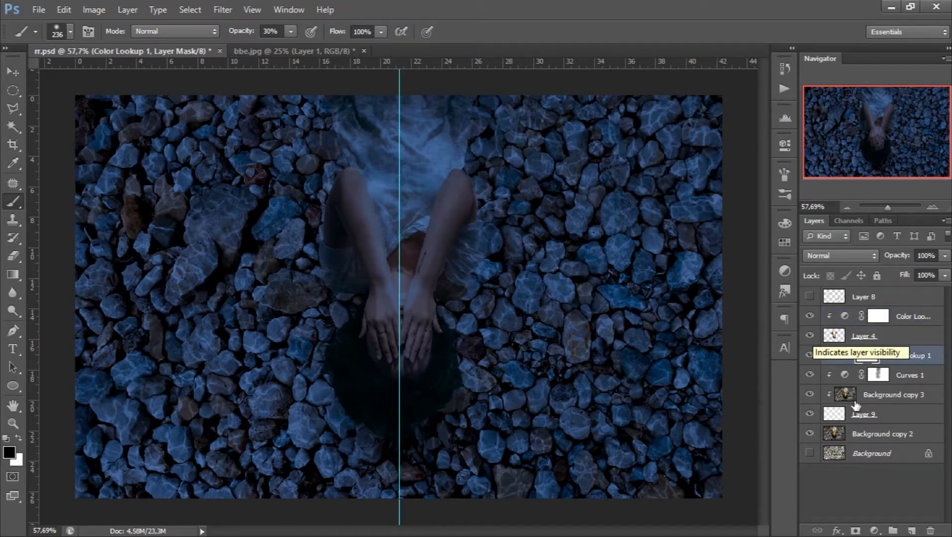
click(874, 530)
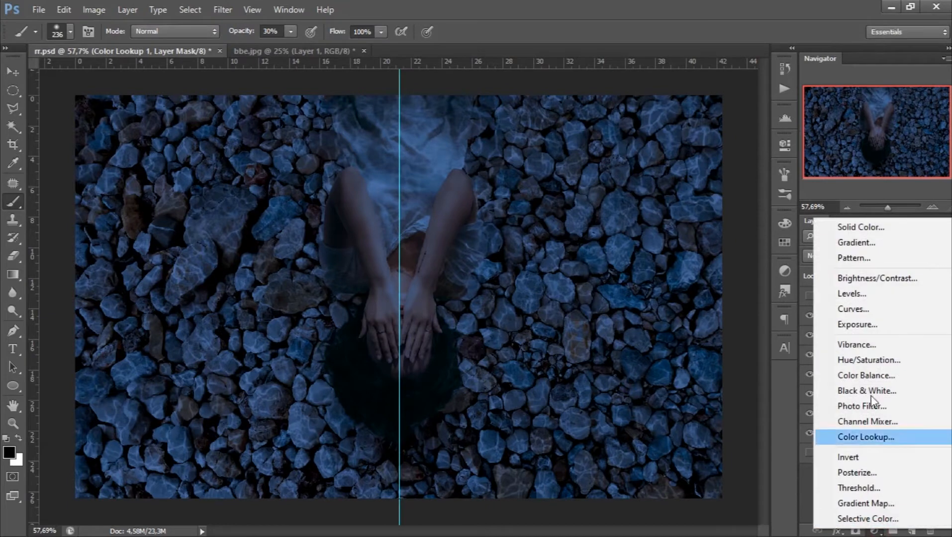
click(857, 314)
drag(679, 282, 689, 287)
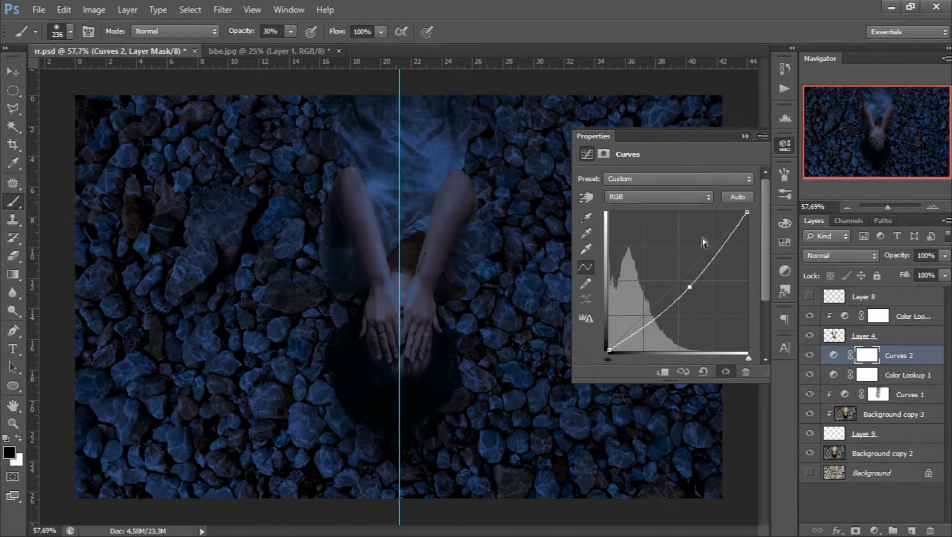
click(743, 137)
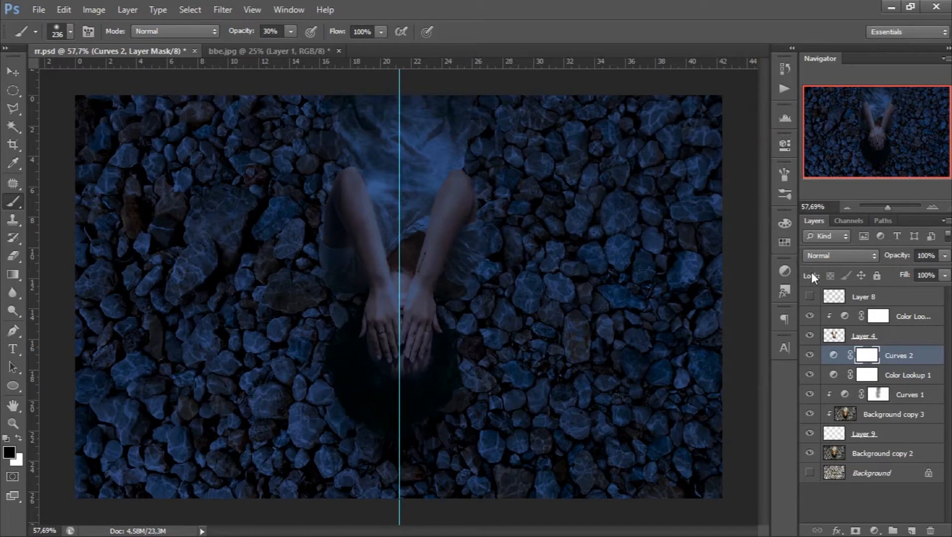
- Show the koi fish on Layer 8 and create a layer group named bg above Curves 2
click(810, 297)
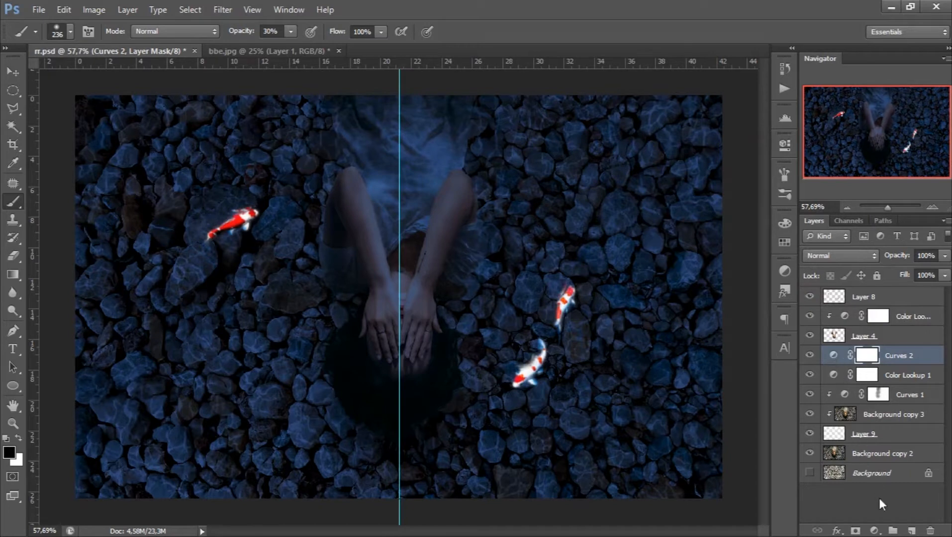
click(892, 530)
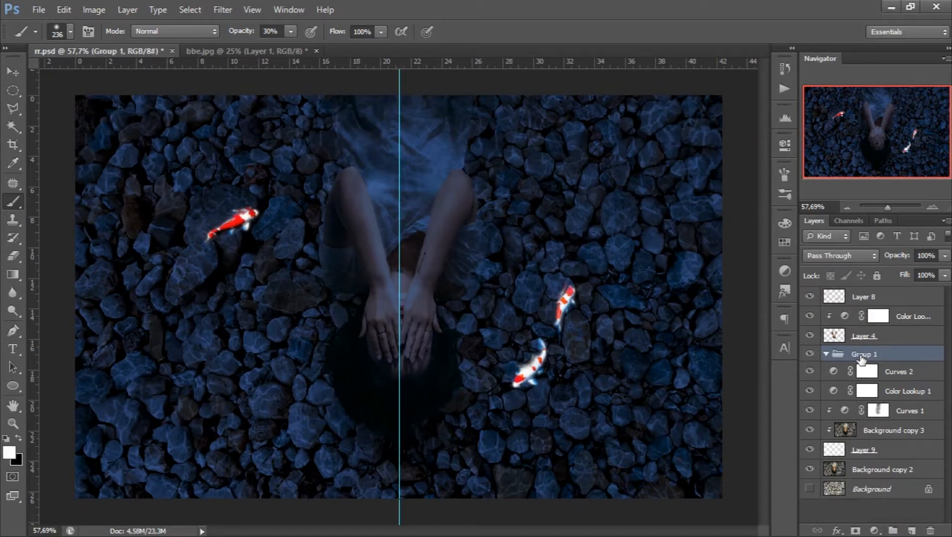
double_click(861, 354)
text(bg)
- Move all layers from Curves 2 down to Background copy 2 into the bg group
click(836, 371)
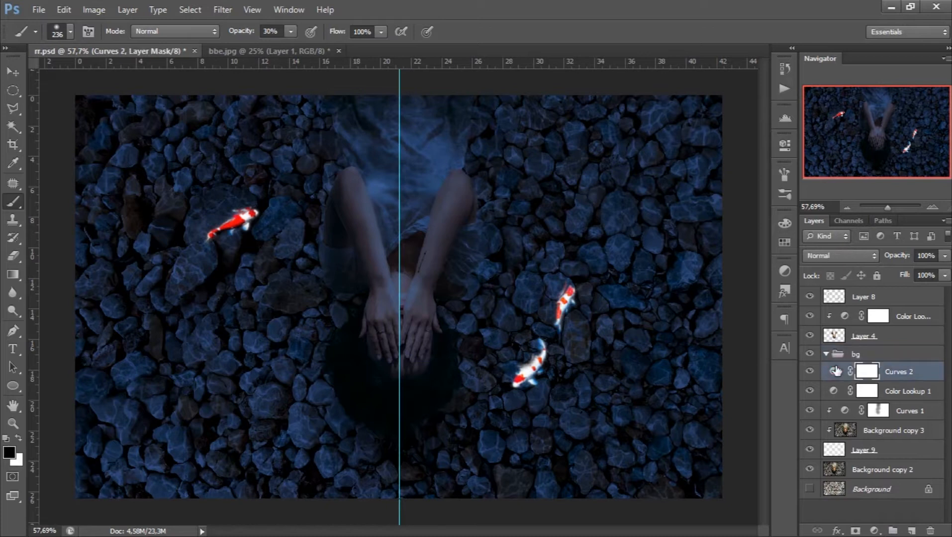
shift+click(834, 470)
key(x)
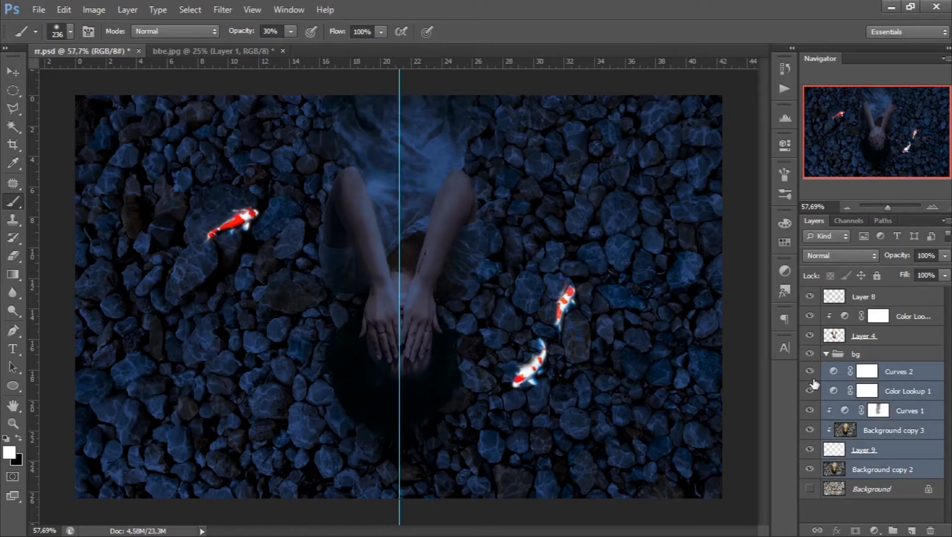
drag(835, 371, 837, 352)
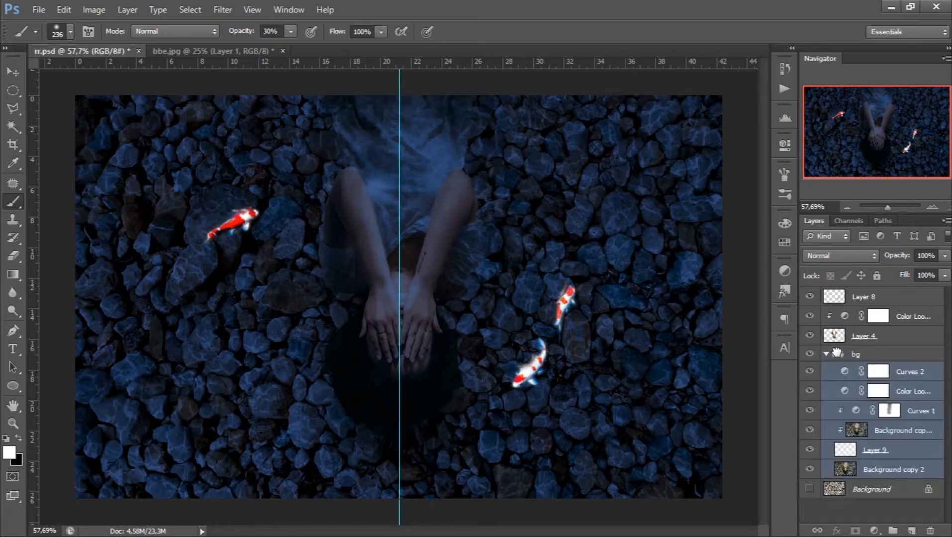
- Create a layer group named poi1 above the Color Lookup adjustment that is clipped to Layer 4
click(841, 321)
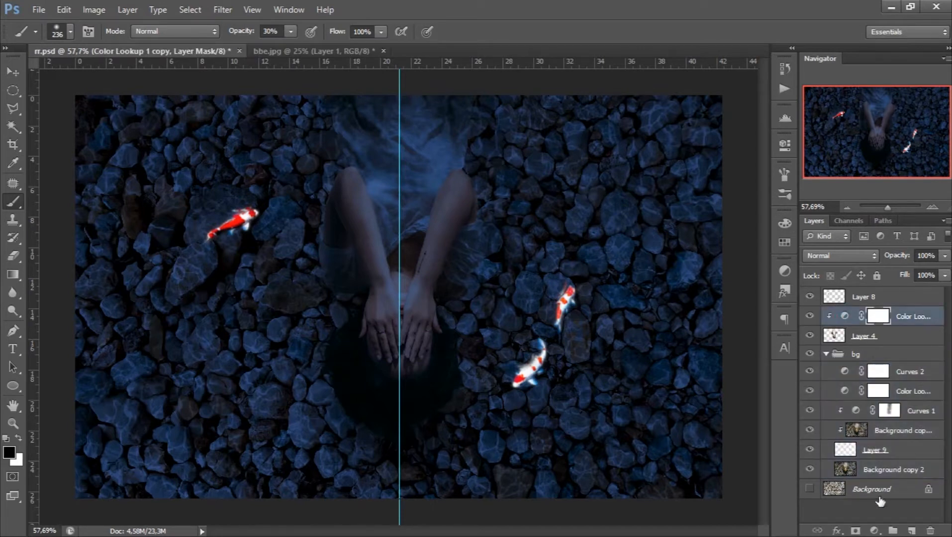
click(892, 531)
double_click(864, 316)
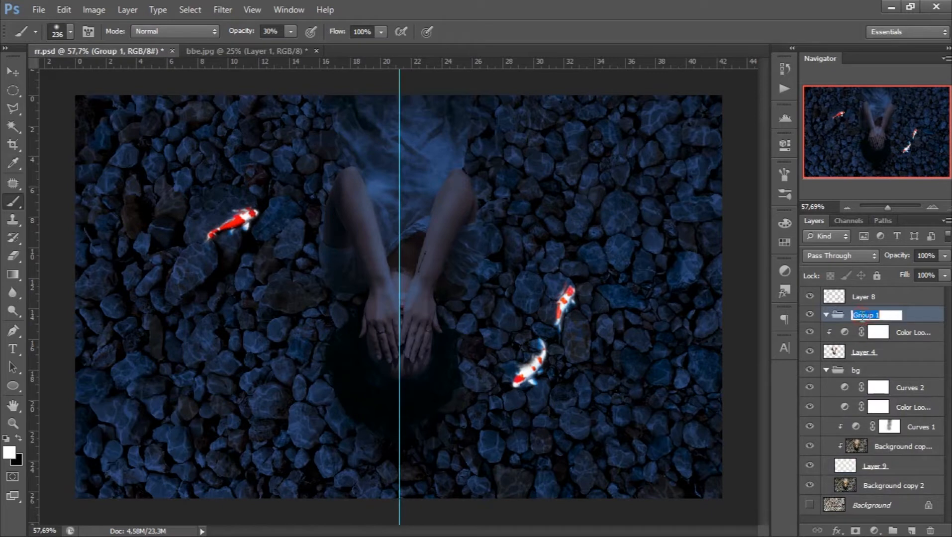
text(poi1)
- Move Layer 4 and its Color Lookup adjustment into the poi1 group, clip the adjustment to Layer 4 again, and collapse both groups
click(848, 341)
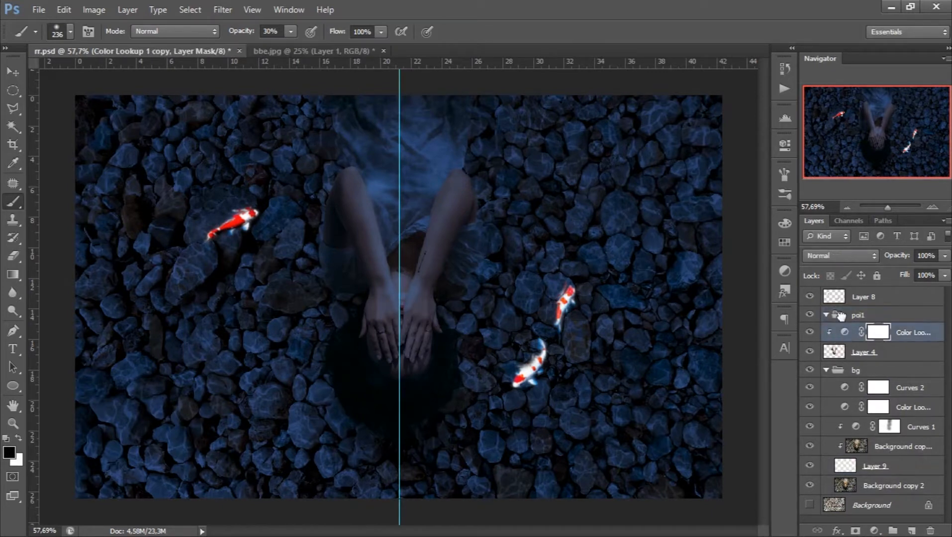
drag(840, 316, 841, 317)
drag(842, 353, 838, 317)
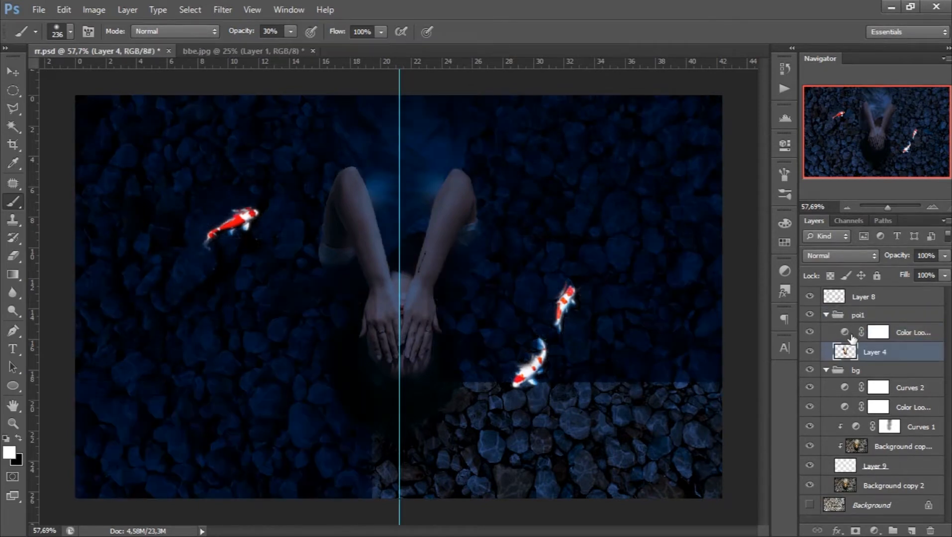
right_click(920, 328)
click(837, 224)
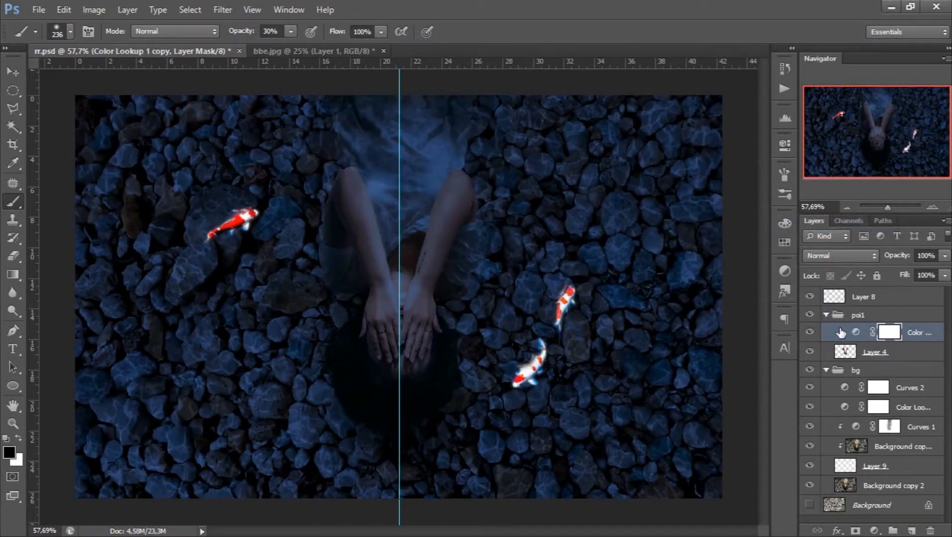
click(827, 315)
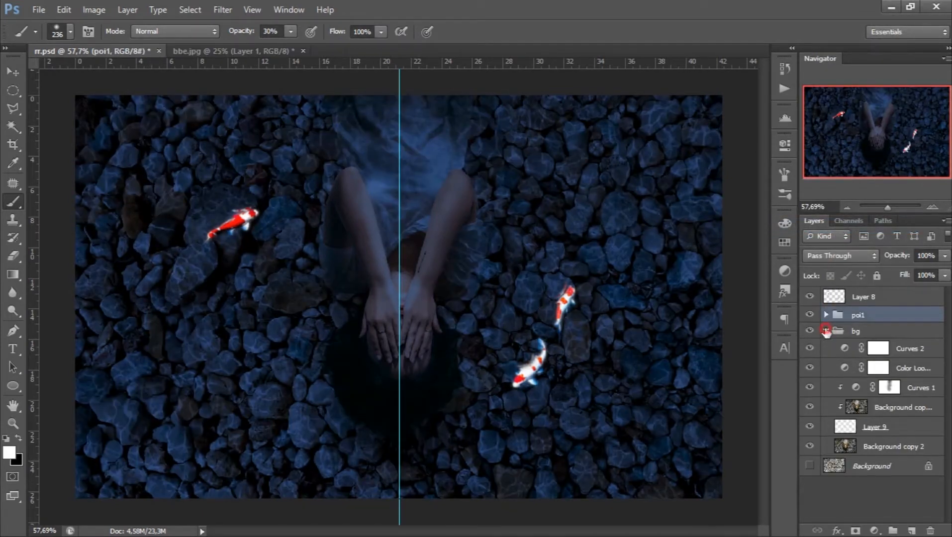
click(826, 331)
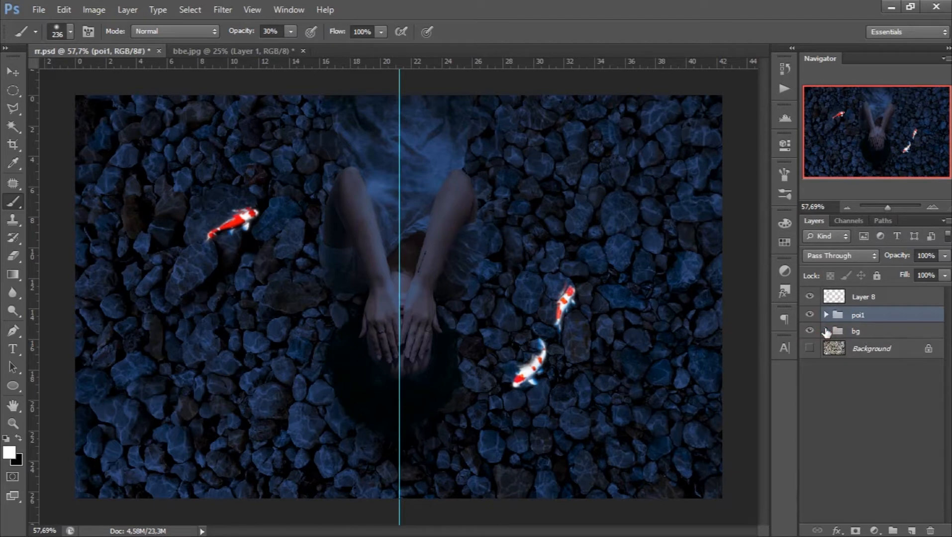
- Frame the three koi on Layer 8 with a rectangular marquee and fit the selection to the fish outlines
click(833, 297)
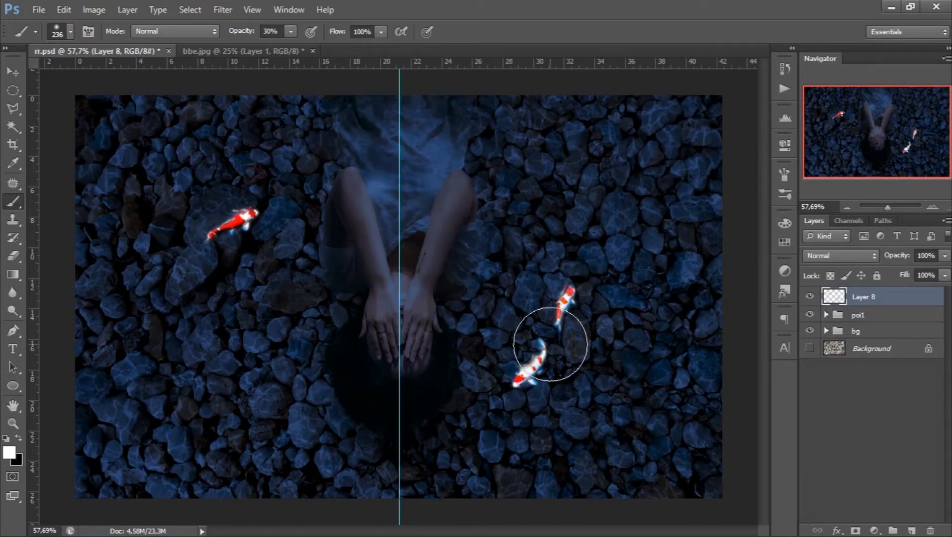
drag(19, 90, 45, 100)
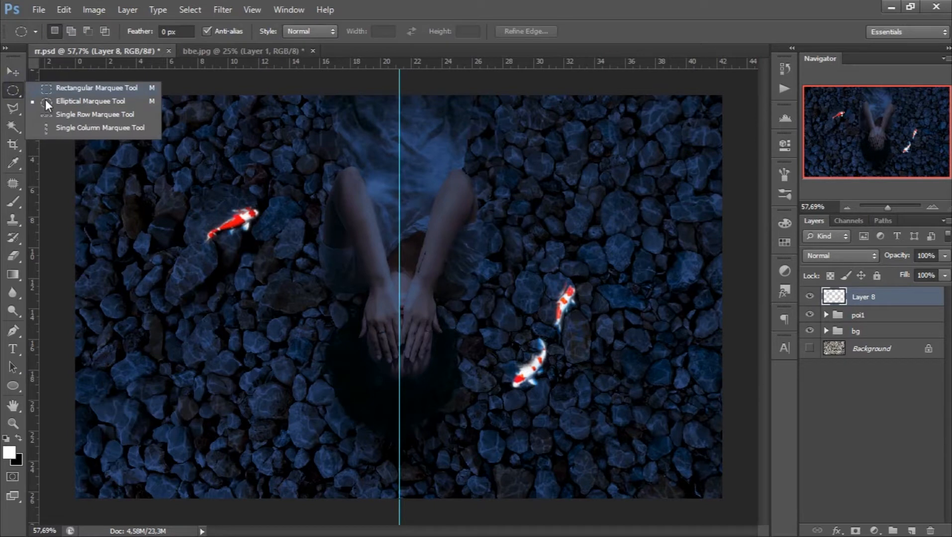
click(57, 90)
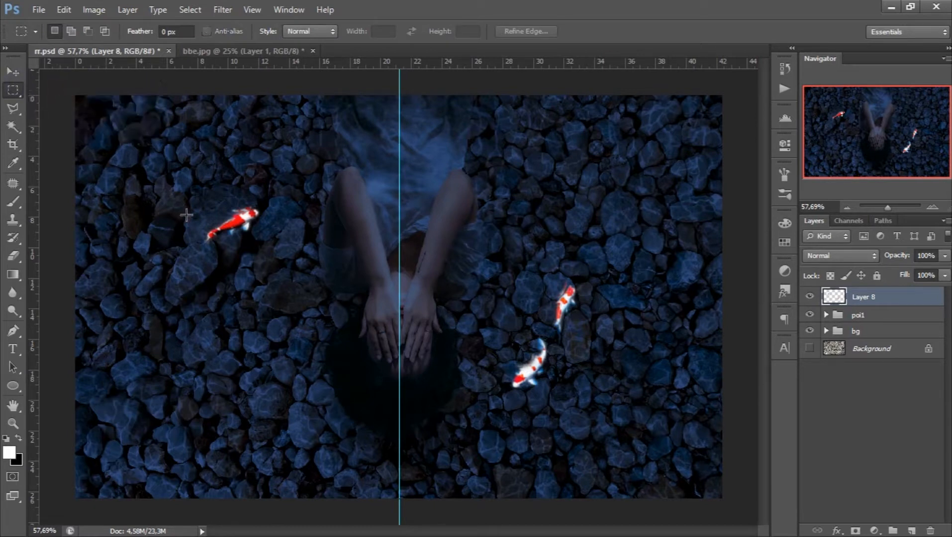
drag(151, 153, 618, 440)
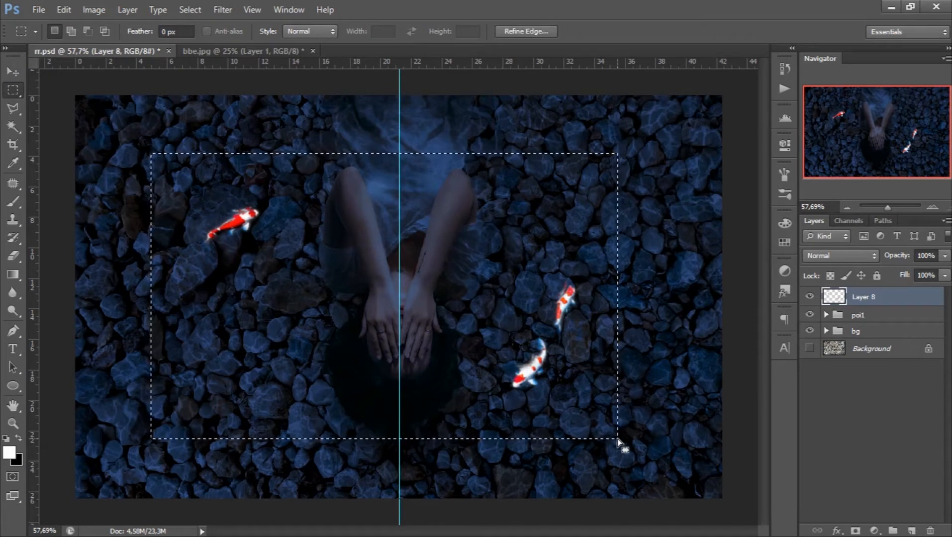
key(v)
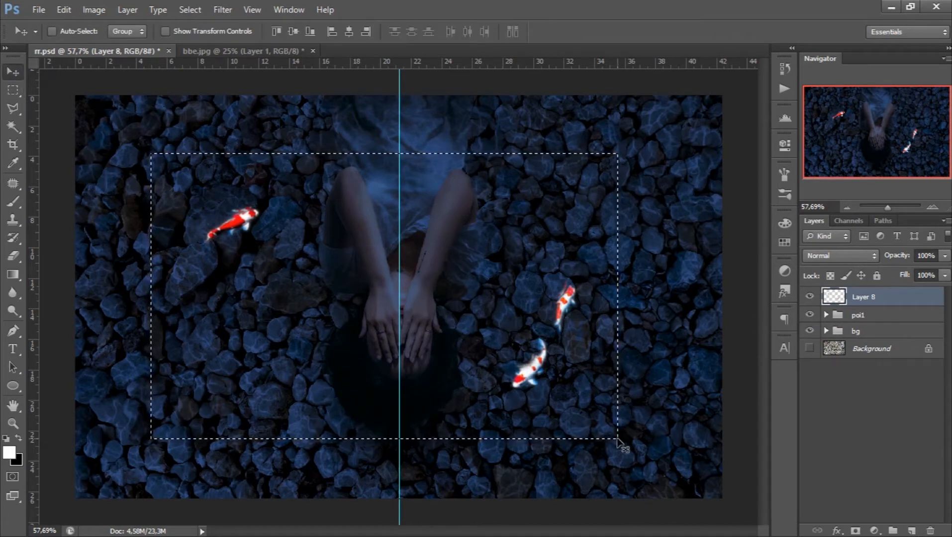
key(ctrl+d)
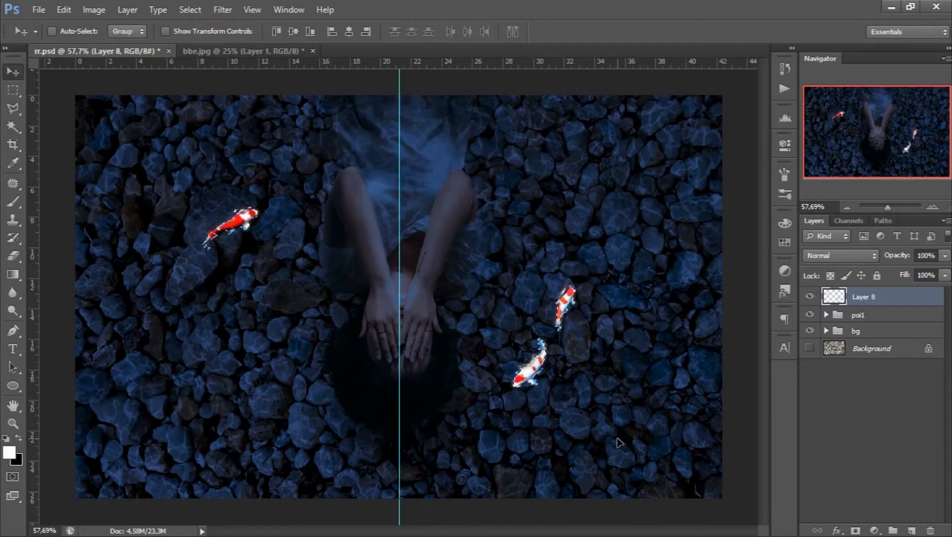
- Run the glow action from the glow set on the selected koi, continuing past any commands that are unavailable
click(781, 91)
click(690, 102)
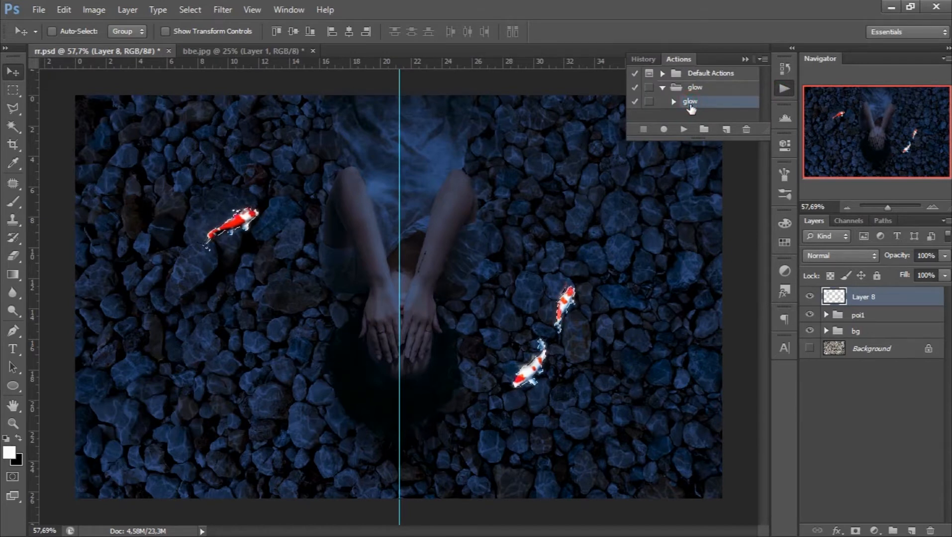
click(686, 128)
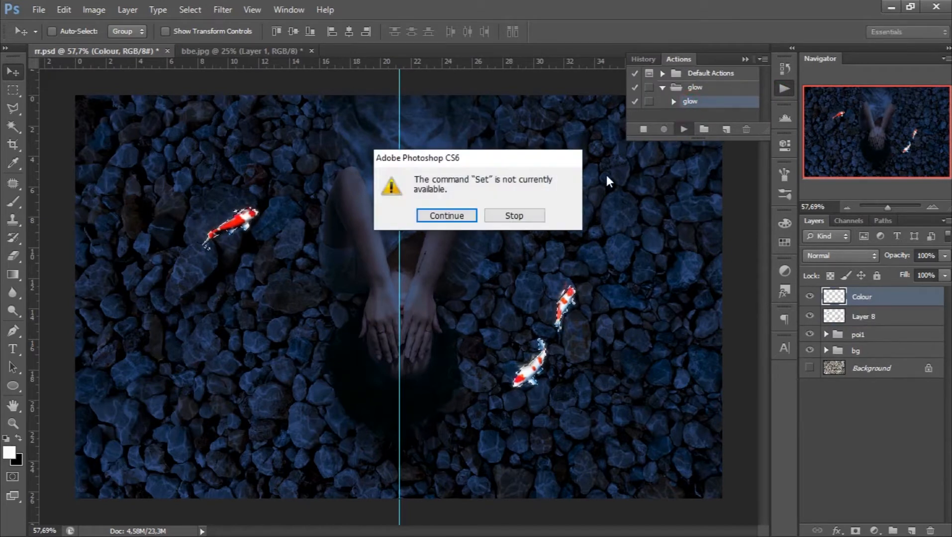
click(467, 216)
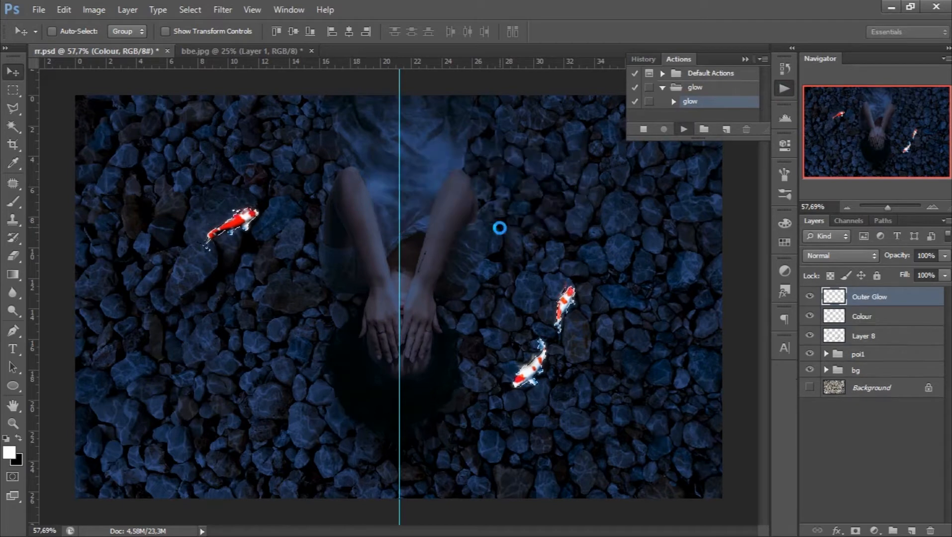
click(439, 222)
click(446, 217)
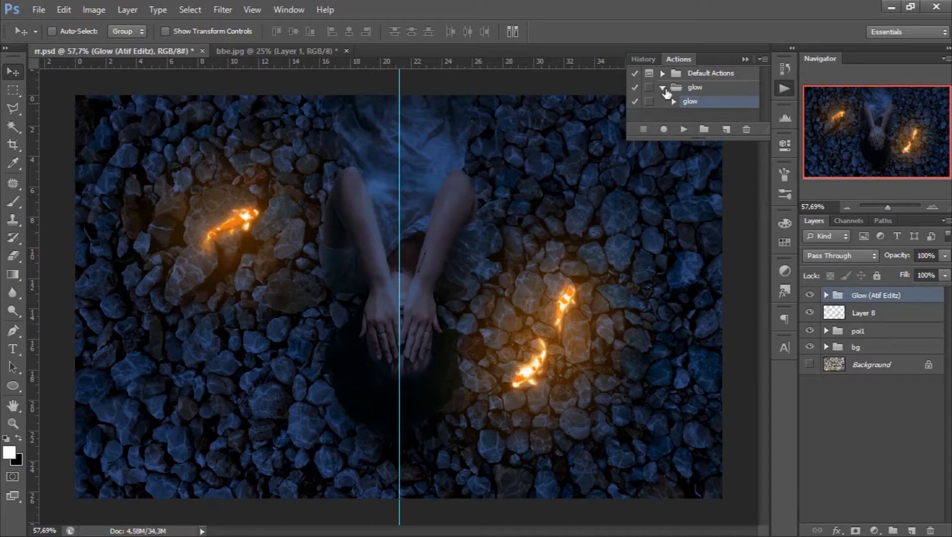
click(745, 59)
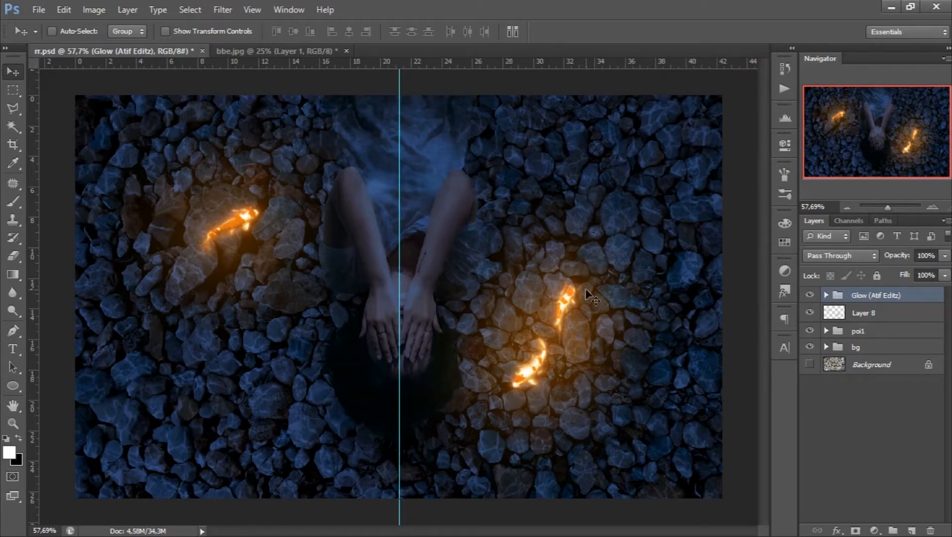
- Brush soft white at 30% opacity over the three koi on a new layer clipped to Layer 8
click(833, 316)
click(808, 313)
click(807, 312)
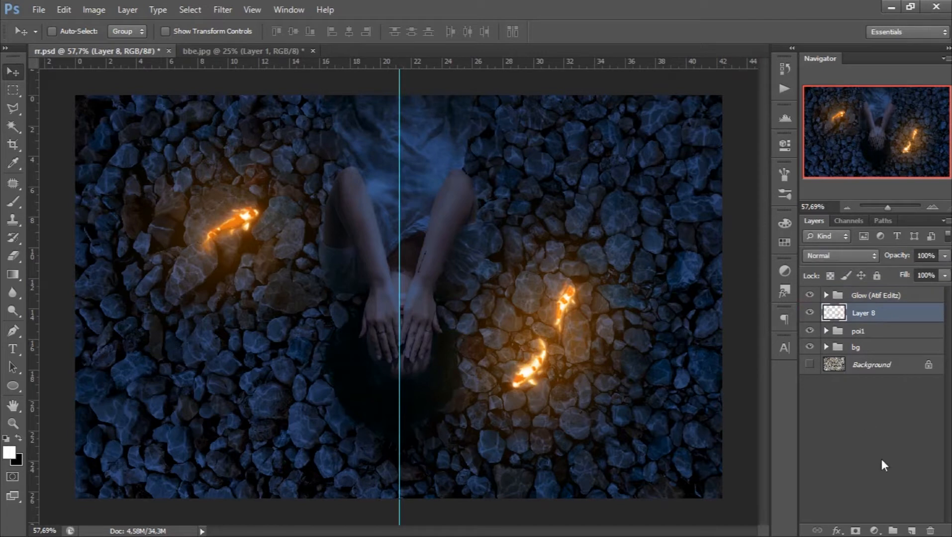
click(918, 531)
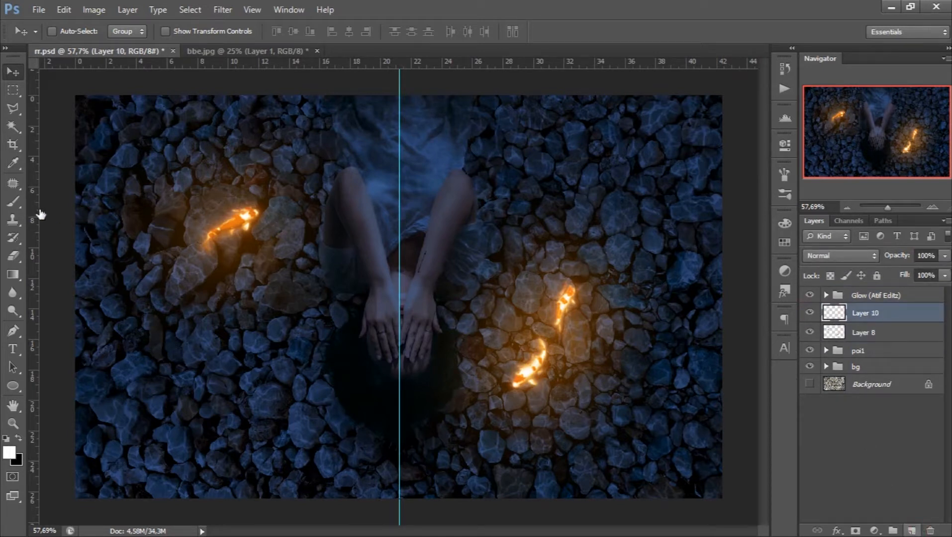
click(14, 203)
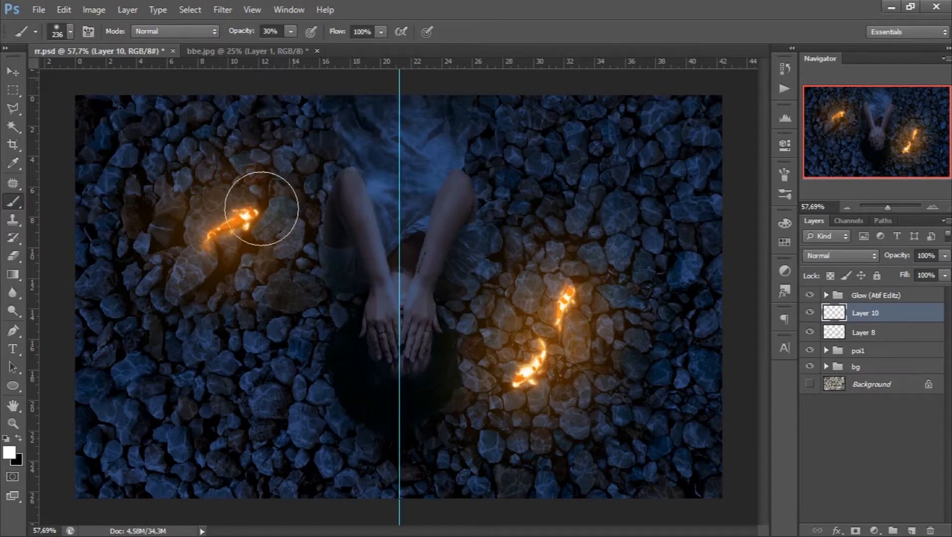
click(255, 214)
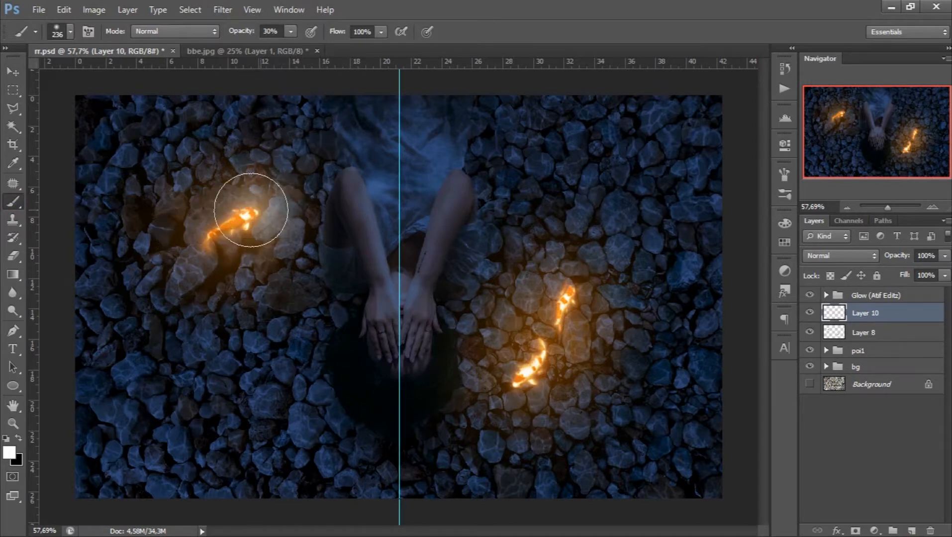
mouse_move(564, 285)
mouse_down()
mouse_move(555, 320)
mouse_move(514, 366)
mouse_up()
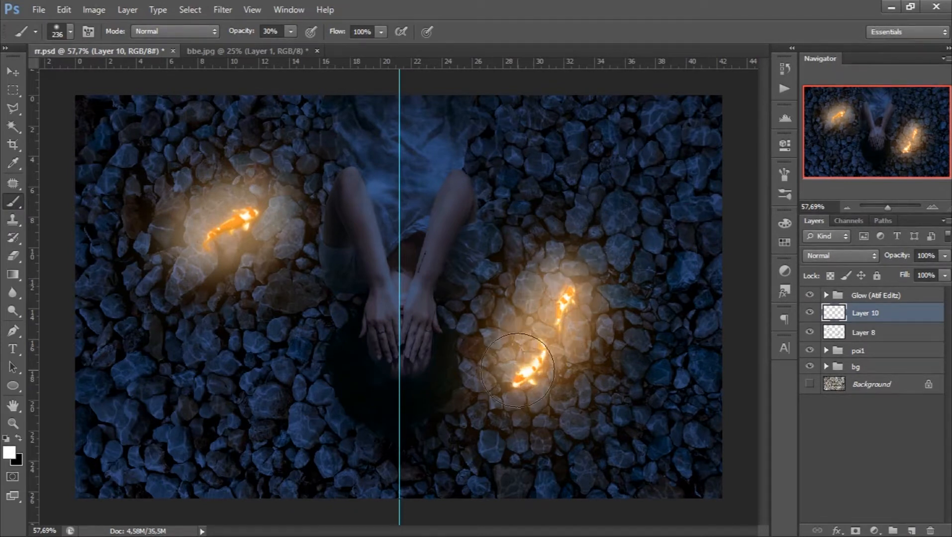
right_click(928, 312)
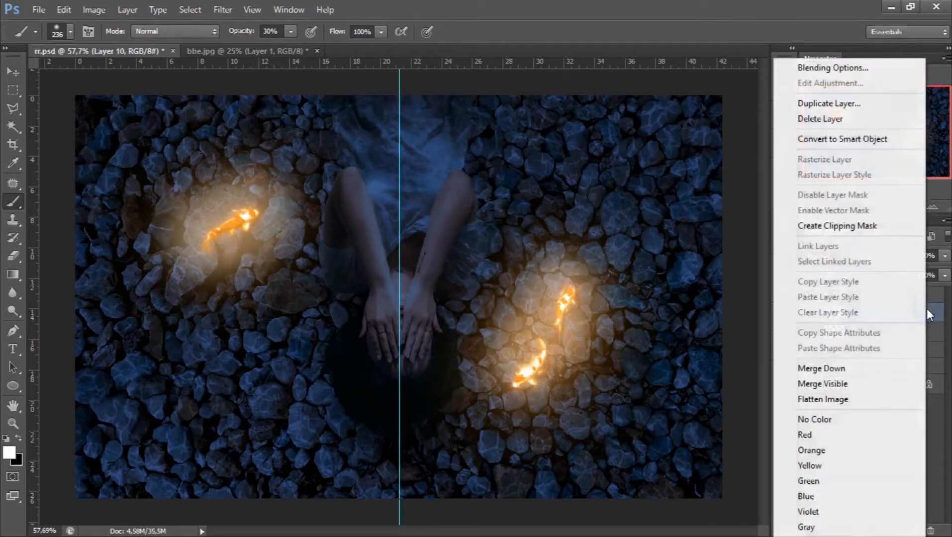
click(866, 222)
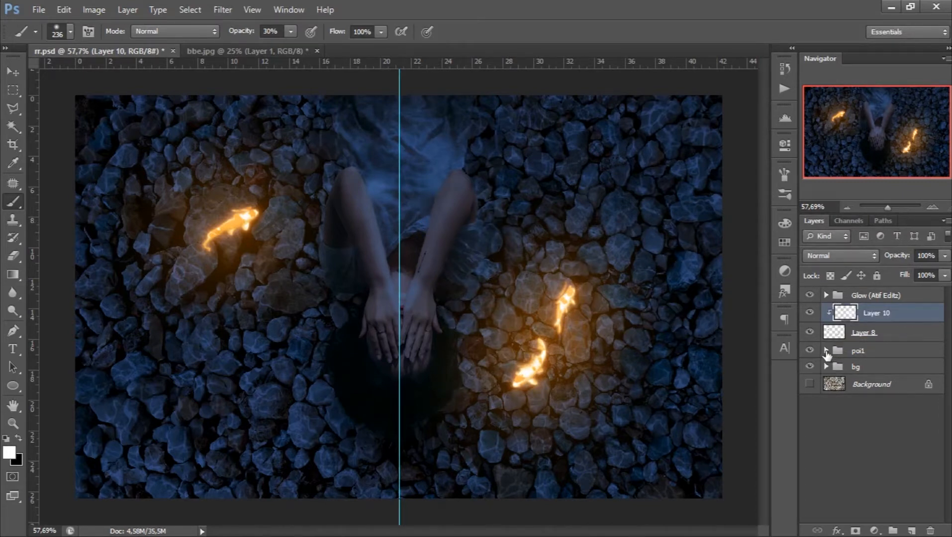
- Add a new layer above the Color Lookup adjustment in the poi1 group and clip it to Layer 4
click(827, 351)
click(890, 368)
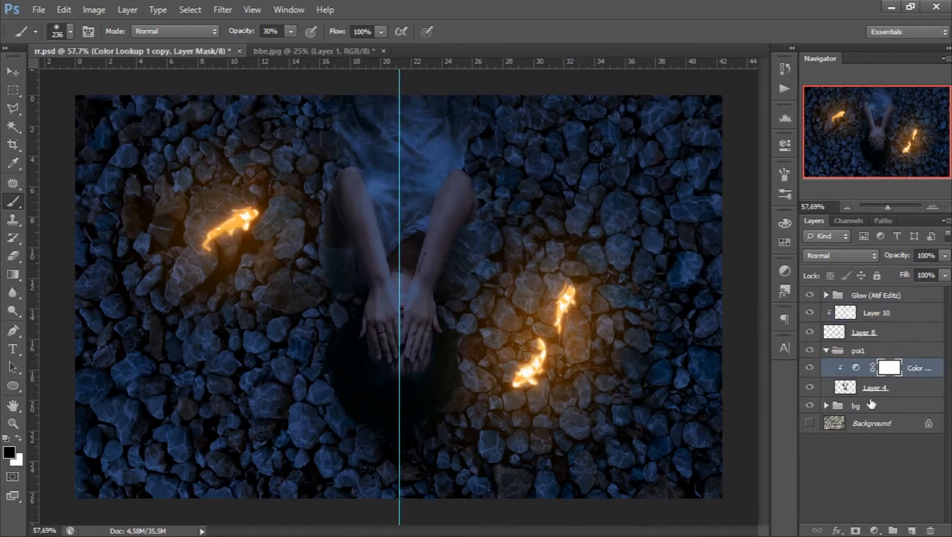
click(911, 531)
right_click(912, 373)
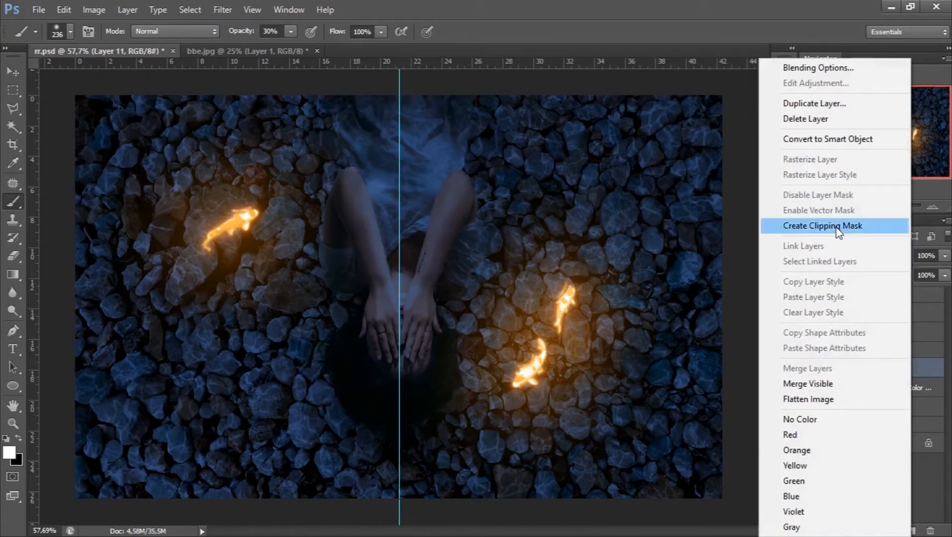
click(834, 225)
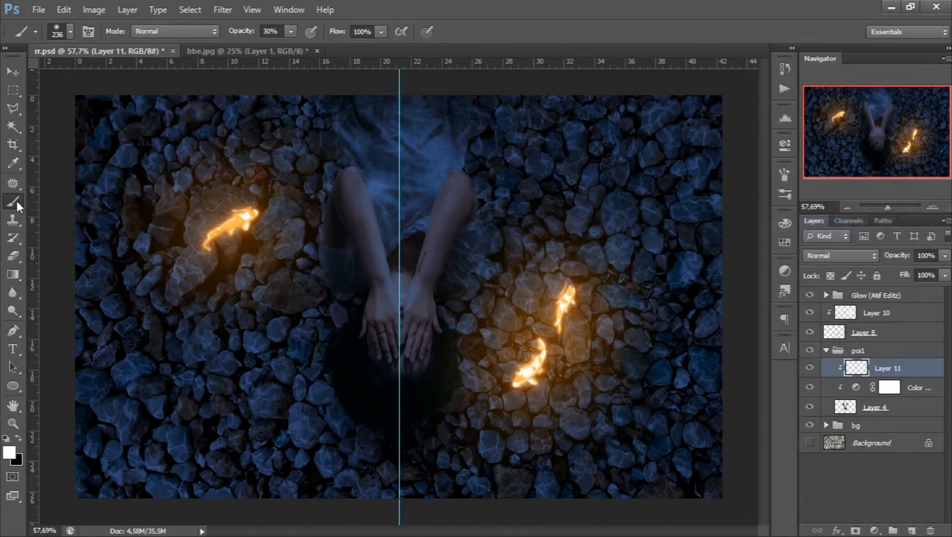
- Set the foreground colour to a bright, saturated orange with a hue of 25°
click(9, 455)
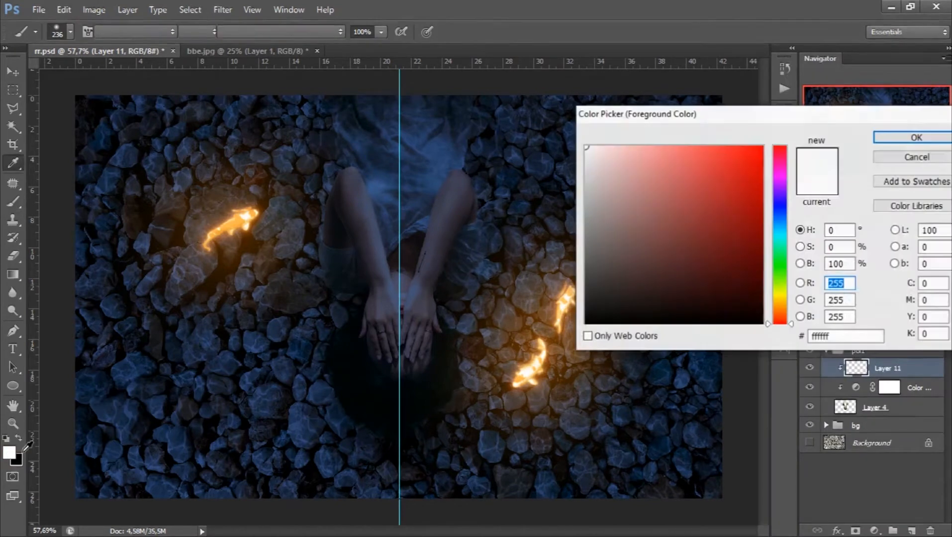
drag(781, 316, 782, 305)
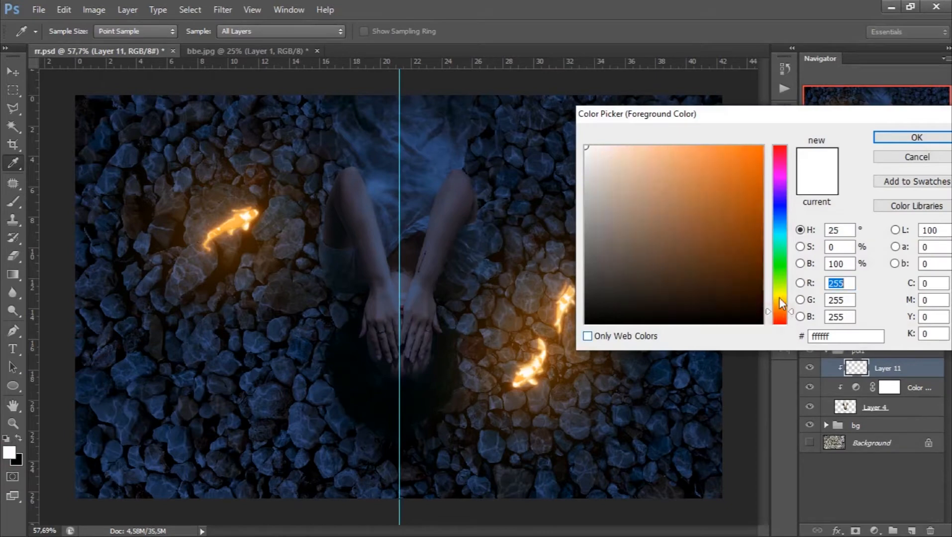
click(757, 150)
click(914, 138)
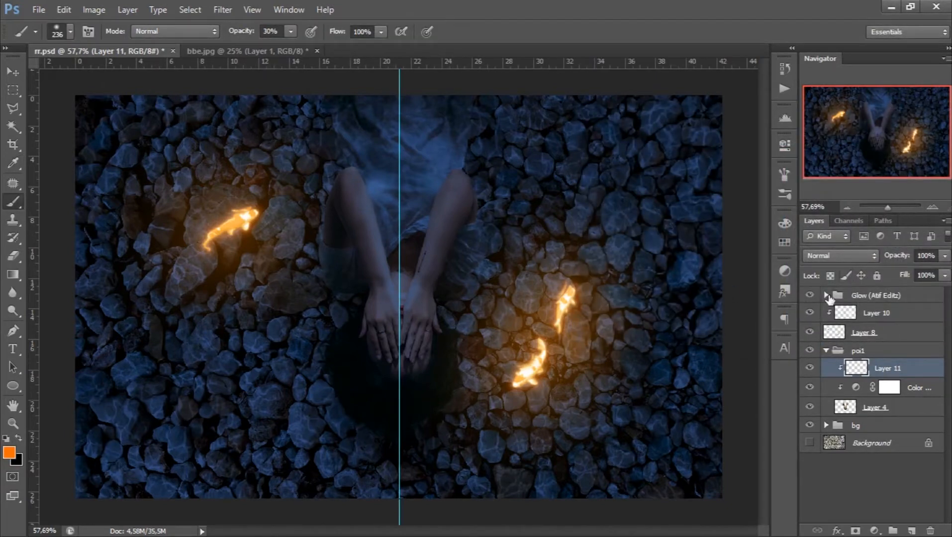
- Hide the Glow group, Layer 10 and the koi on Layer 8
click(810, 296)
click(811, 314)
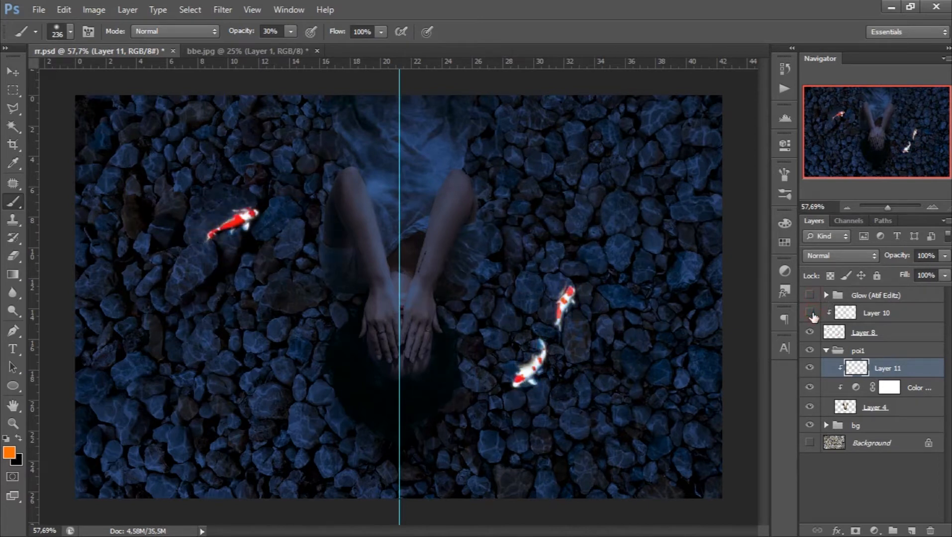
click(809, 332)
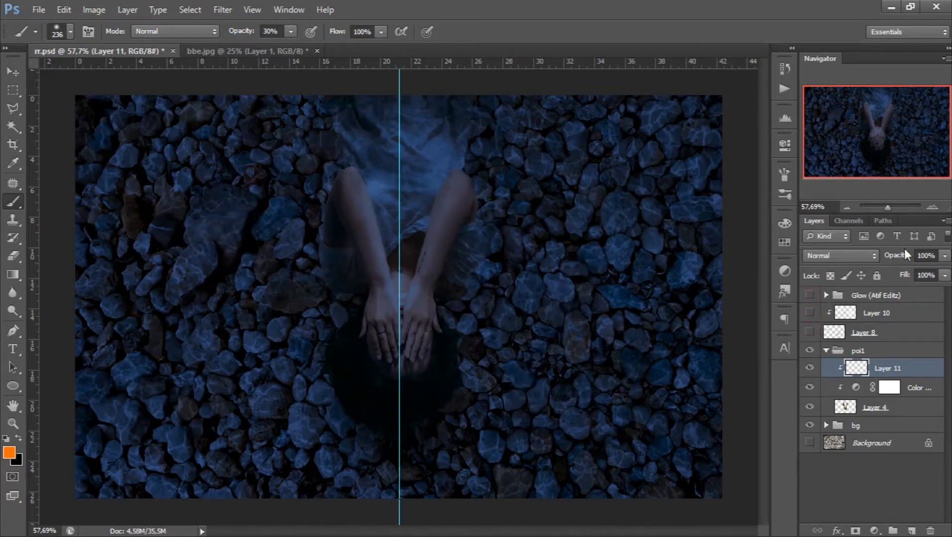
- Set the soft brush to 36 px and 20% opacity for detail work on the woman's forearm
click(937, 207)
click(937, 207)
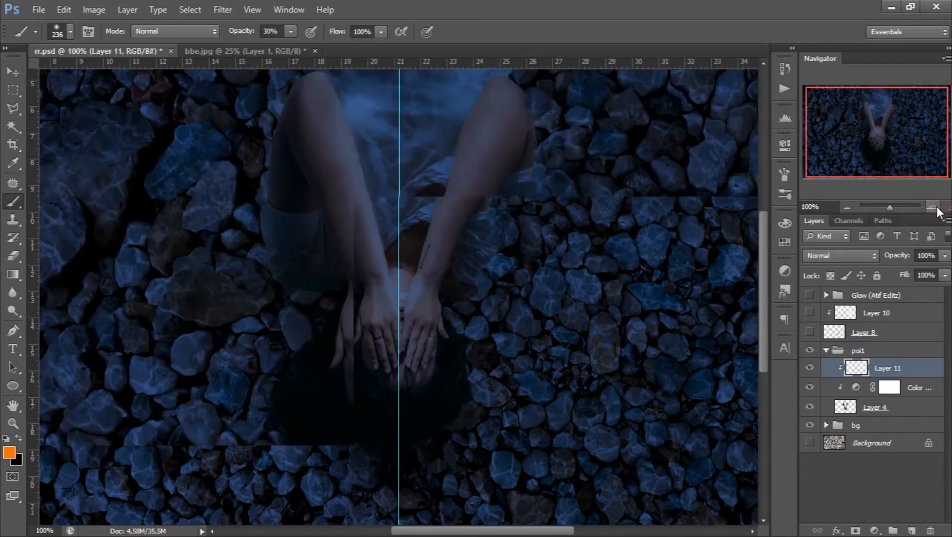
click(937, 207)
click(937, 207)
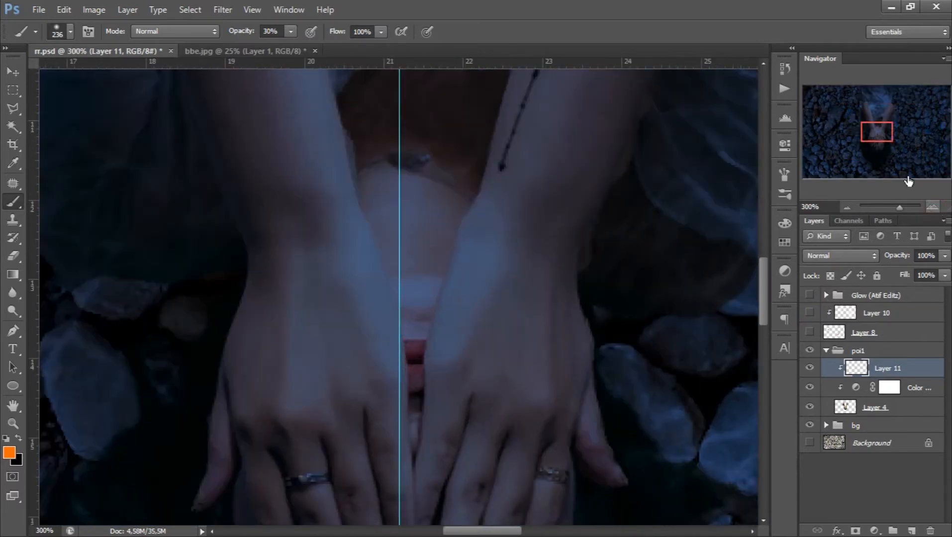
mouse_move(880, 135)
mouse_down()
mouse_move(879, 102)
mouse_move(887, 125)
mouse_up()
right_click(572, 235)
drag(638, 315, 635, 314)
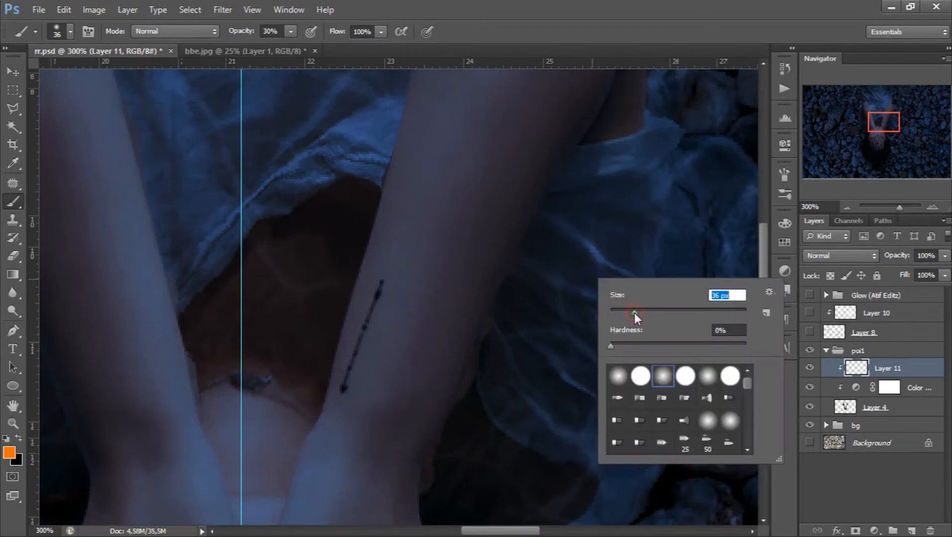
click(290, 32)
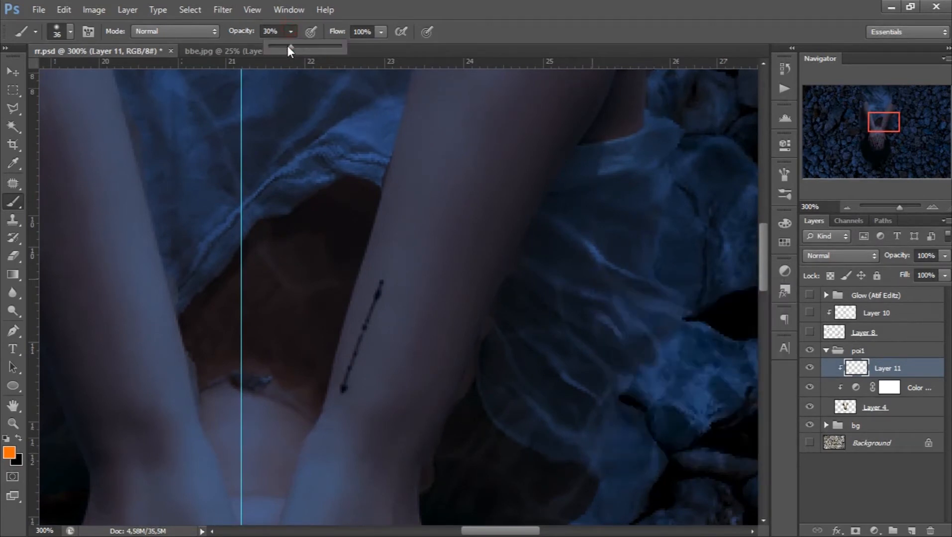
drag(284, 47, 282, 47)
right_click(587, 241)
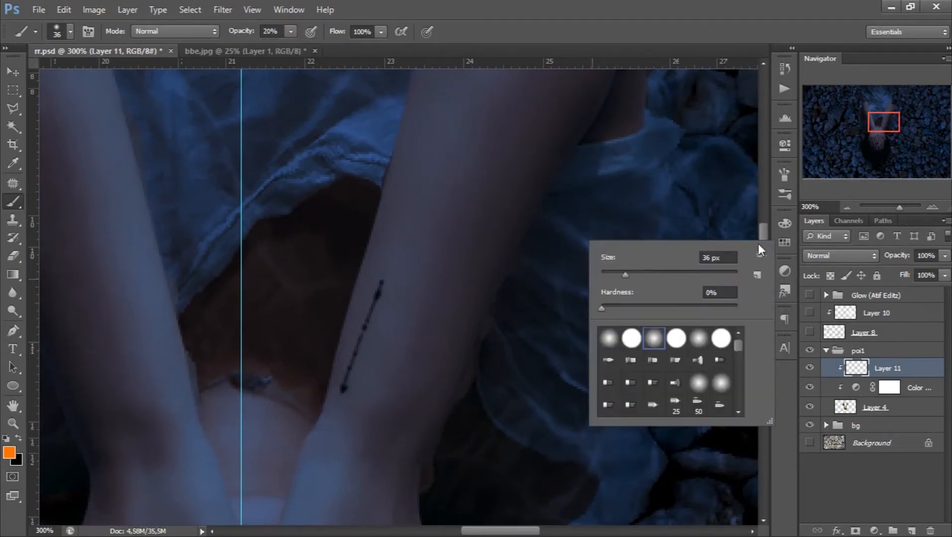
- Set Layer 11's blend mode to Screen and the brush size to 25 px
click(846, 256)
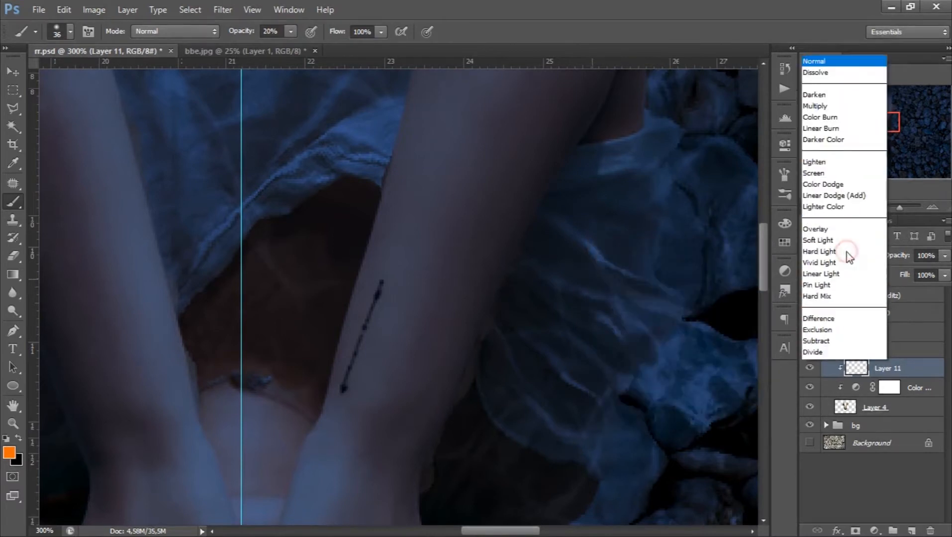
click(812, 118)
right_click(579, 263)
click(616, 297)
- Paint a soft orange rim light along the outer edge of the right forearm, up to the elbow and upper arm
mouse_move(438, 487)
mouse_down()
mouse_move(527, 268)
mouse_move(557, 244)
mouse_up()
scroll(561, 270, up, 3)
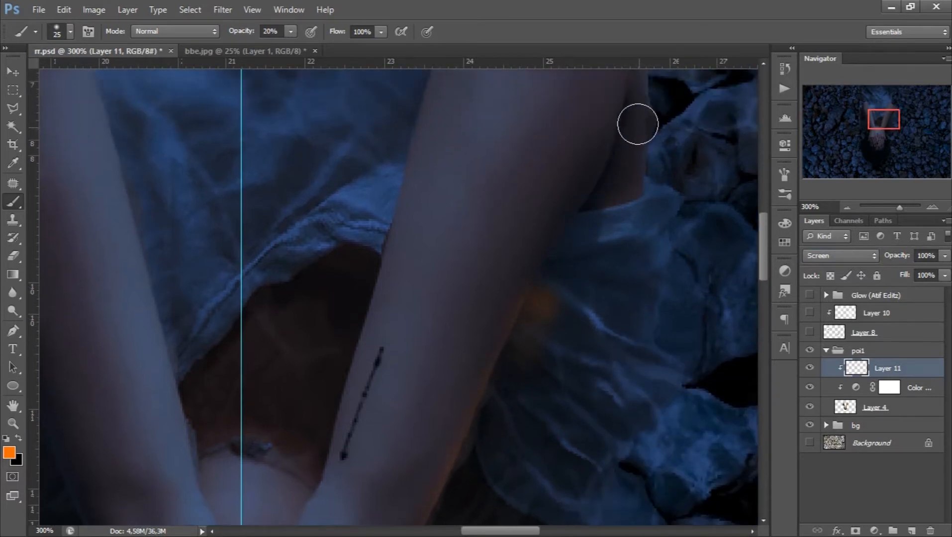
mouse_move(640, 126)
mouse_down()
mouse_move(629, 180)
mouse_move(545, 327)
mouse_up()
scroll(544, 327, down, 1)
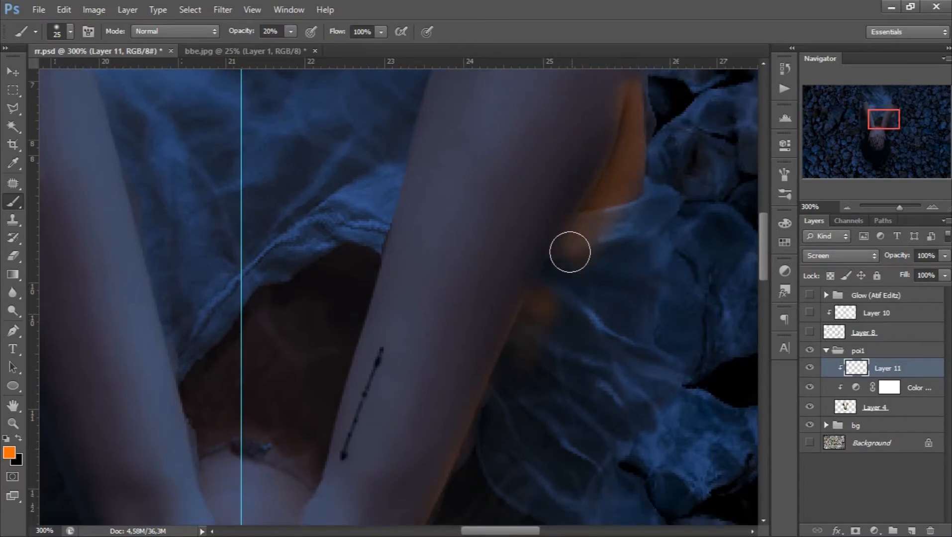
drag(569, 251, 488, 401)
drag(470, 442, 460, 491)
scroll(484, 421, down, 2)
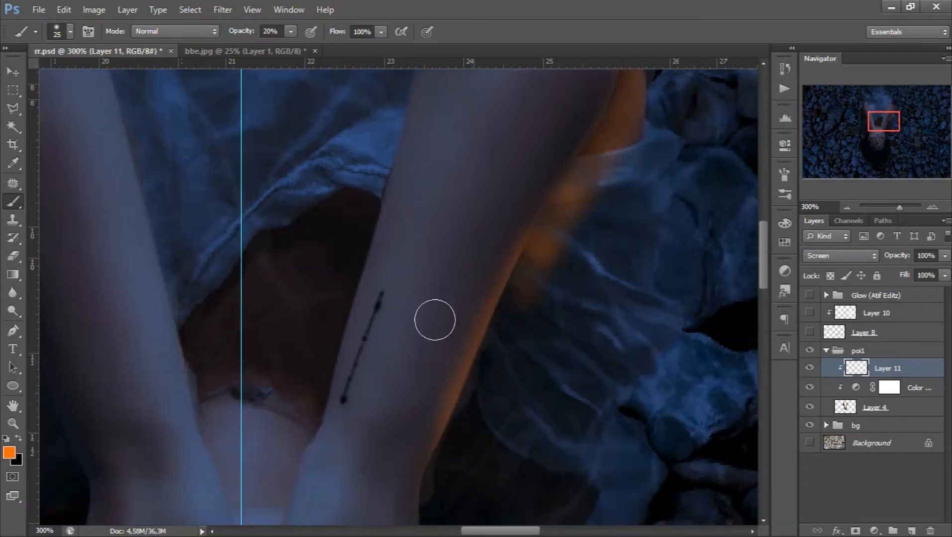
- Extend the orange rim light along the outer edge of the right wrist and the back of the right hand
scroll(434, 308, down, 5)
drag(430, 279, 453, 398)
scroll(442, 399, down, 4)
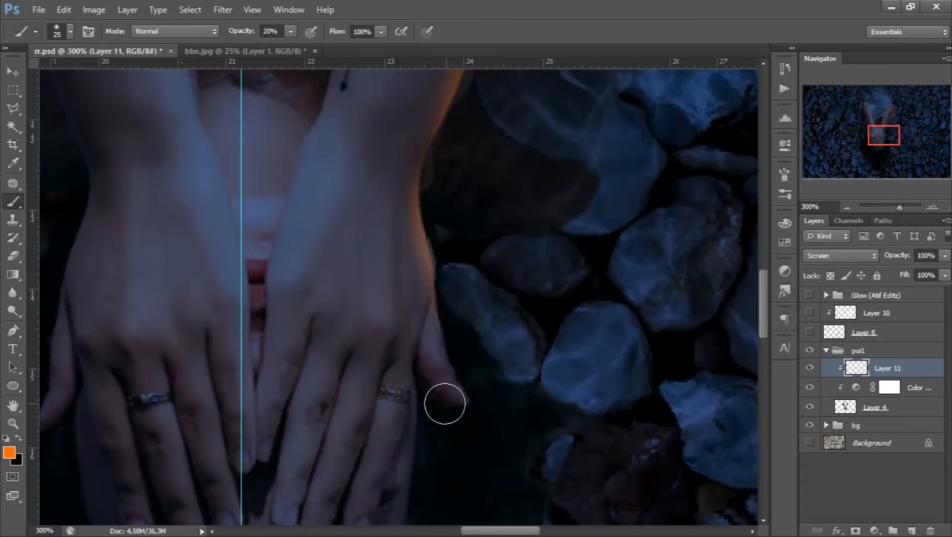
scroll(293, 331, up, 4)
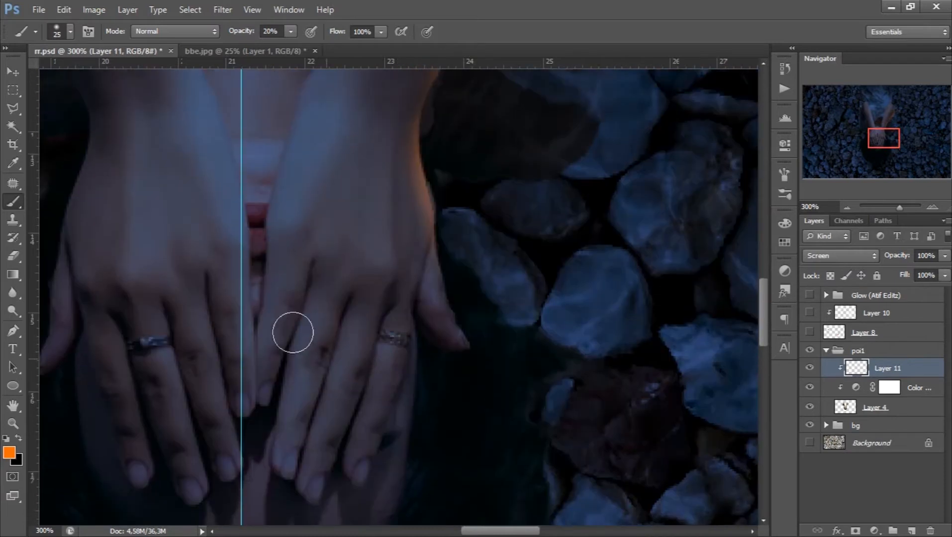
- Paint an orange rim light along the inner edge of the left forearm, from the wrist up towards the elbow
scroll(225, 222, up, 2)
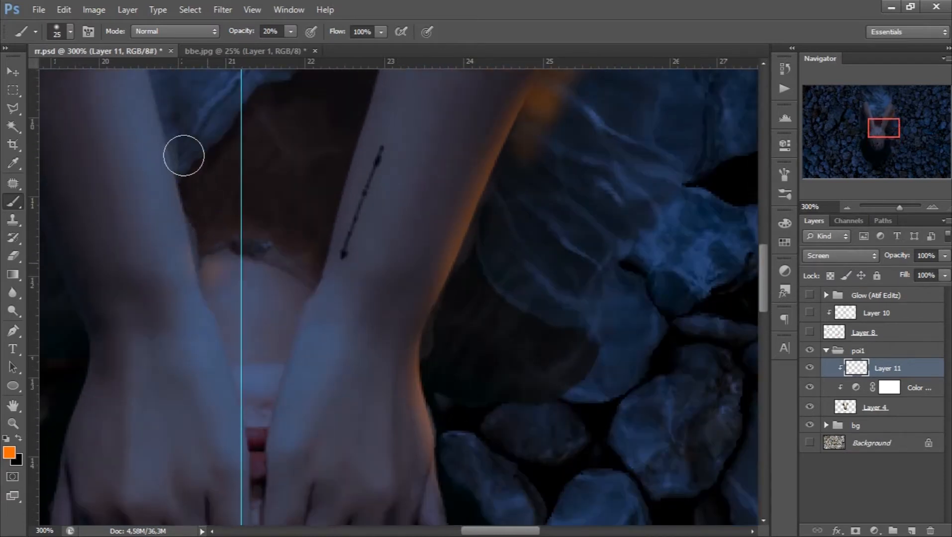
scroll(210, 206, up, 3)
click(200, 323)
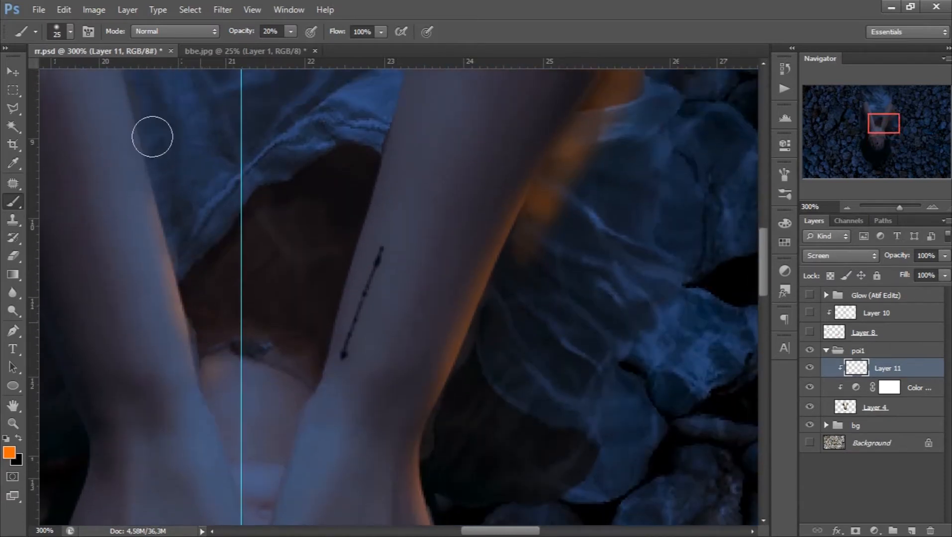
scroll(181, 249, up, 2)
click(161, 271)
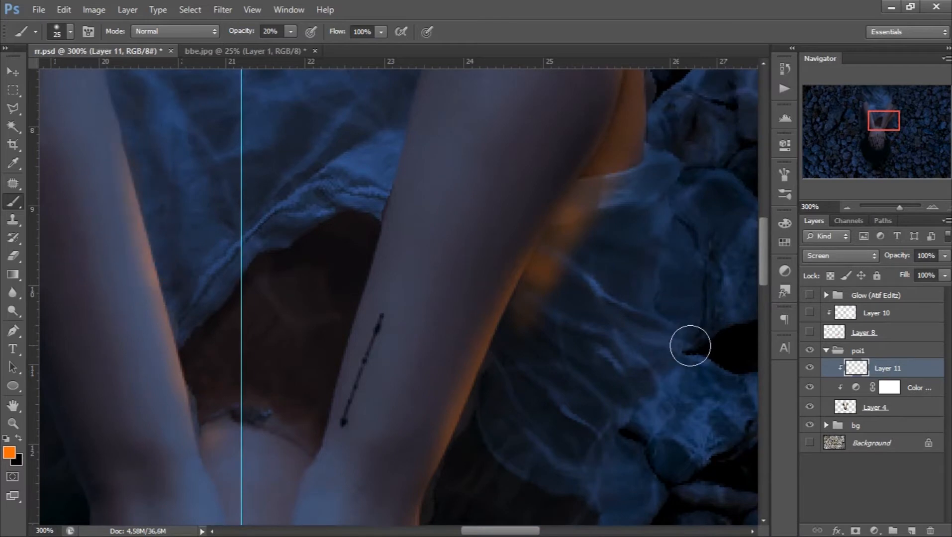
- Paint the orange rim light along the outer edge of the left forearm, wrist and thumb
drag(879, 123, 869, 117)
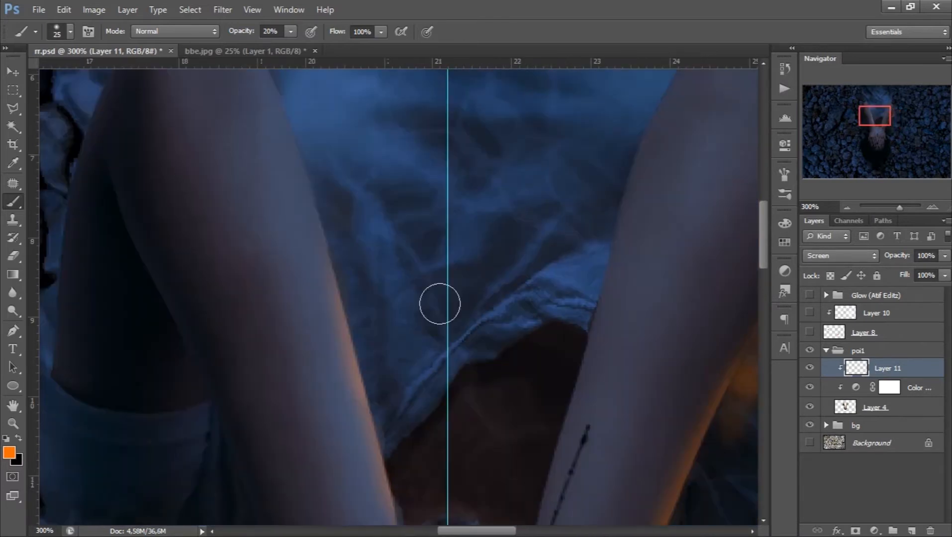
scroll(245, 365, down, 4)
scroll(244, 366, down, 2)
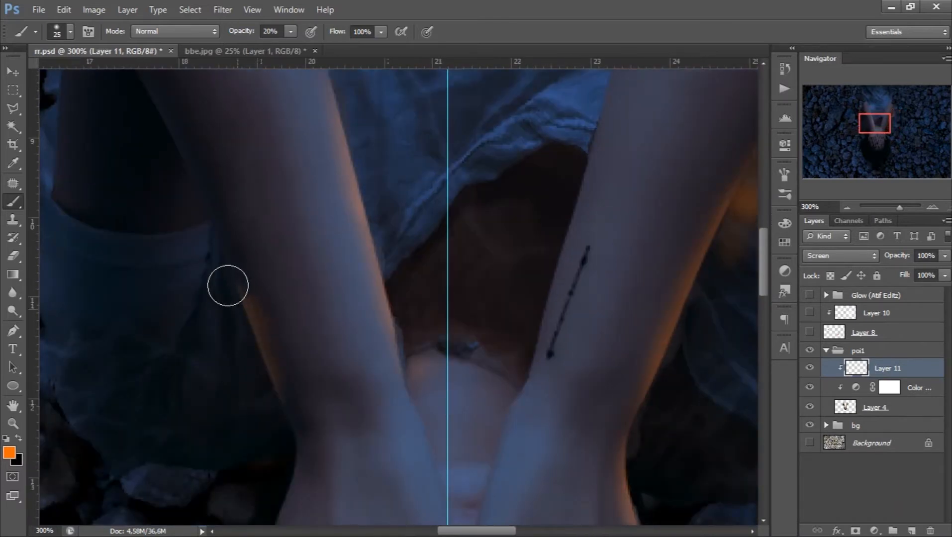
scroll(309, 368, down, 7)
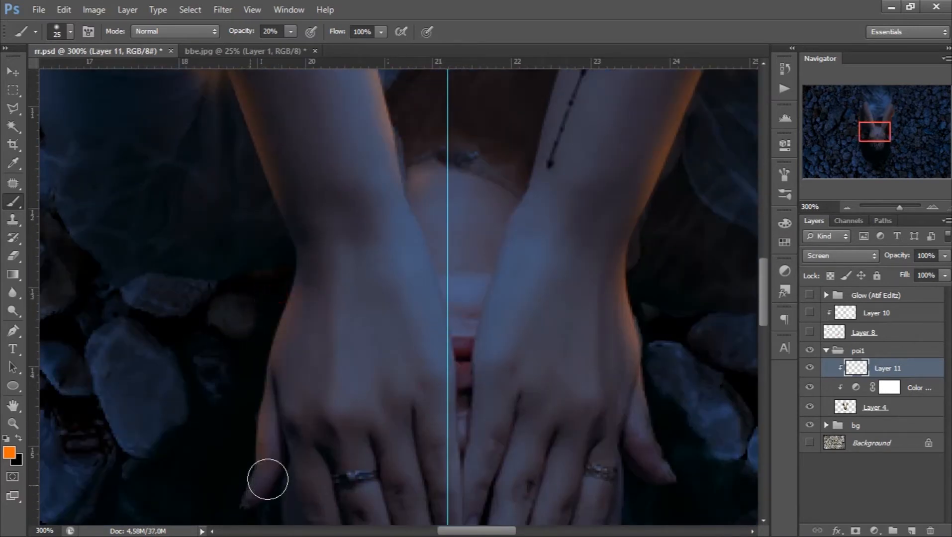
- Reduce the brush to 16 px and paint orange light along the outer side of the right hand's little finger and thumb base
scroll(601, 412, down, 2)
scroll(600, 412, down, 4)
right_click(703, 345)
drag(729, 378, 725, 379)
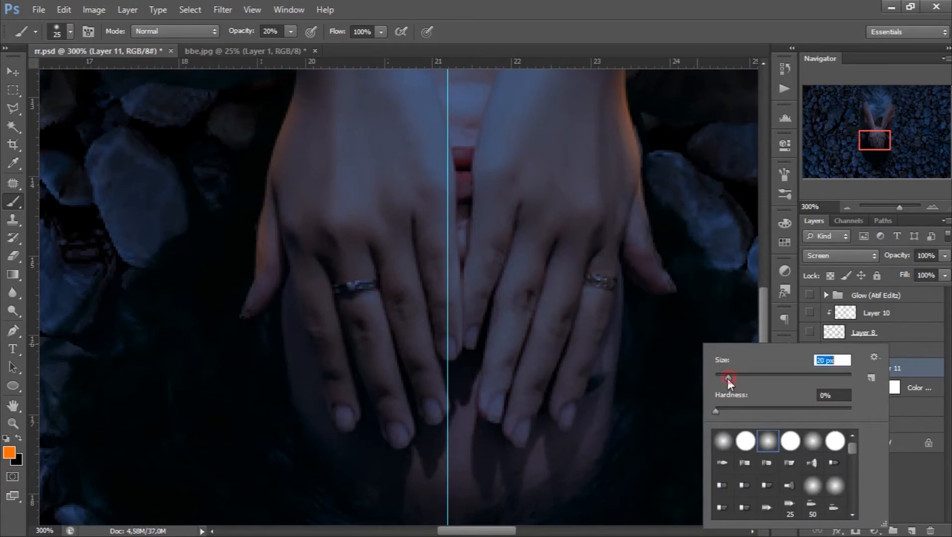
drag(585, 420, 627, 279)
- With a 9 px brush, paint orange light along the edges between the right hand's fingers and around the left hand's fingertips
right_click(680, 336)
drag(680, 343, 679, 343)
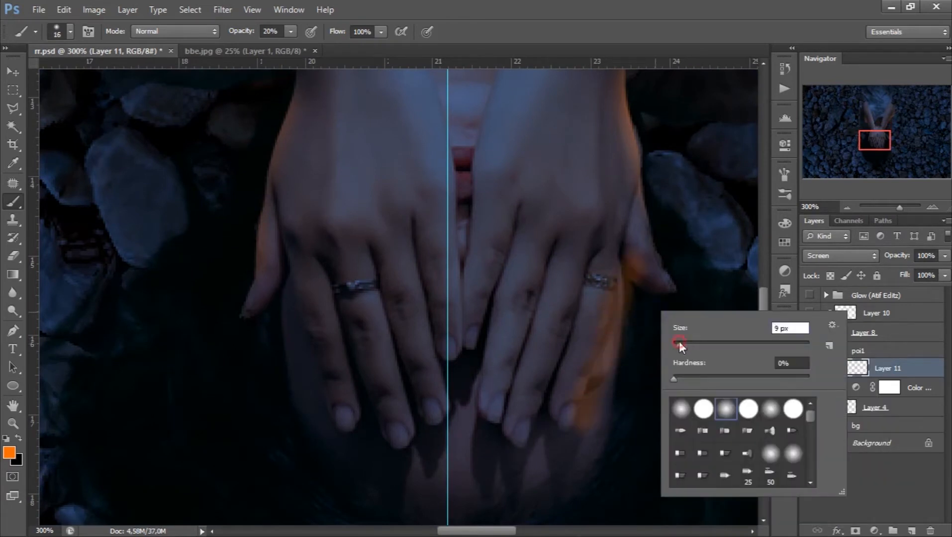
click(587, 271)
drag(579, 295, 523, 463)
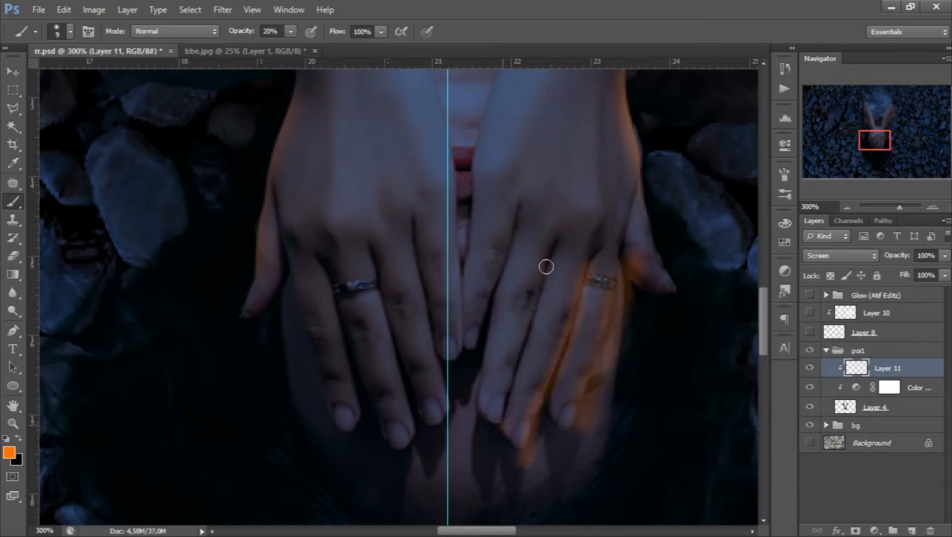
drag(562, 243, 500, 402)
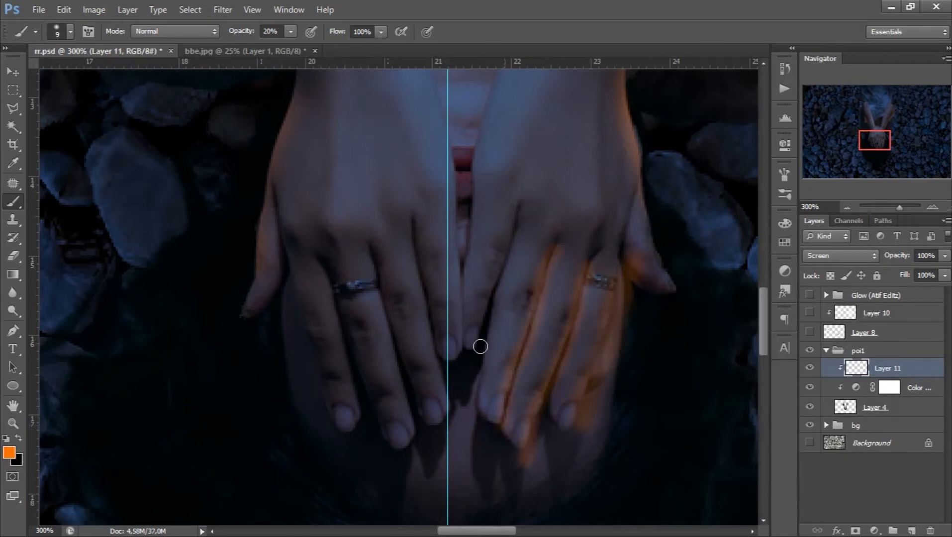
drag(480, 343, 522, 240)
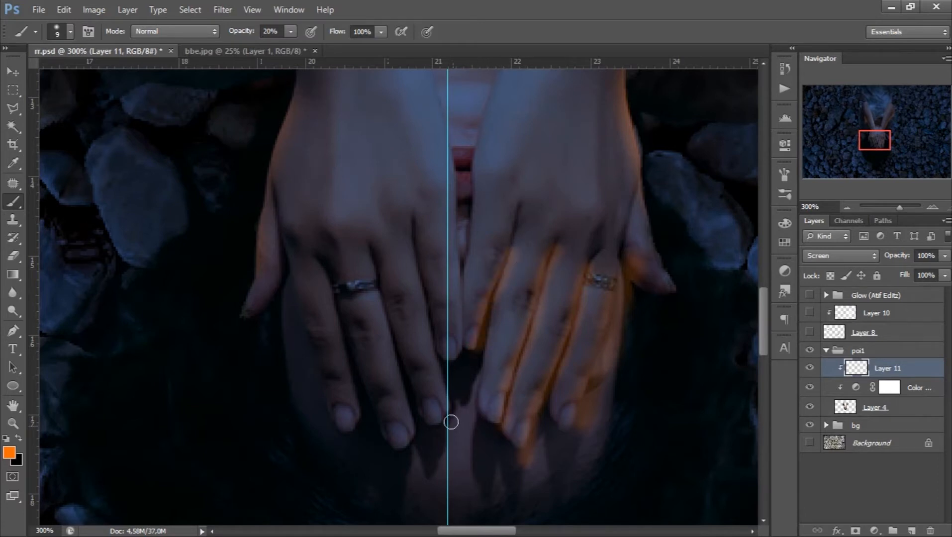
mouse_move(450, 376)
mouse_down()
mouse_move(446, 417)
mouse_move(412, 450)
mouse_up()
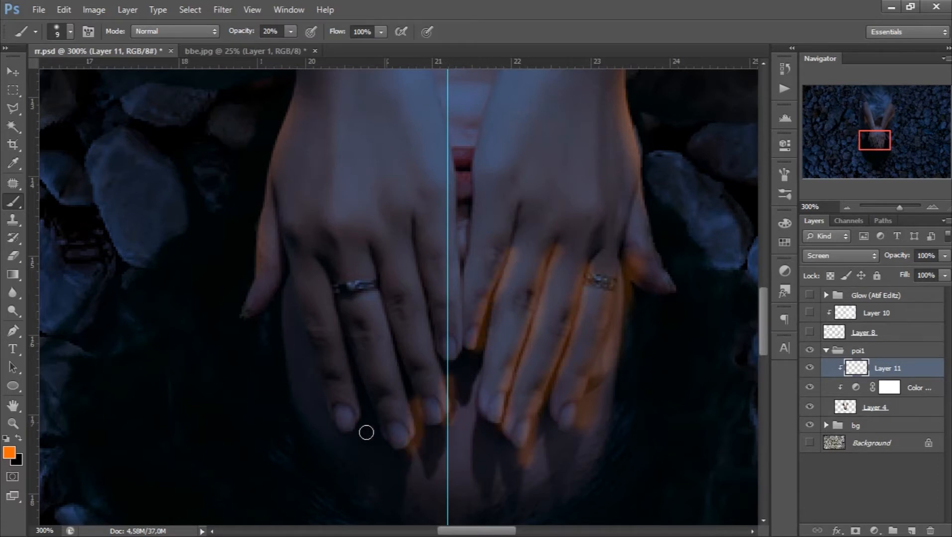
drag(365, 409, 370, 396)
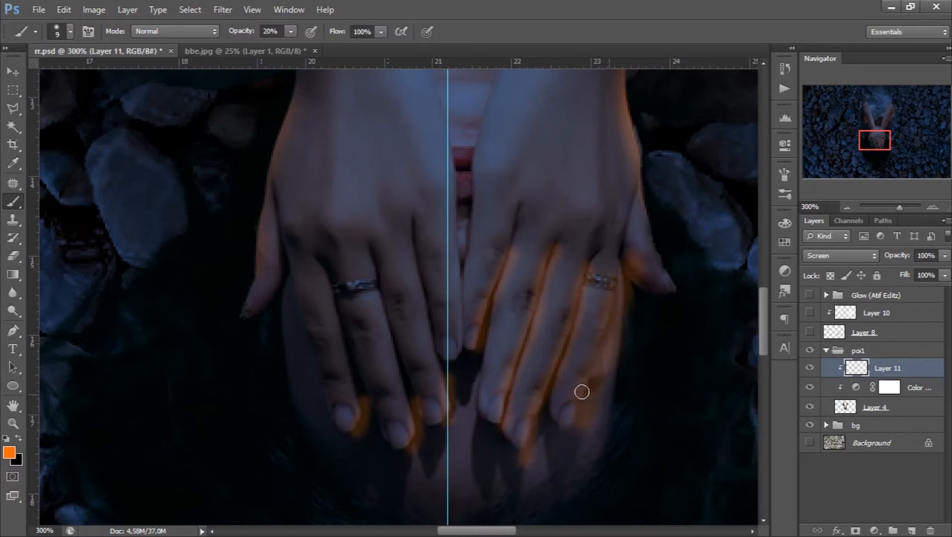
- Erase the orange spill around the right hand's fingers with a 10 px hard eraser, leaving thin rims on their outer edges
click(12, 256)
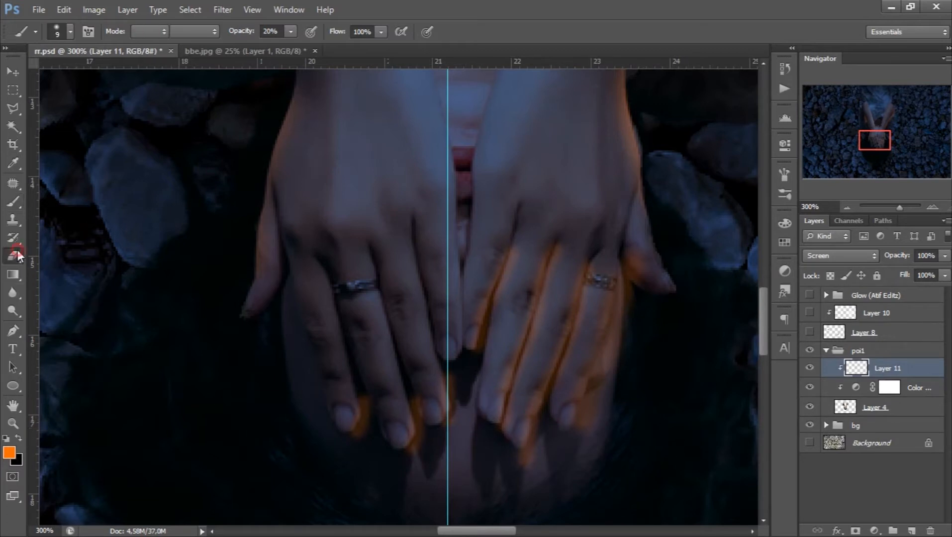
right_click(546, 283)
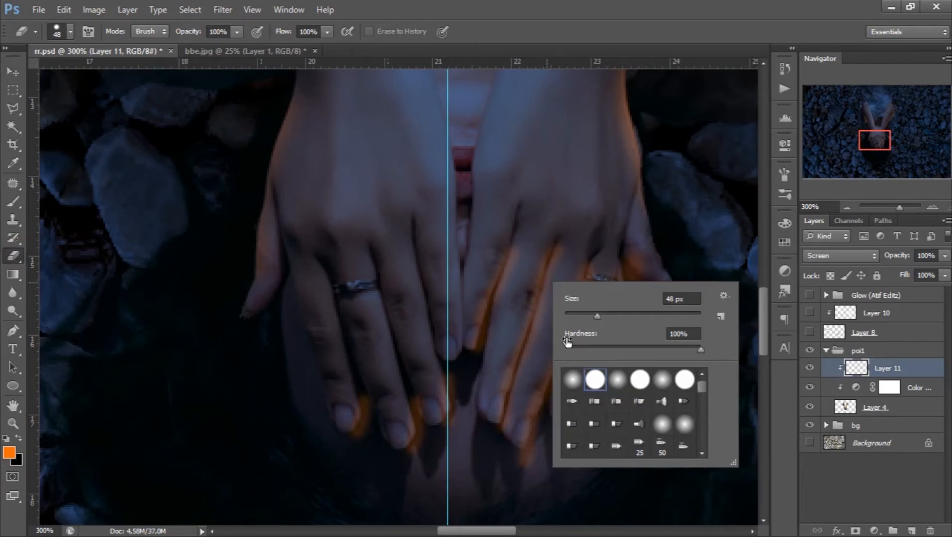
click(580, 315)
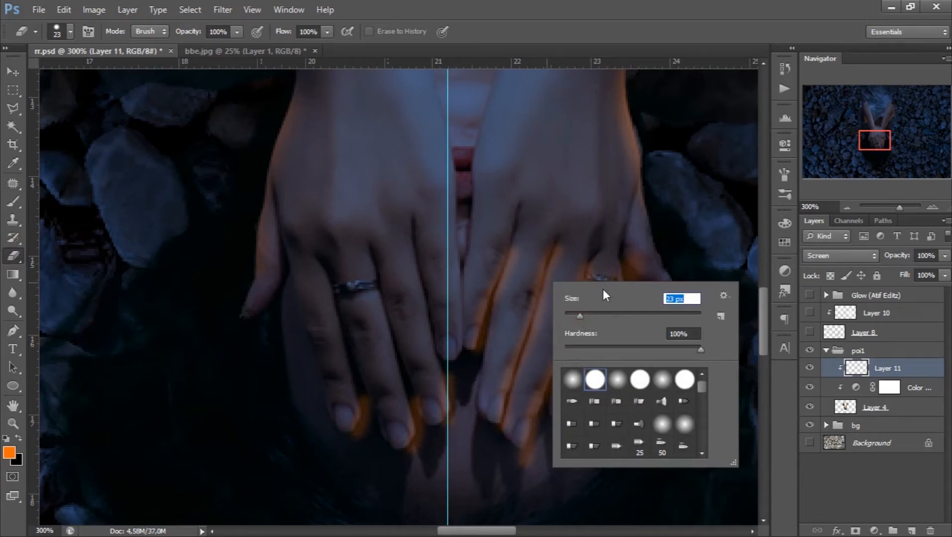
text(10)
key(Return)
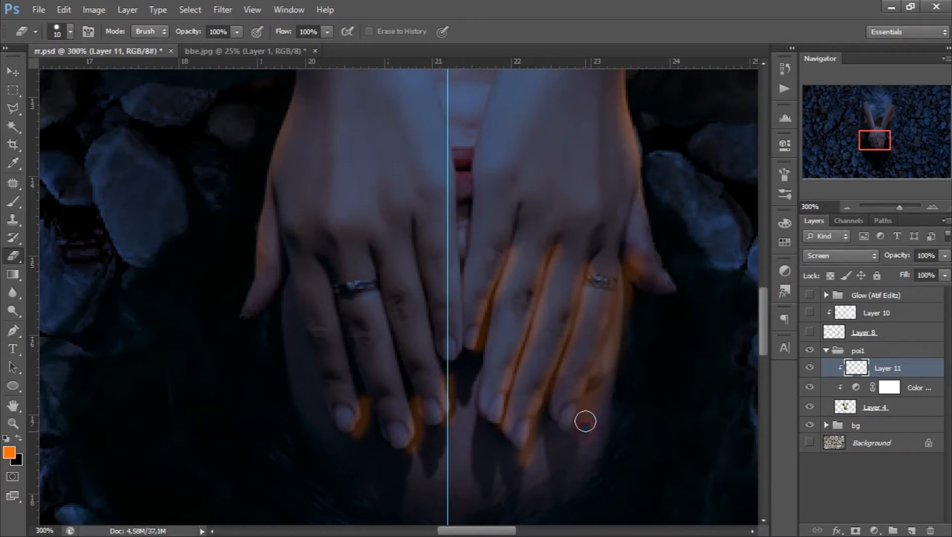
mouse_move(591, 407)
mouse_down()
mouse_move(623, 310)
mouse_move(628, 235)
mouse_move(650, 318)
mouse_up()
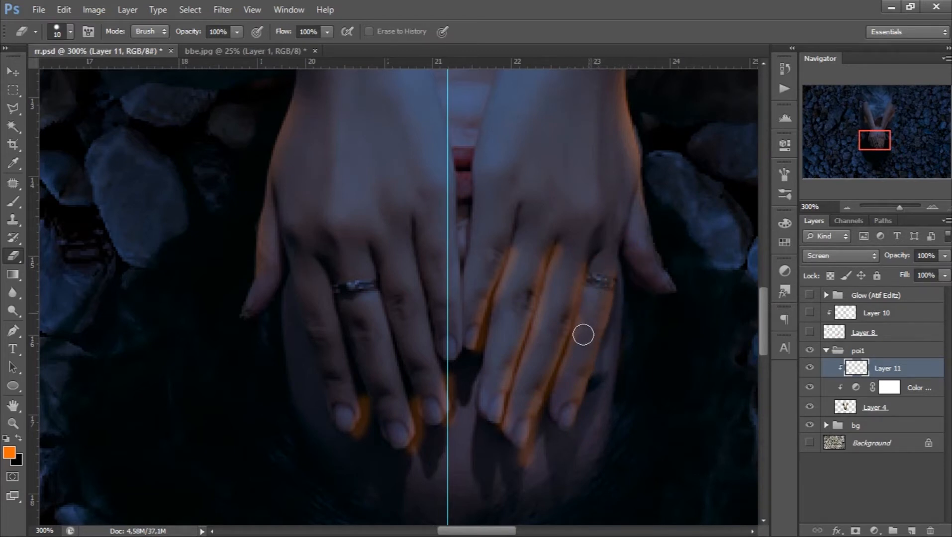
drag(552, 413, 541, 438)
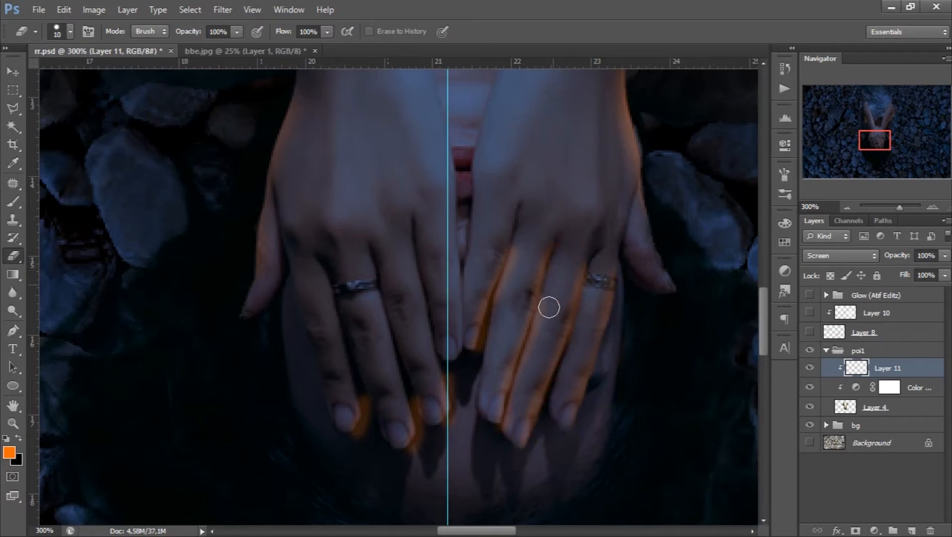
mouse_move(529, 363)
mouse_down()
mouse_move(513, 425)
mouse_move(497, 438)
mouse_up()
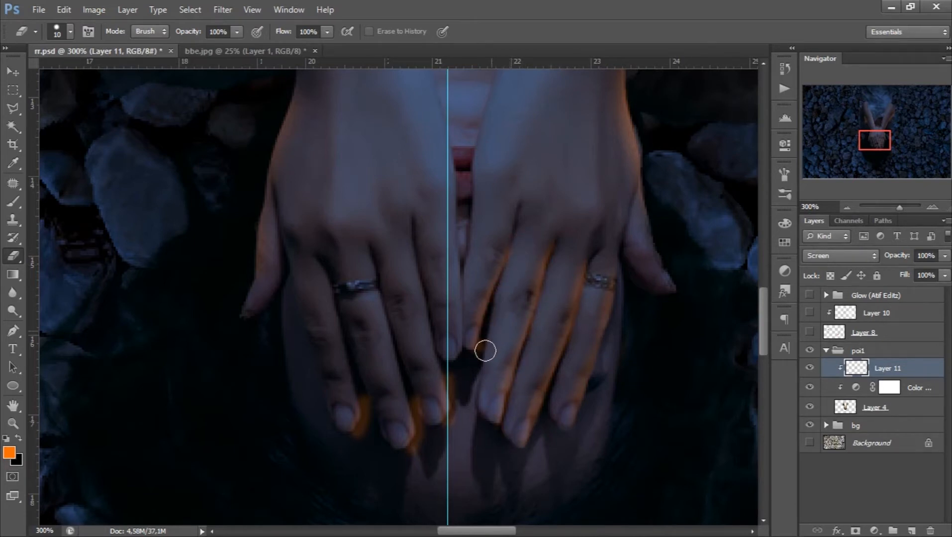
- Erase the orange paint around the left hand's fingertips
scroll(446, 385, down, 3)
mouse_move(453, 310)
mouse_down()
mouse_move(458, 340)
mouse_move(437, 365)
mouse_up()
drag(419, 328, 426, 371)
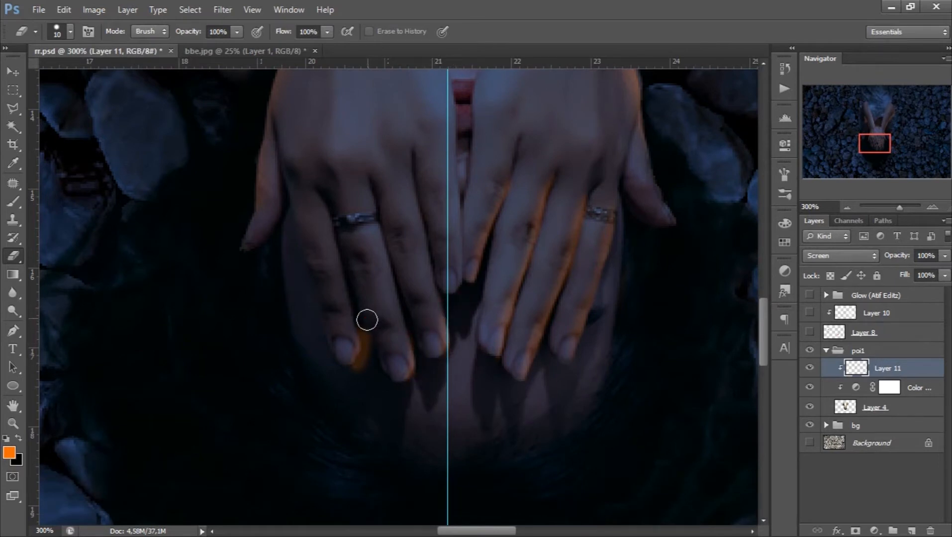
drag(367, 319, 360, 371)
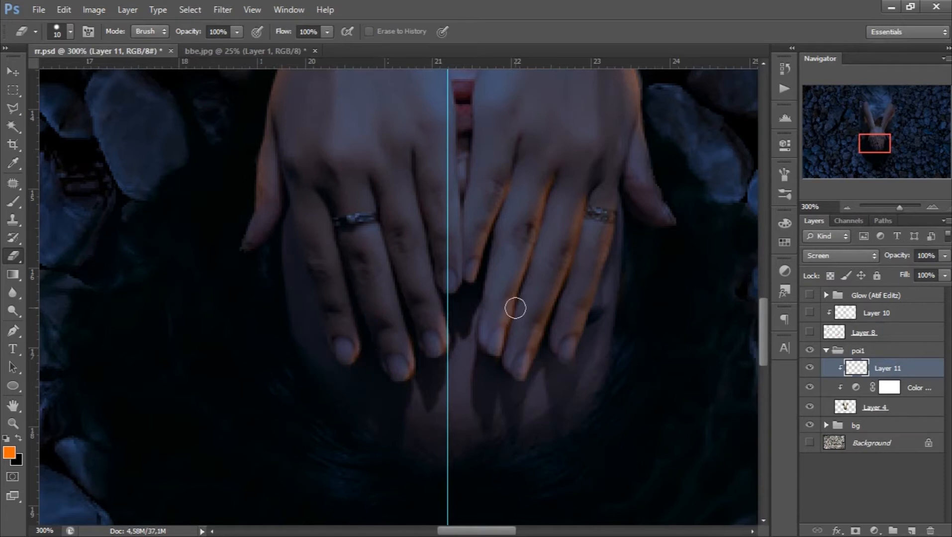
- Enlarge the eraser to 28 px and erase the orange spill beside the right elbow and forearm
scroll(684, 304, up, 5)
drag(862, 144, 877, 123)
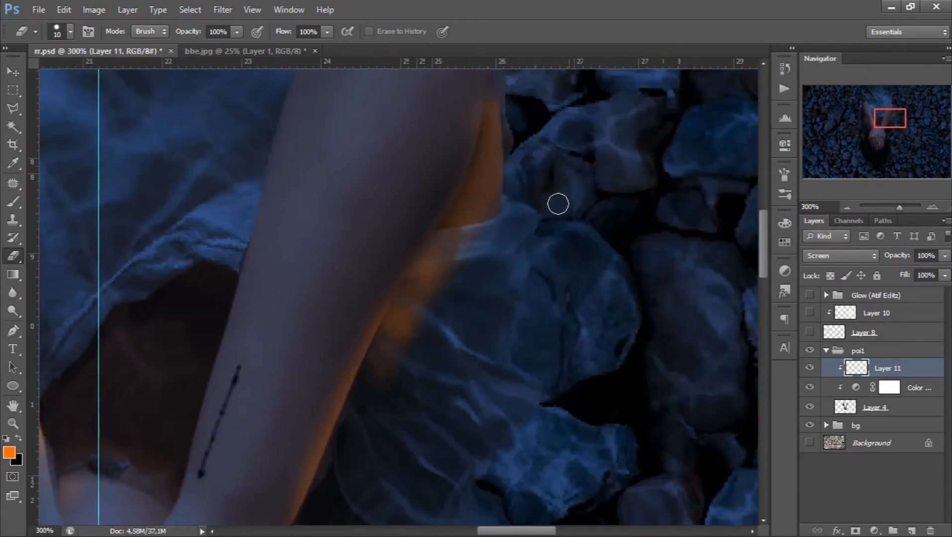
right_click(558, 204)
drag(564, 228, 572, 228)
mouse_move(517, 130)
mouse_down()
mouse_move(493, 225)
mouse_move(420, 347)
mouse_move(389, 434)
mouse_up()
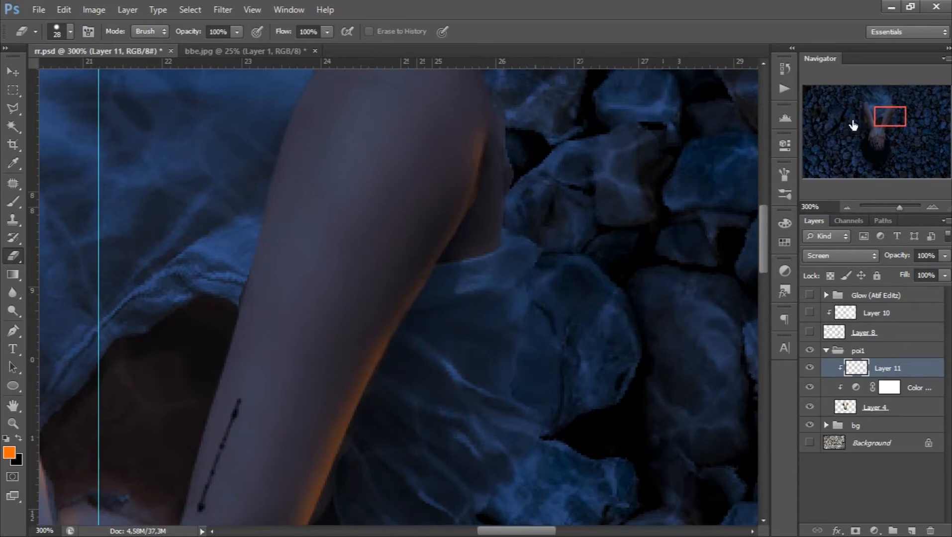
- Erase the orange spill outside the left forearm, keeping only the thin rim on the skin
drag(887, 116, 871, 116)
scroll(142, 255, down, 2)
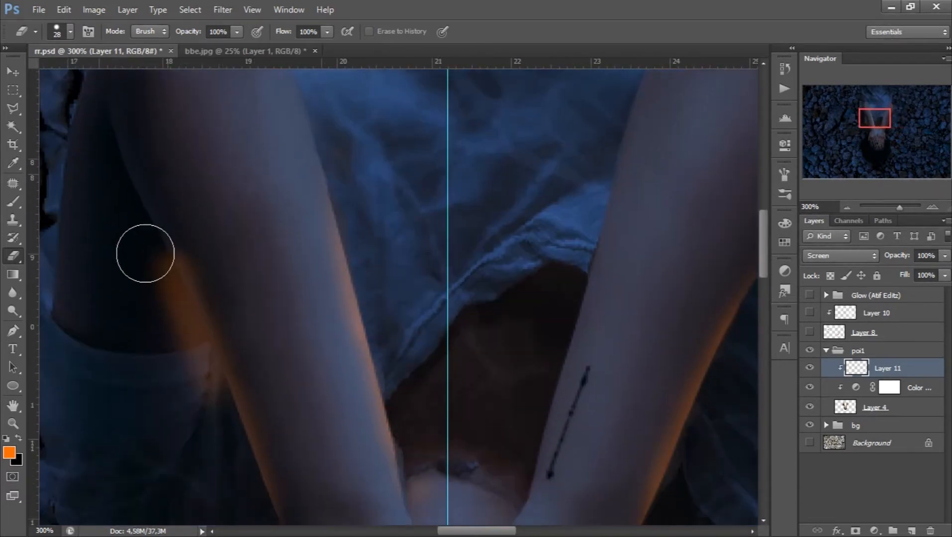
drag(144, 235, 196, 361)
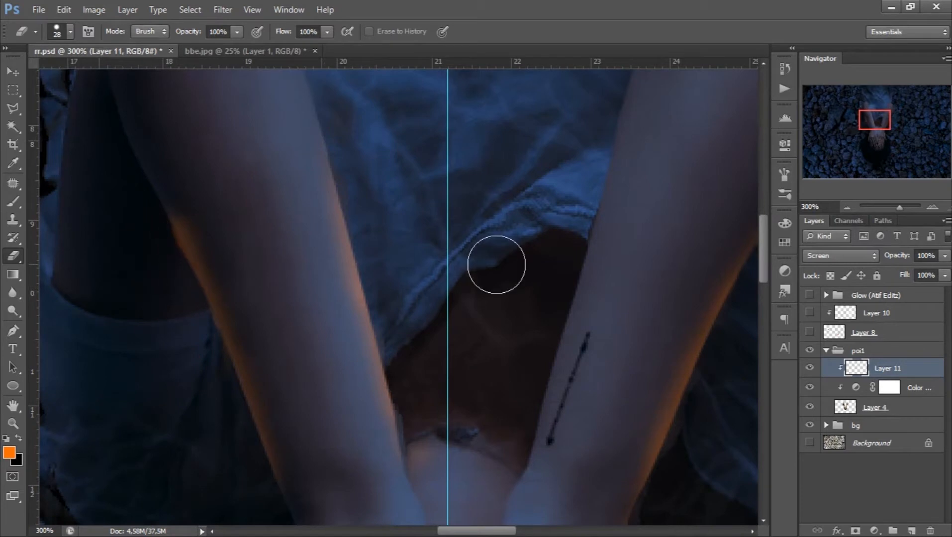
- Paint orange rim light with the 9 px brush along the outer edges of the right upper arm and elbow
drag(874, 122, 891, 111)
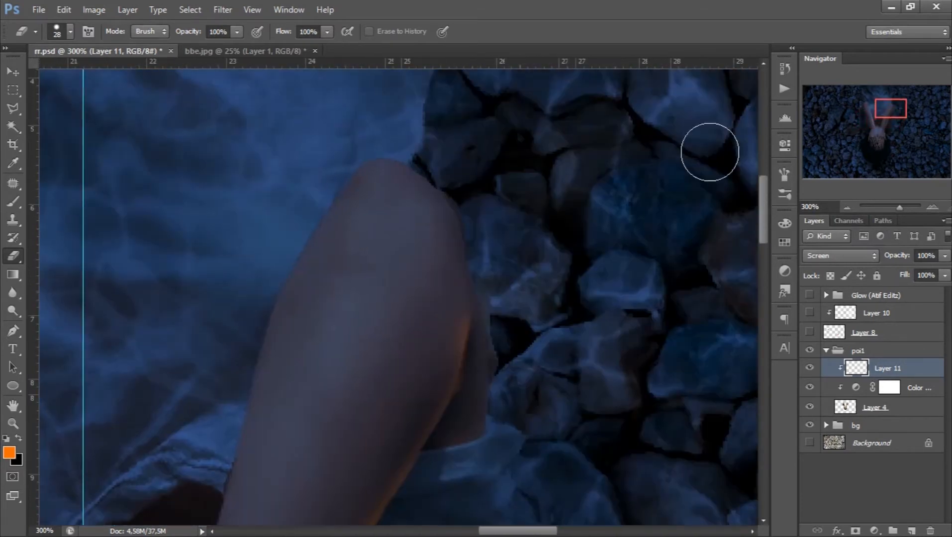
click(13, 201)
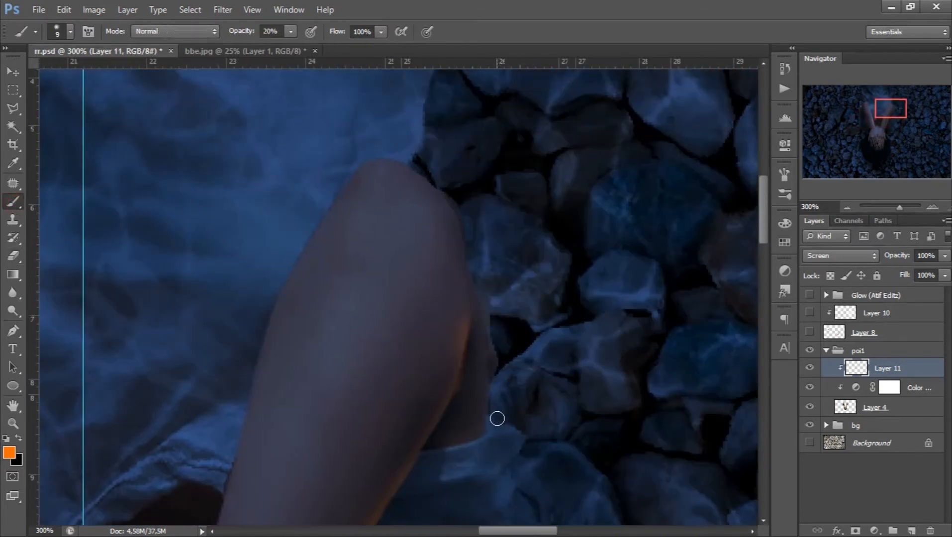
drag(493, 417, 488, 321)
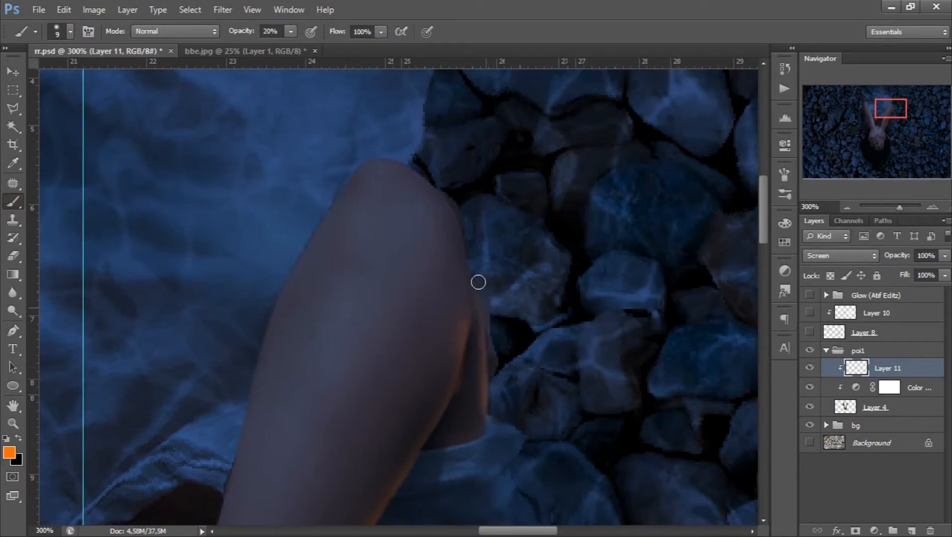
drag(461, 228, 437, 184)
drag(465, 228, 429, 166)
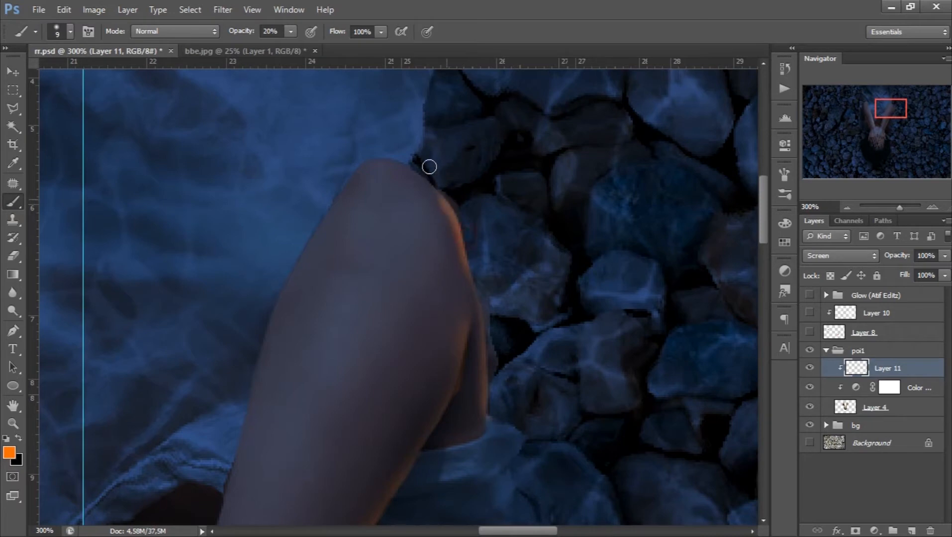
- Paint orange rim light along the outer edge of the left upper arm and elbow
drag(874, 109, 853, 109)
scroll(129, 350, down, 2)
mouse_move(157, 431)
mouse_down()
mouse_move(196, 240)
mouse_move(247, 129)
mouse_move(285, 102)
mouse_move(237, 147)
mouse_move(174, 283)
mouse_up()
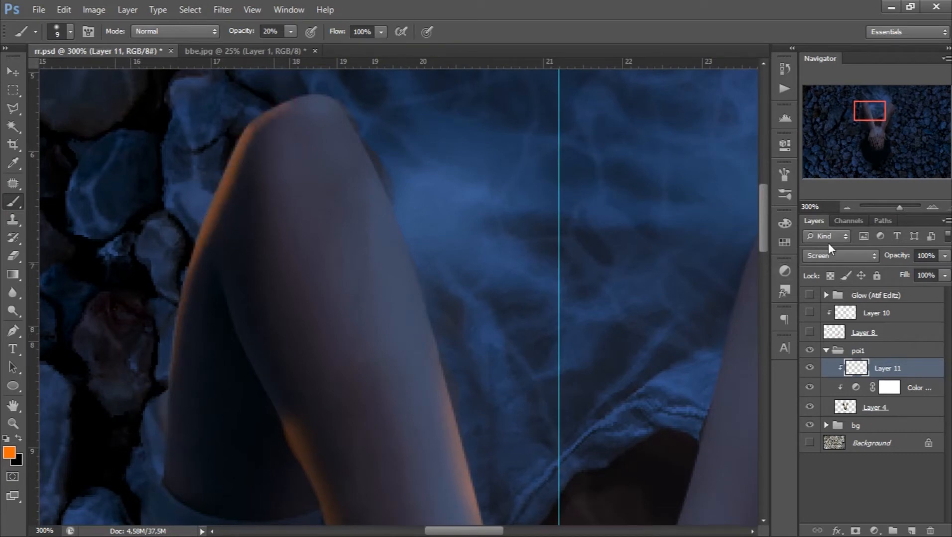
click(847, 207)
click(847, 207)
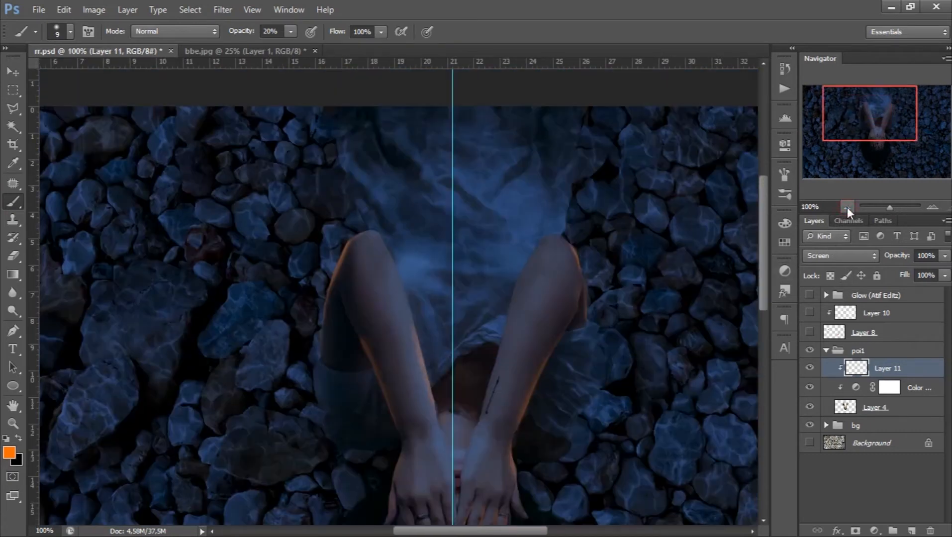
click(847, 207)
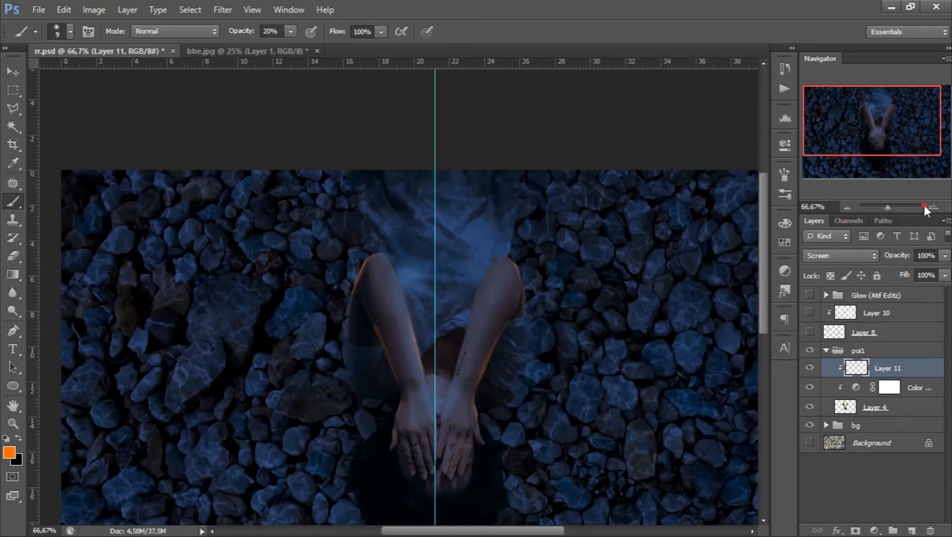
- Erase the excess orange along the outer edge of the left forearm near the crook of the elbow with the 28 px eraser
click(924, 206)
click(915, 208)
drag(915, 207, 902, 207)
scroll(268, 324, down, 3)
right_click(274, 298)
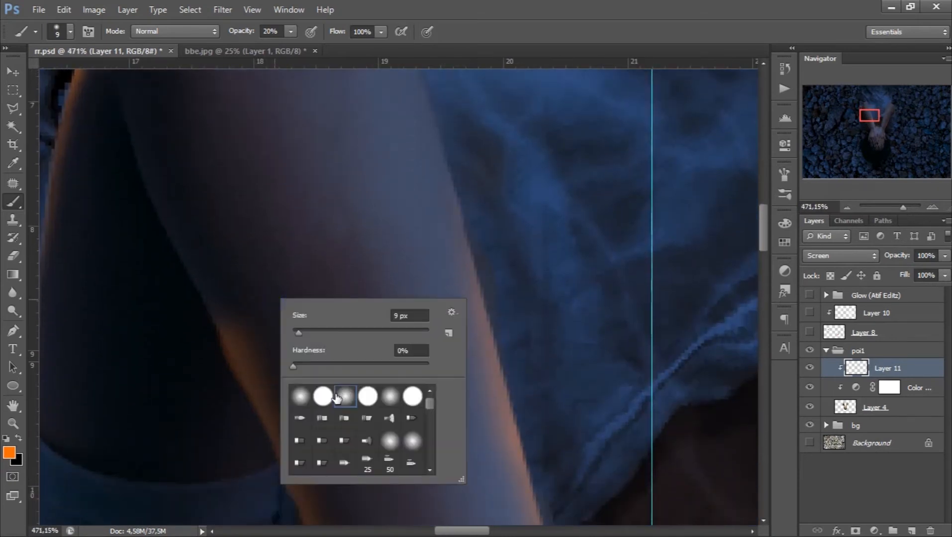
click(13, 256)
right_click(313, 300)
click(374, 396)
drag(263, 316, 334, 444)
scroll(298, 371, down, 1)
scroll(298, 371, down, 2)
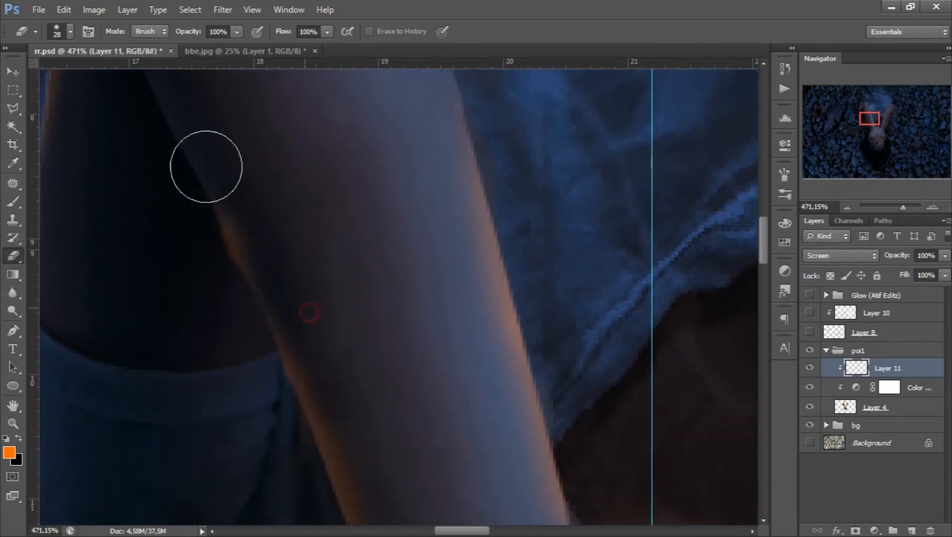
- Collapse the poi1 group, expand the bg group and select its Background copy 2 layer
click(846, 207)
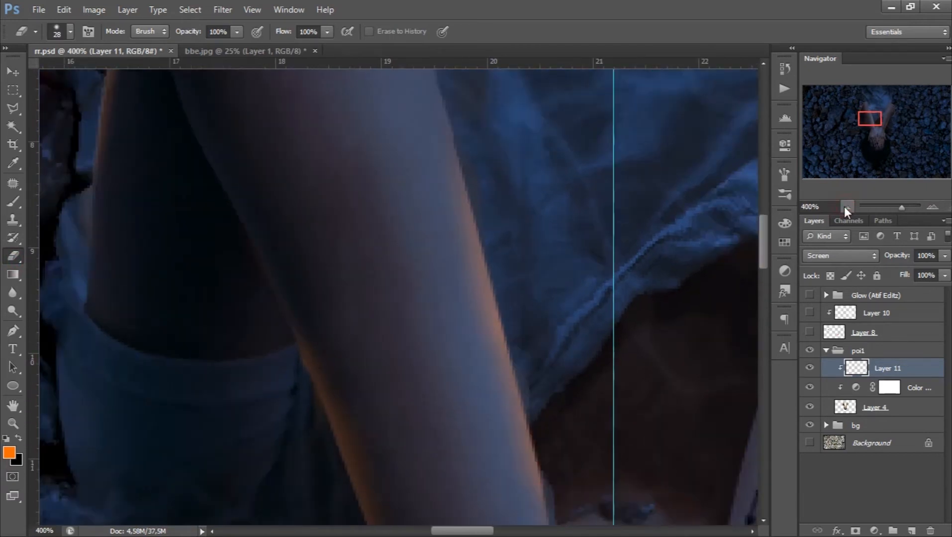
click(845, 207)
click(846, 206)
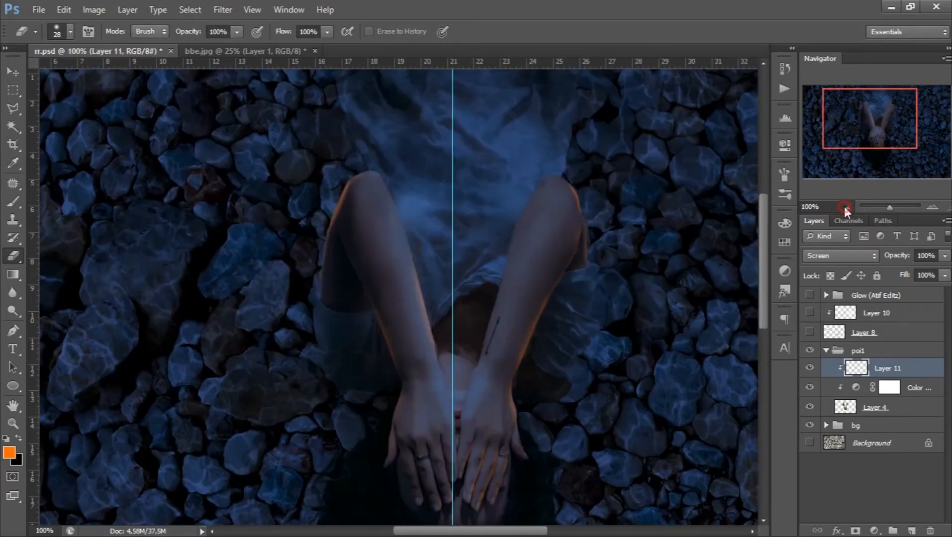
click(846, 207)
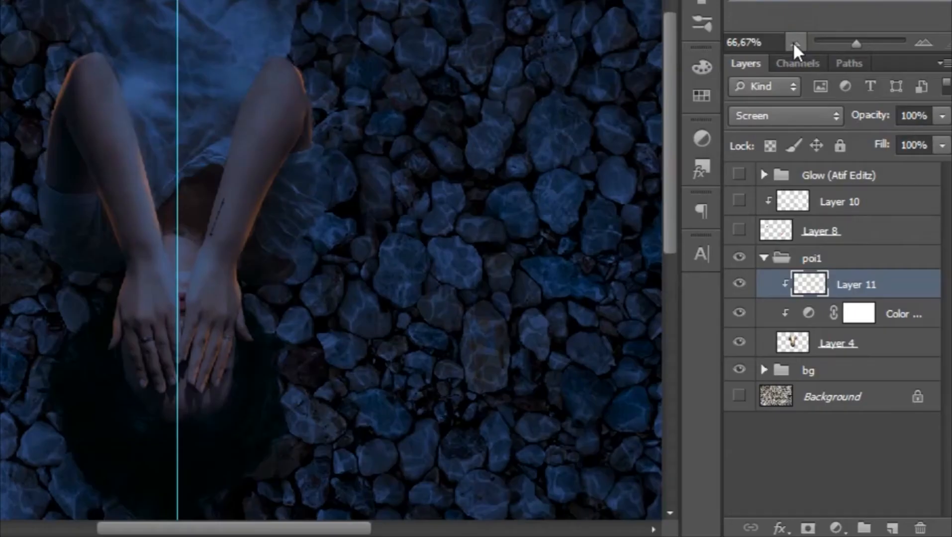
click(764, 258)
click(764, 282)
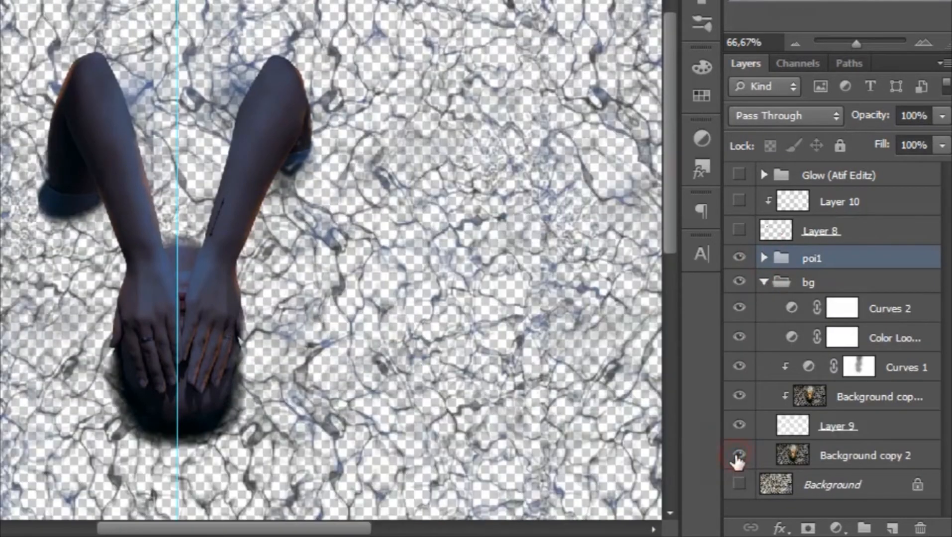
click(738, 455)
click(794, 457)
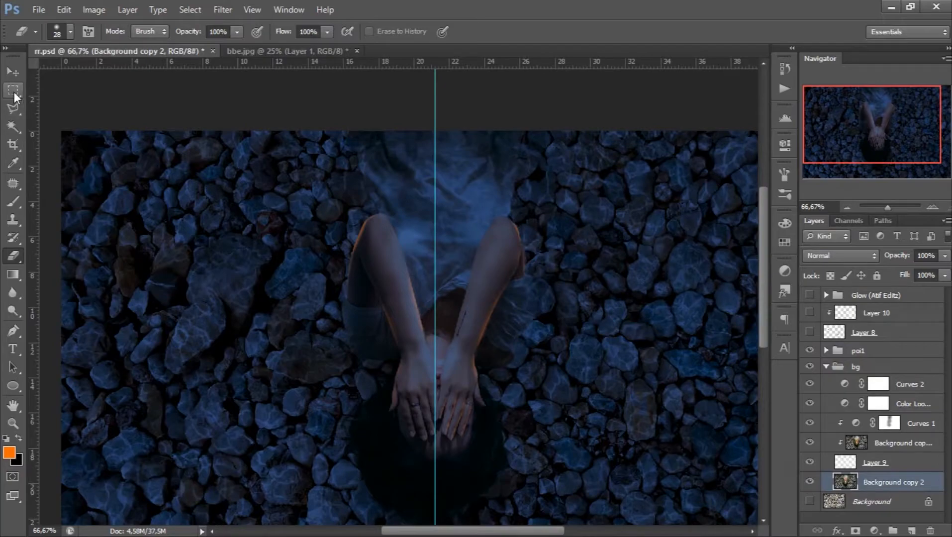
- Make a tall elliptical selection around the woman's head, hair and hands
right_click(14, 94)
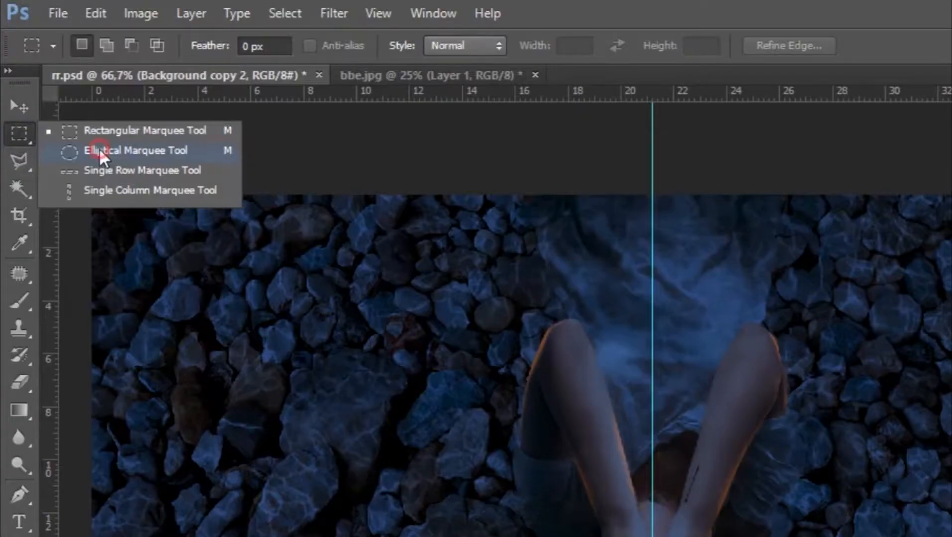
click(70, 101)
scroll(349, 309, down, 2)
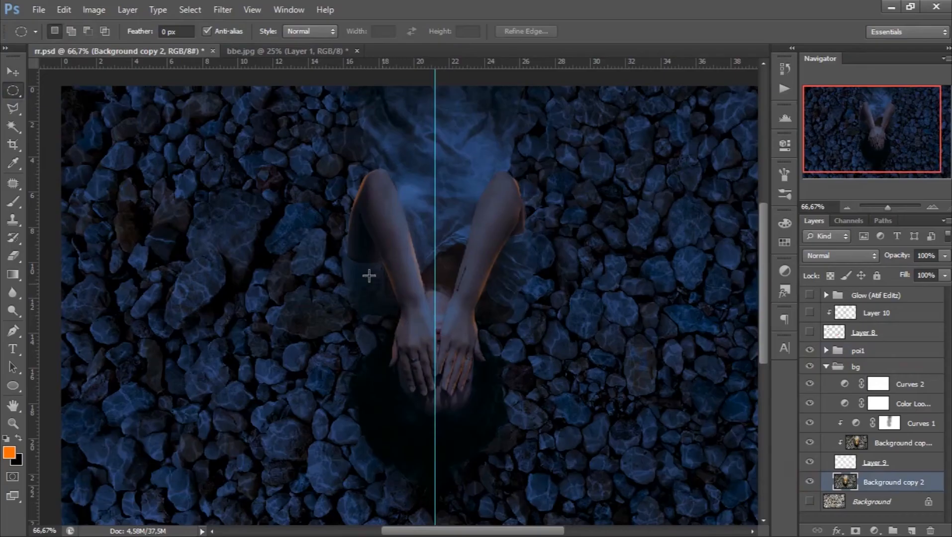
drag(355, 249, 517, 490)
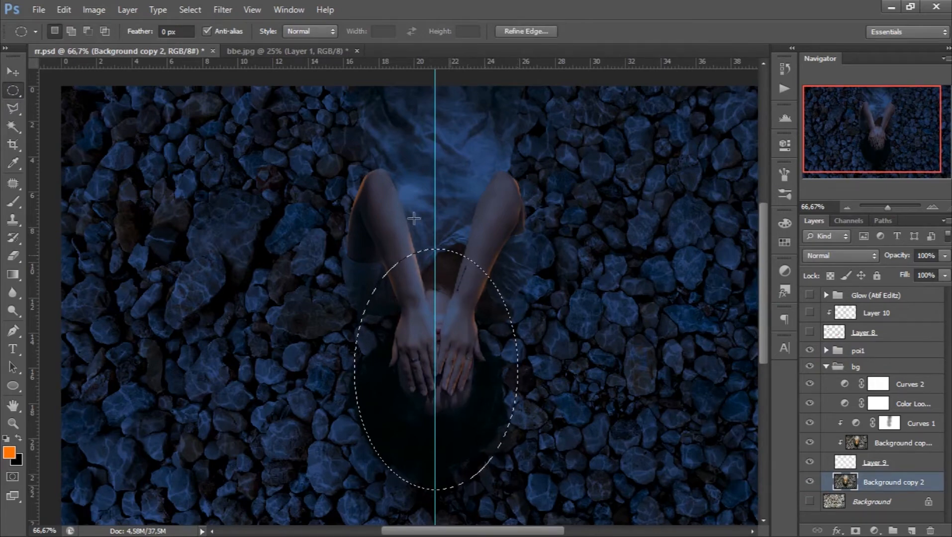
- Apply the ZigZag distortion to the selected head area with amount 39, ridges 7 and Pond Ripples style
click(225, 10)
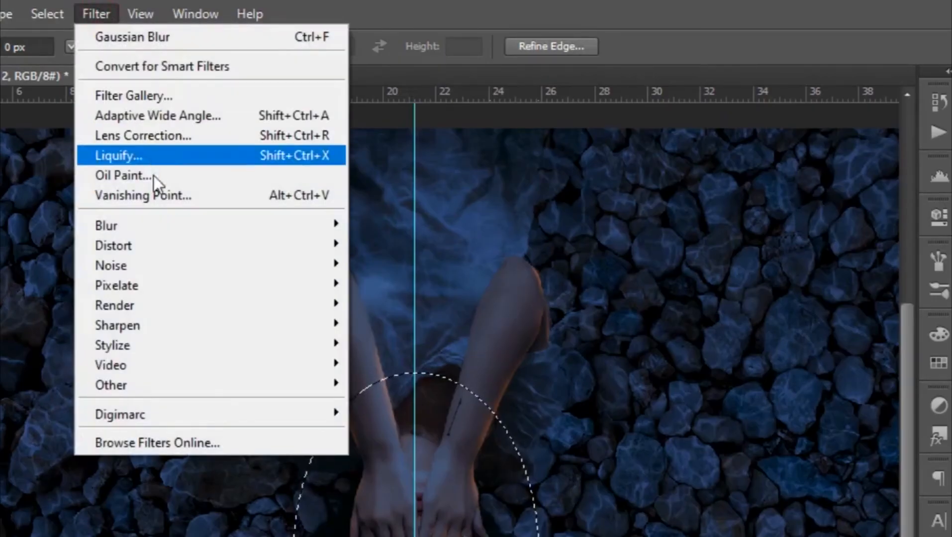
mouse_move(258, 147)
mouse_move(209, 246)
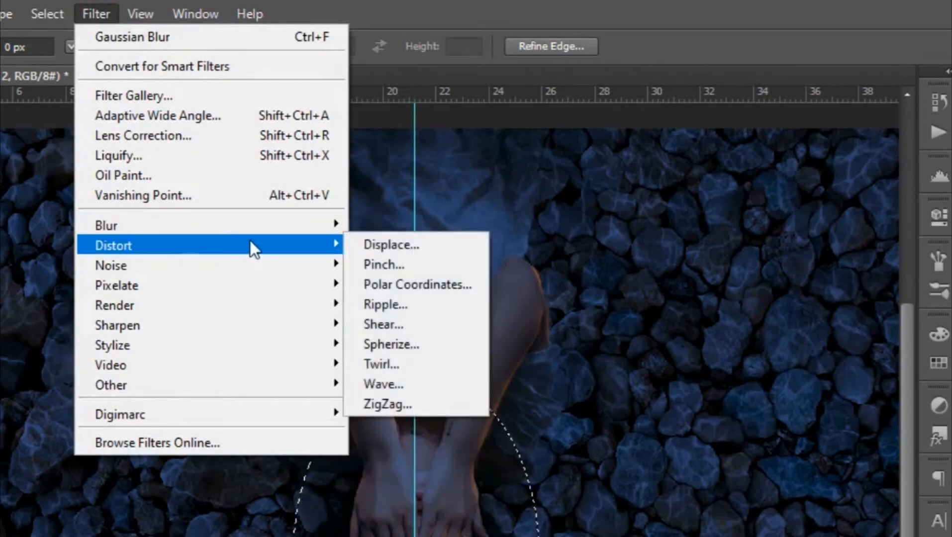
click(389, 405)
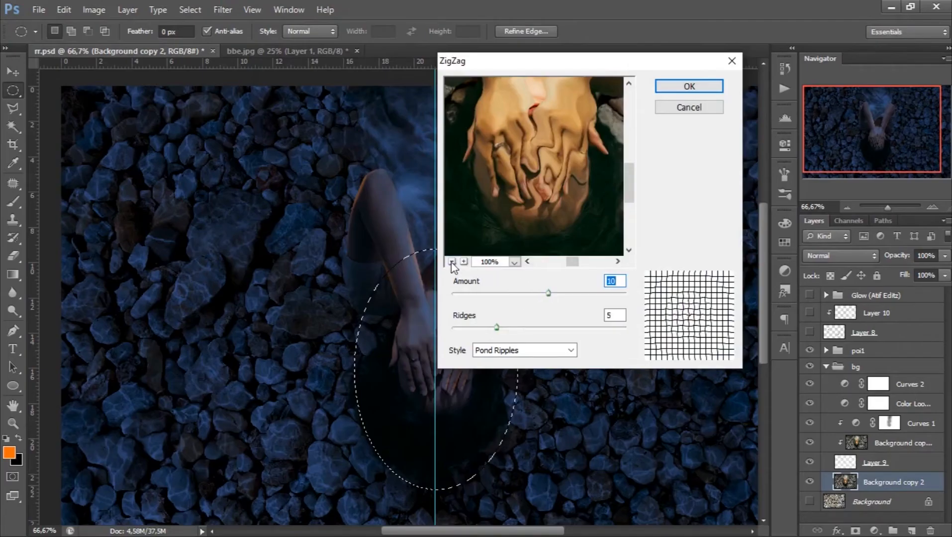
click(452, 262)
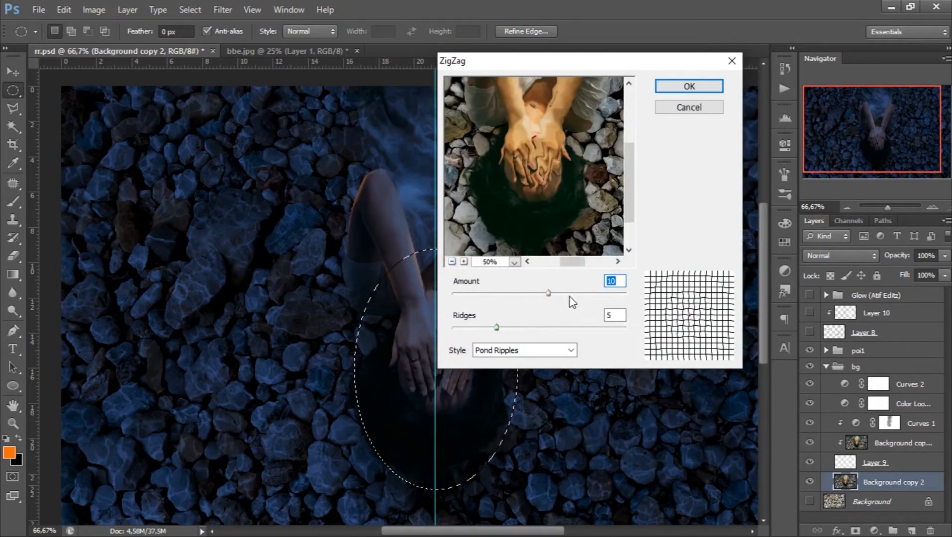
drag(569, 294, 581, 293)
scroll(501, 328, down, 3)
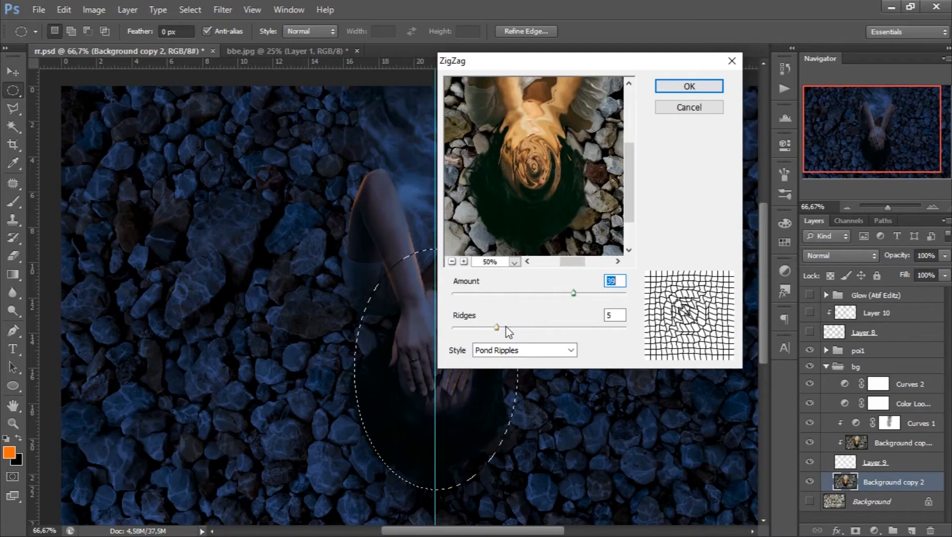
click(506, 328)
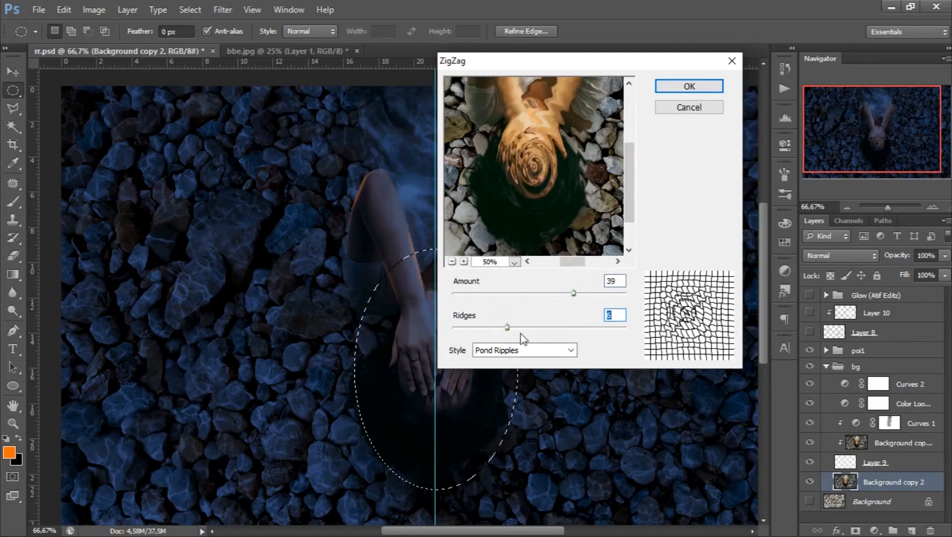
drag(512, 328, 514, 332)
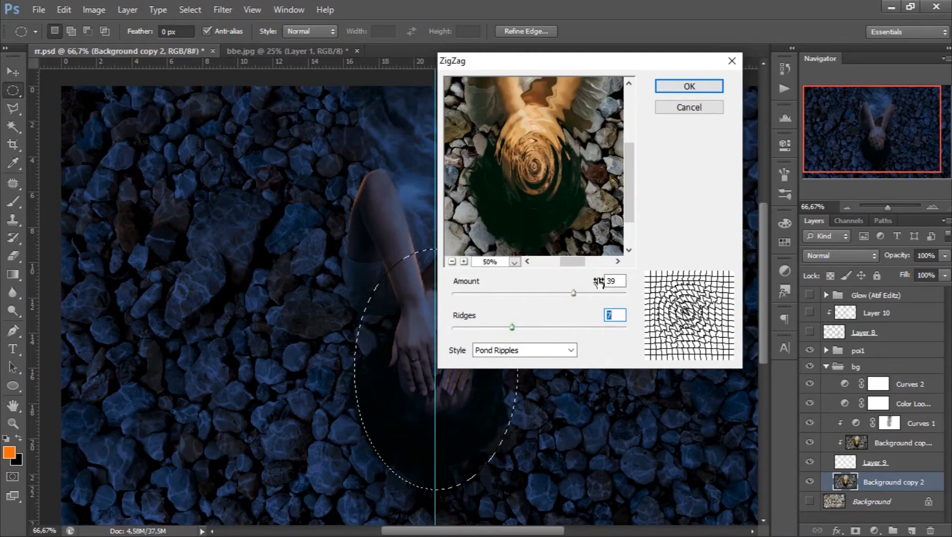
click(678, 85)
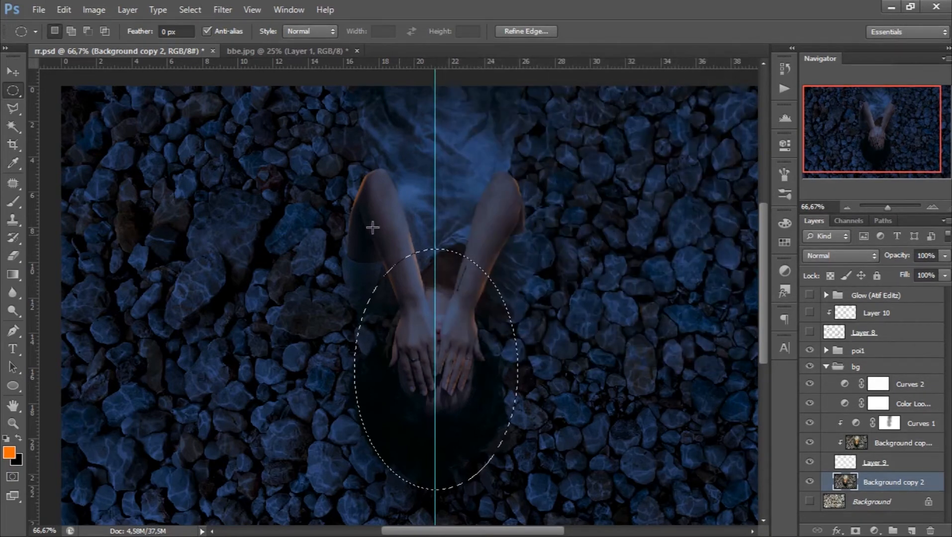
- Repeat the ZigZag ripples in an elliptical selection around the left arm and in another around the right elbow
drag(308, 188, 405, 313)
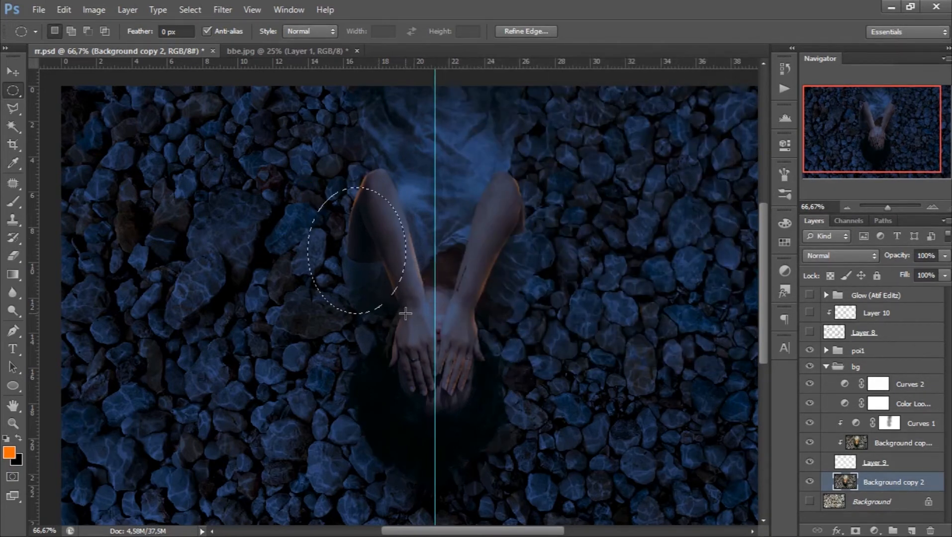
key(ctrl+f)
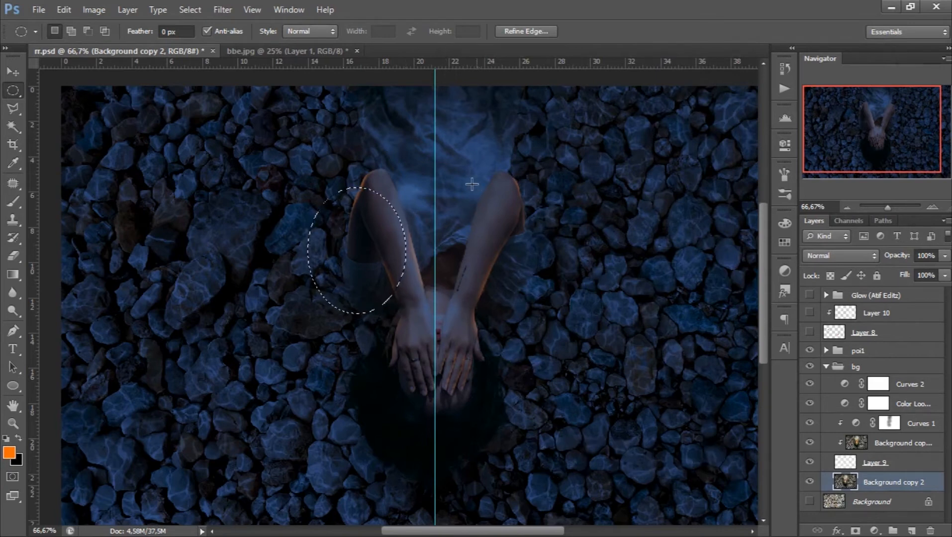
drag(472, 183, 557, 299)
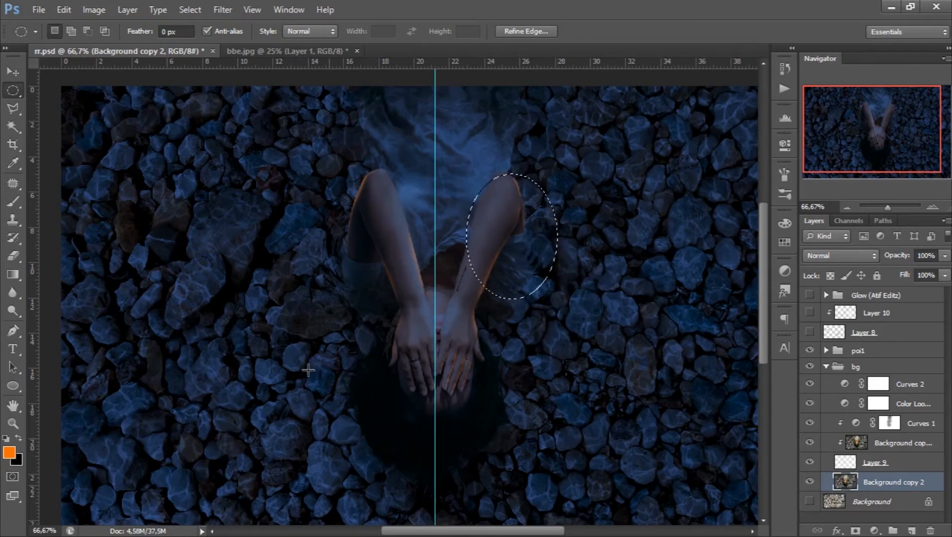
- Add two ZigZag ripple patches to the stones left of the woman's head and arm, using elliptical selections
drag(204, 294, 328, 404)
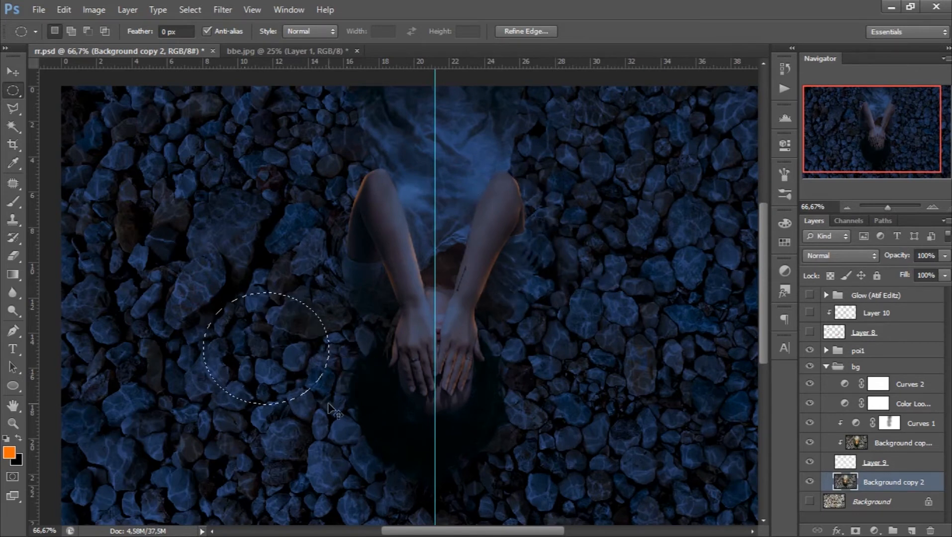
drag(234, 228, 309, 298)
key(ctrl+f)
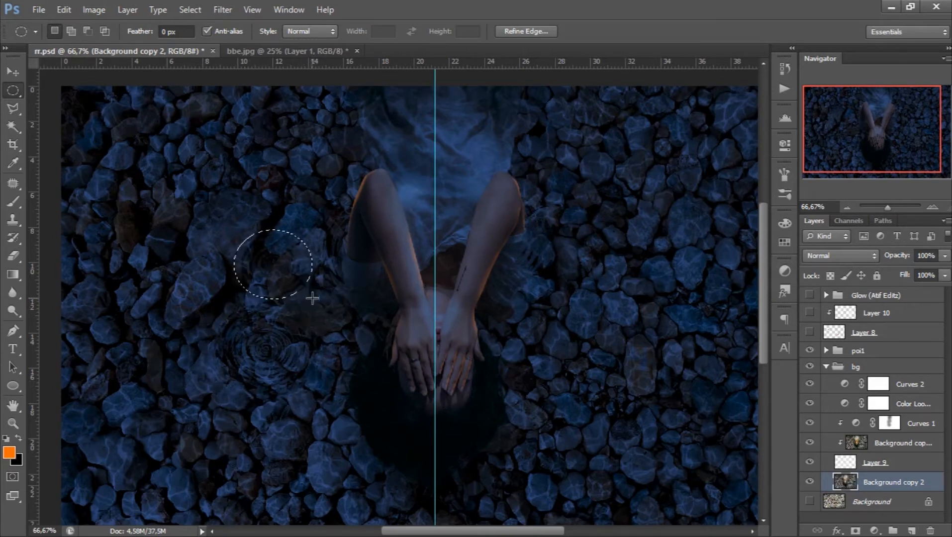
- Add ZigZag ripples to two areas of stones right of the head, and select a circular area on the dress above the left elbow
drag(559, 301, 655, 402)
key(ctrl+f)
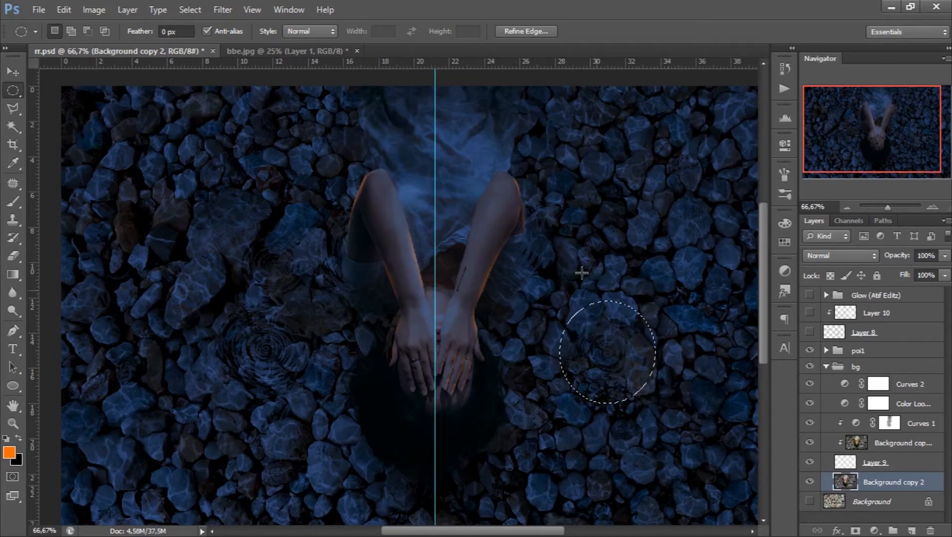
drag(609, 294, 657, 317)
drag(330, 95, 431, 192)
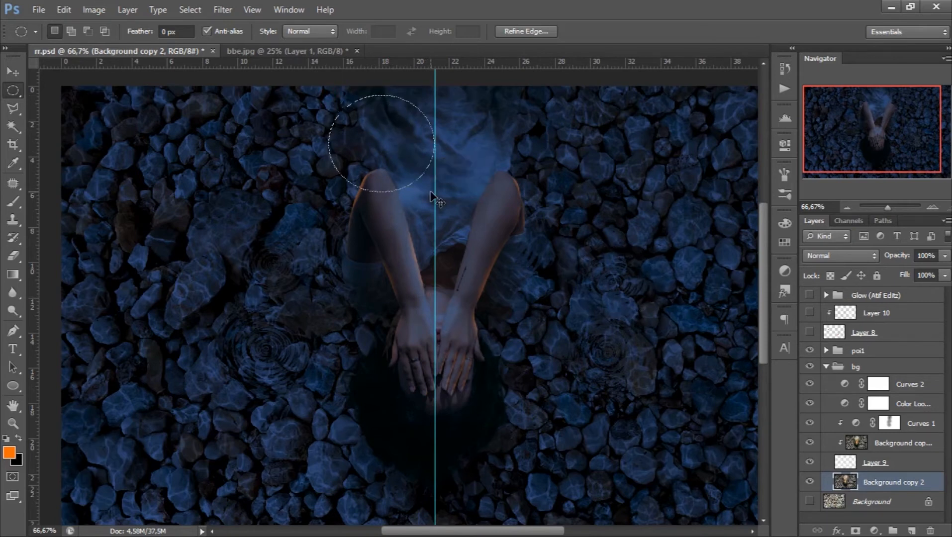
key(ctrl+g)
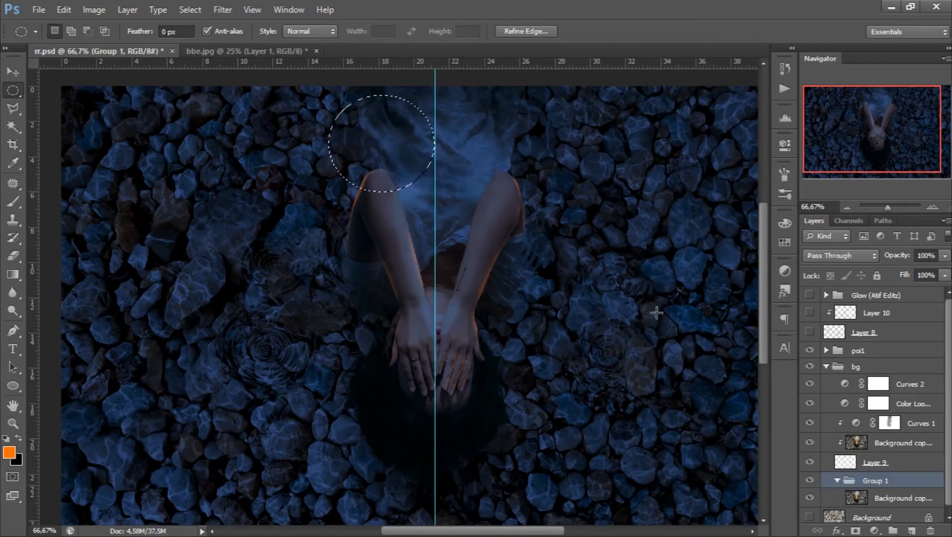
scroll(846, 505, down, 1)
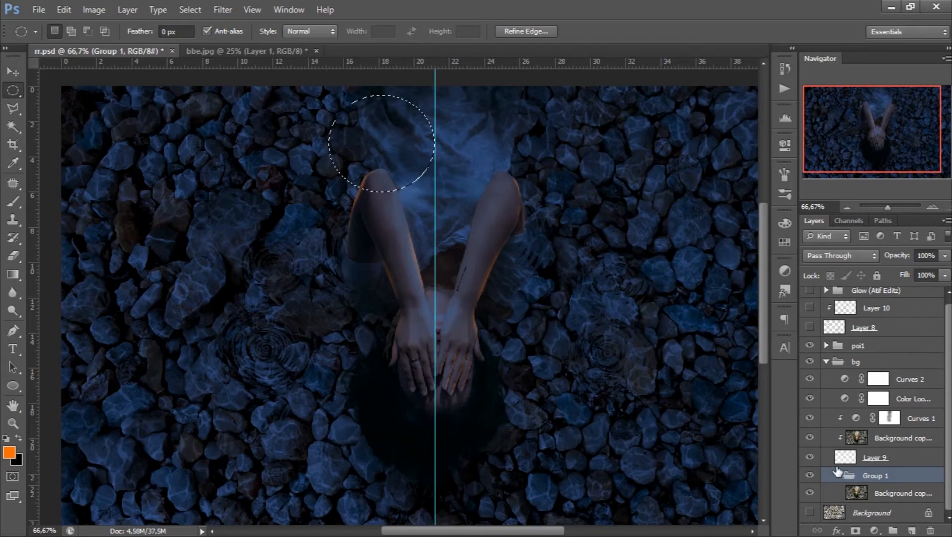
click(851, 499)
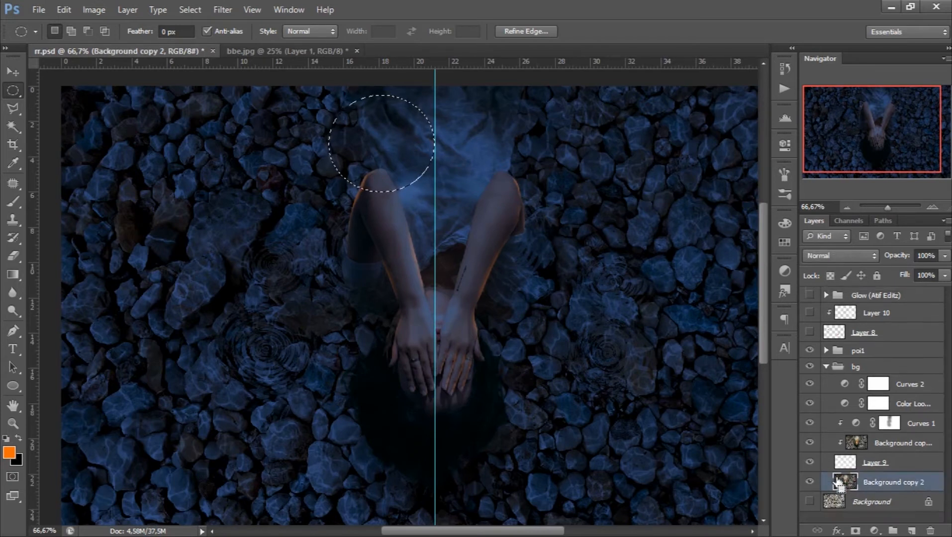
- Repeat the ZigZag ripples on the selected dress area and on a small ellipse around the tip of the left elbow
key(ctrl+f)
drag(324, 153, 377, 197)
key(ctrl+f)
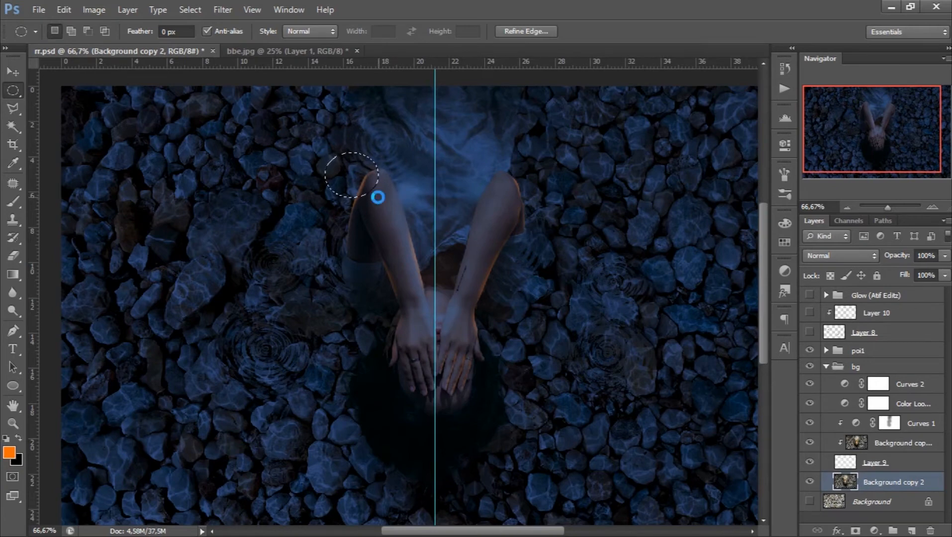
- Add a ZigZag ripple patch at the lower left edge of the hair and clear the selection
scroll(336, 363, down, 2)
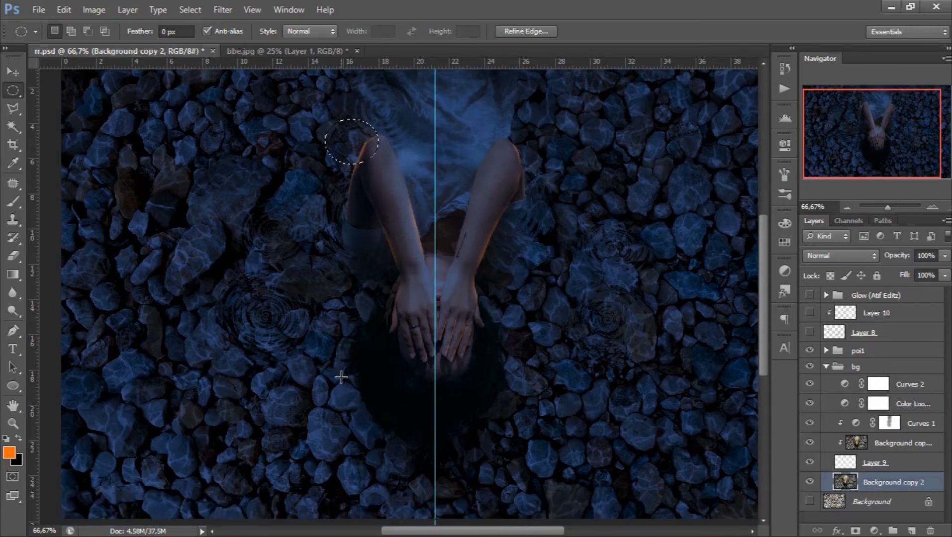
drag(320, 372, 410, 461)
key(ctrl+f)
key(ctrl+d)
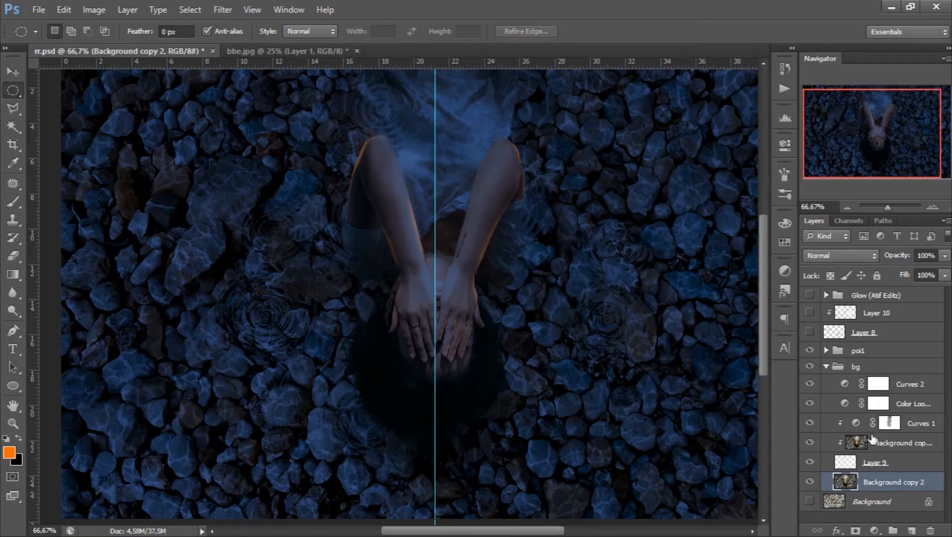
- Collapse the bg group and select the hidden Glow group above the other layers
scroll(866, 437, up, 3)
scroll(864, 435, down, 2)
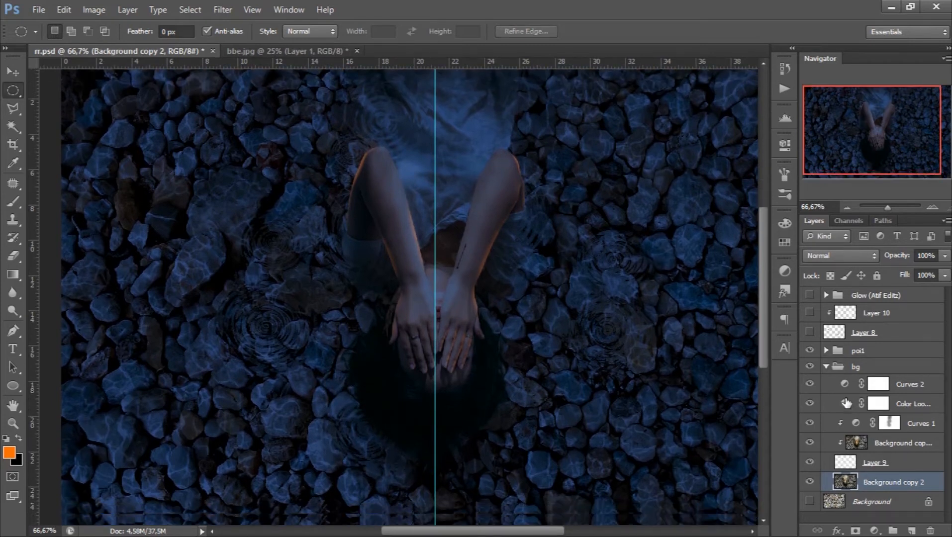
click(827, 367)
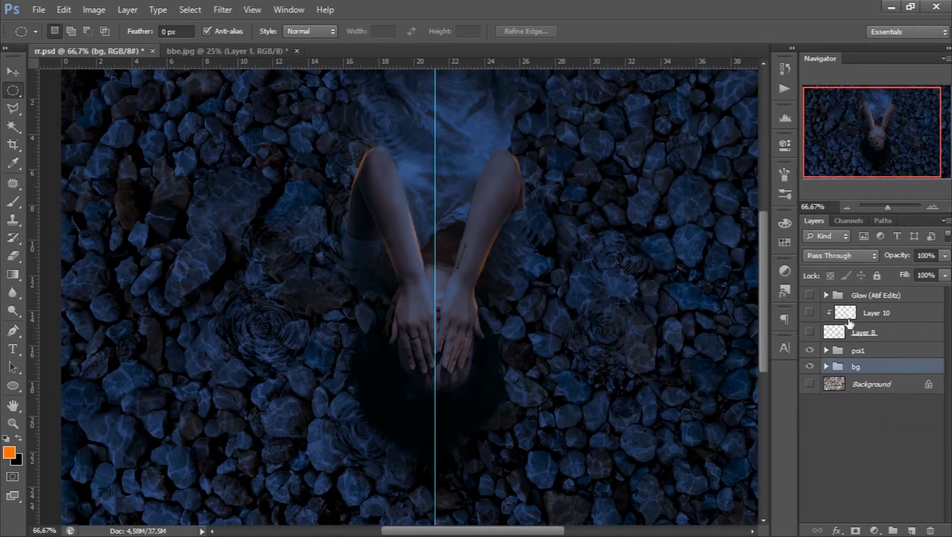
click(843, 297)
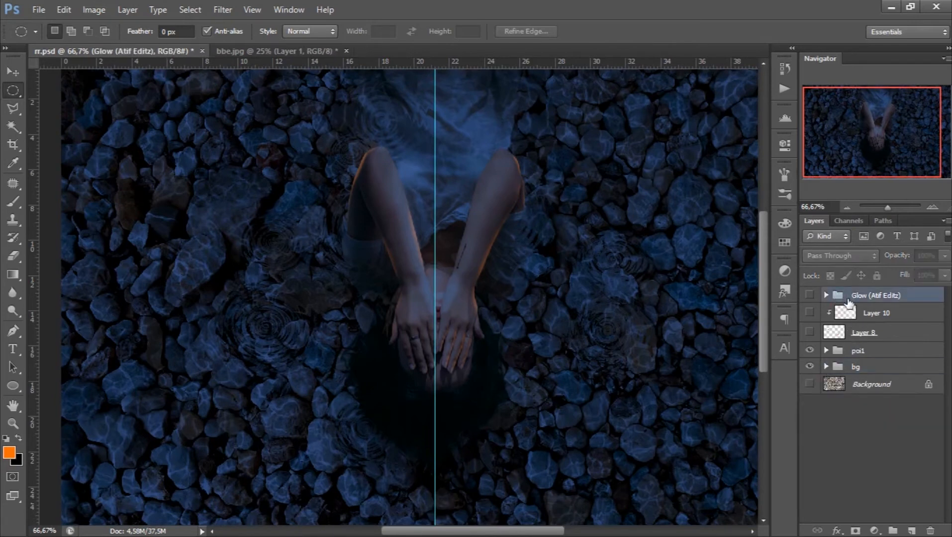
- On a new top layer, paint orange arcs over the two stone ripples left of the arms with a soft 21 px brush
click(912, 532)
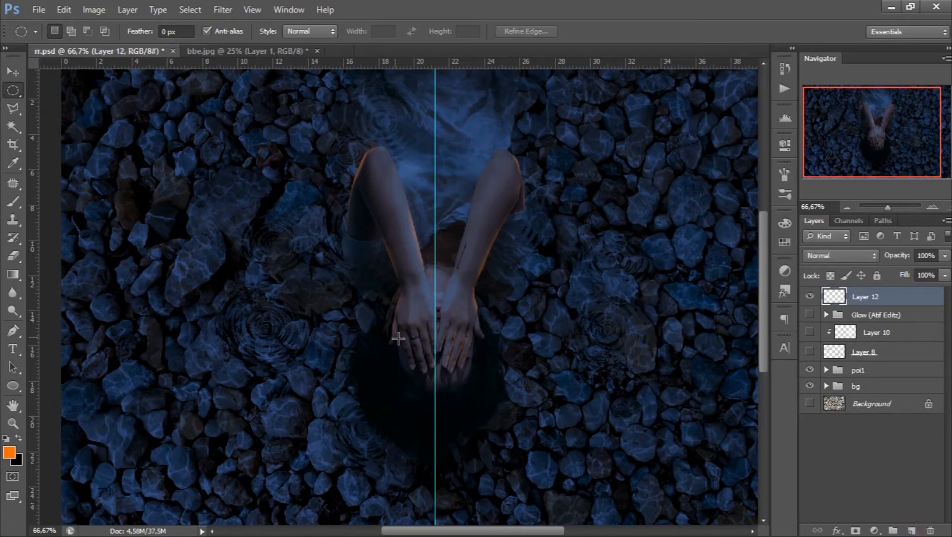
click(14, 202)
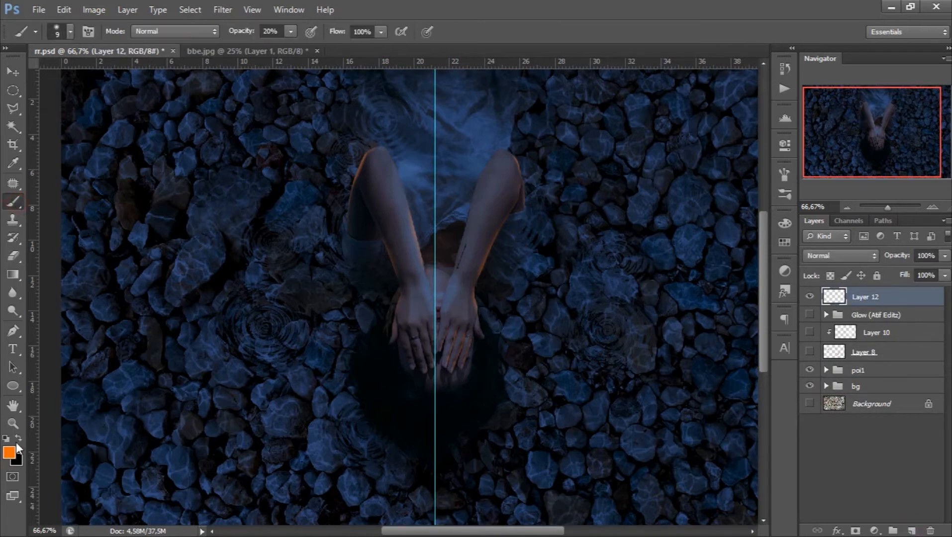
right_click(268, 303)
click(288, 327)
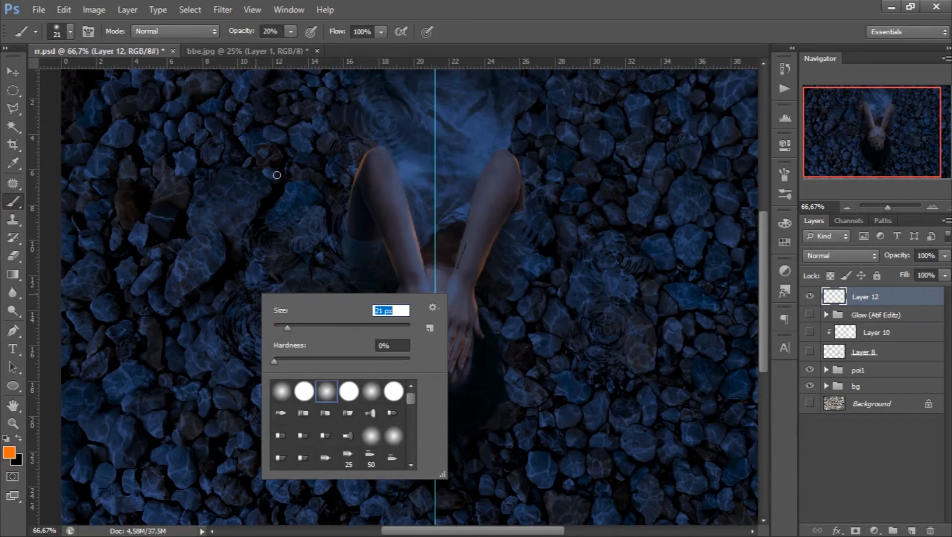
click(254, 230)
drag(282, 230, 257, 266)
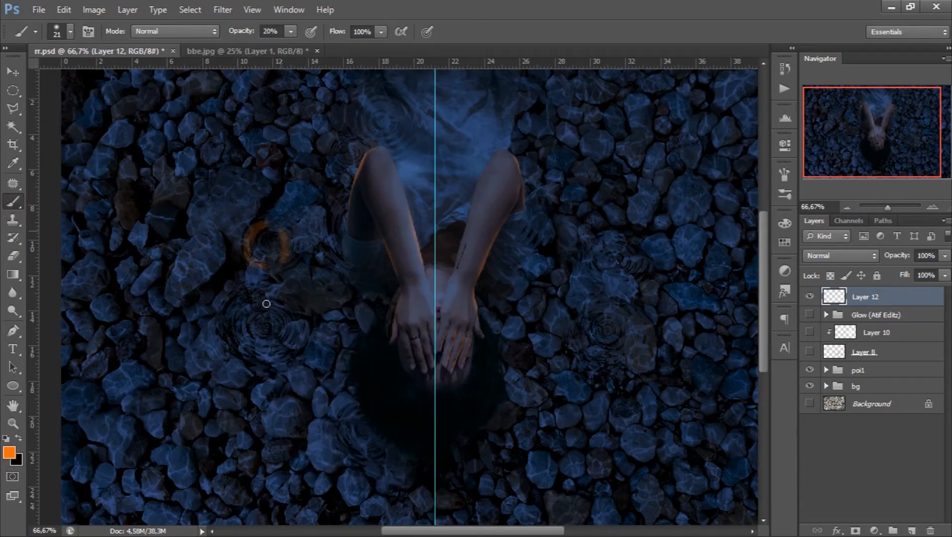
mouse_move(247, 323)
mouse_down()
mouse_move(276, 342)
mouse_move(285, 333)
mouse_move(276, 301)
mouse_move(234, 315)
mouse_move(257, 353)
mouse_up()
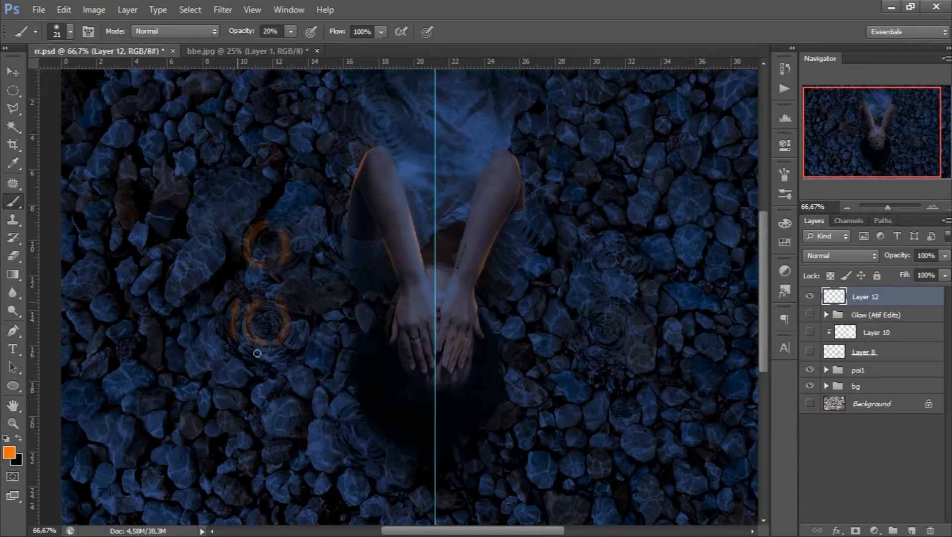
- Paint orange arcs on the ripples beside the left edge of the hair, the left sleeve and elbow, and the dress
drag(351, 415, 362, 456)
click(376, 421)
drag(386, 320, 355, 379)
drag(353, 268, 339, 239)
drag(360, 120, 380, 139)
drag(382, 101, 398, 113)
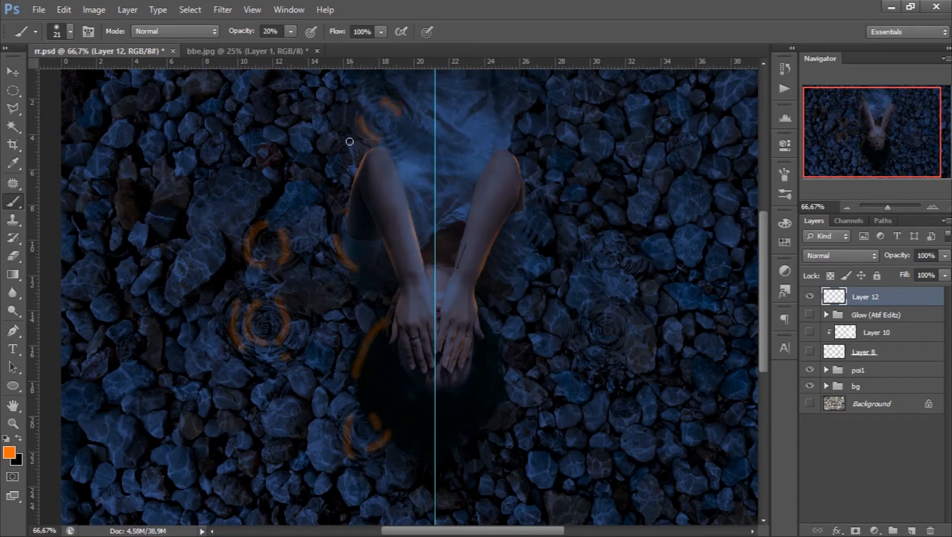
- Paint short, broken orange arcs on the two stone ripples right of the head, undoing the first full ring
scroll(427, 294, down, 2)
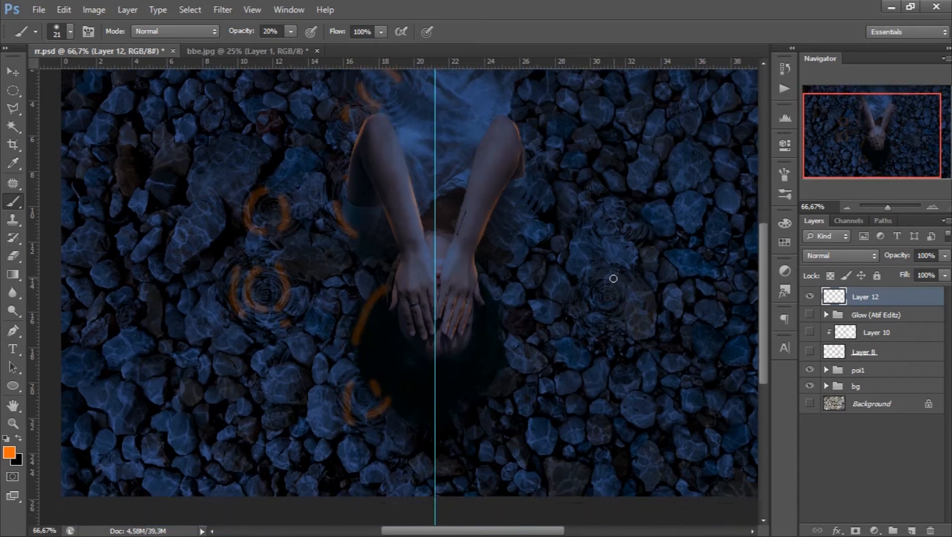
mouse_move(588, 299)
mouse_down()
mouse_move(620, 318)
mouse_move(616, 273)
mouse_up()
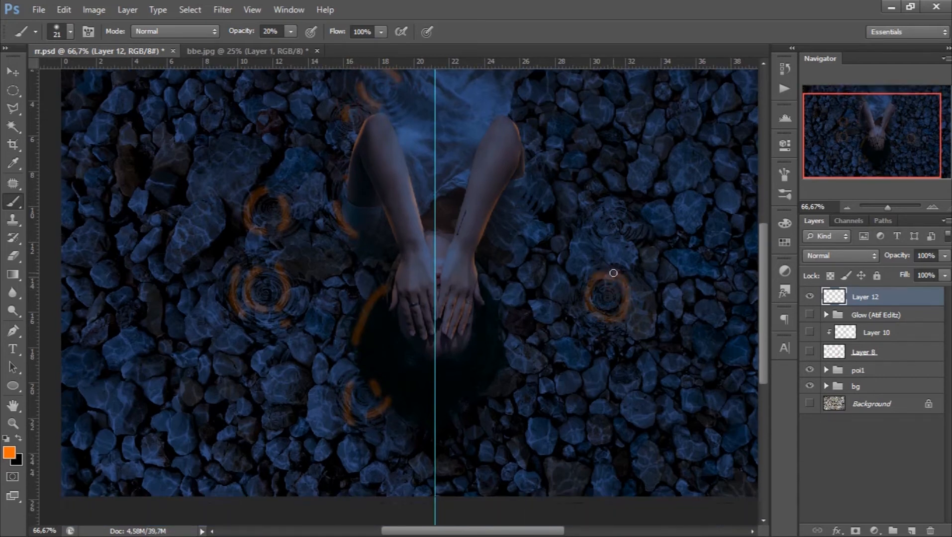
key(ctrl+z)
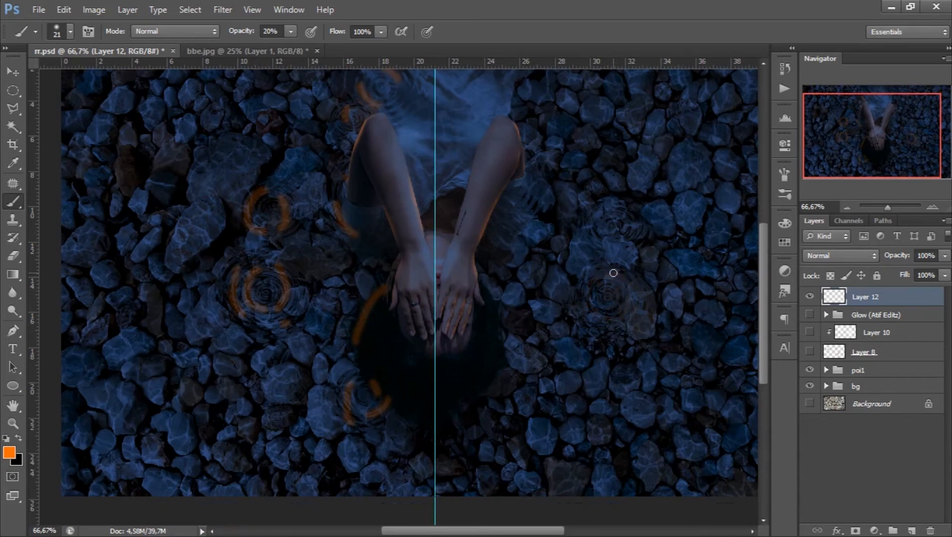
mouse_move(584, 277)
mouse_down()
mouse_move(606, 330)
mouse_move(603, 321)
mouse_move(633, 314)
mouse_up()
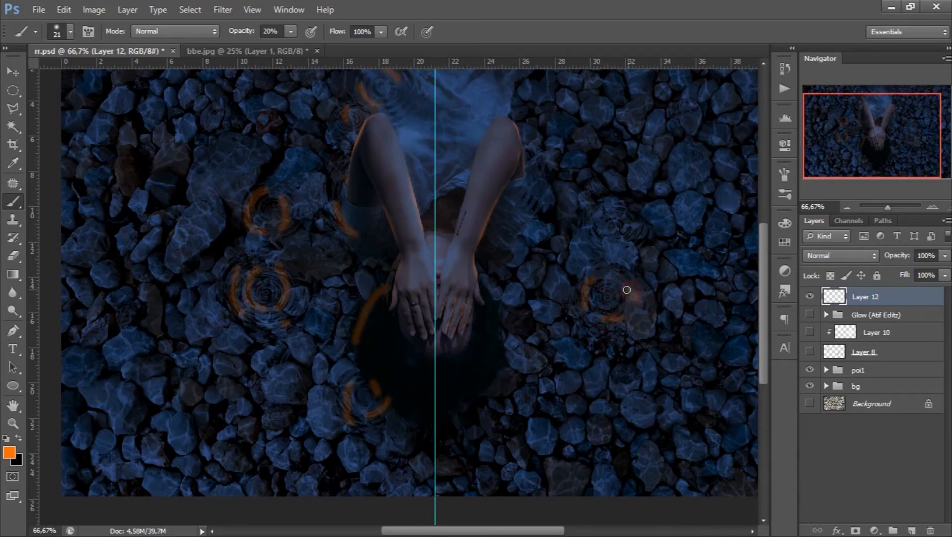
mouse_move(596, 220)
mouse_down()
mouse_move(625, 241)
mouse_move(636, 219)
mouse_up()
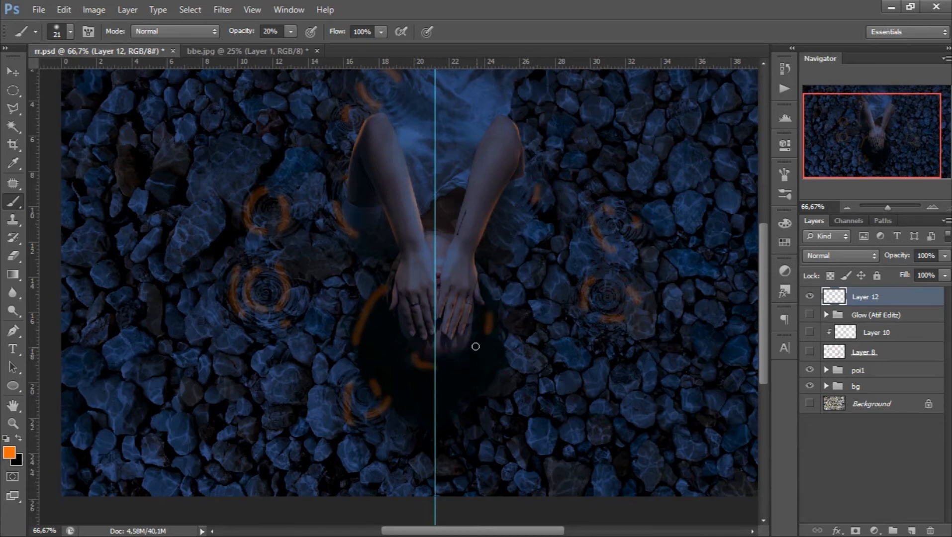
- Add short orange strokes along the lower right edge of the hair
scroll(475, 343, up, 3)
scroll(491, 318, down, 2)
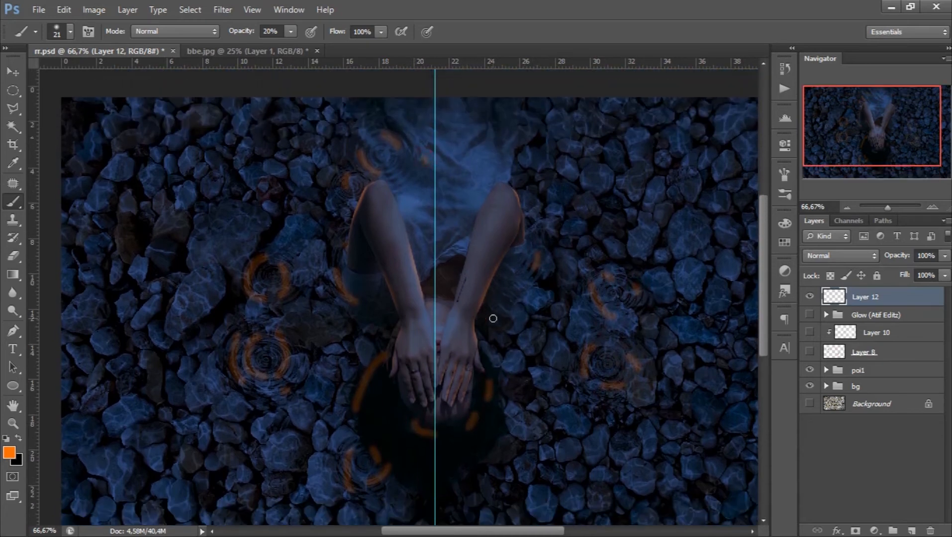
drag(506, 409, 516, 394)
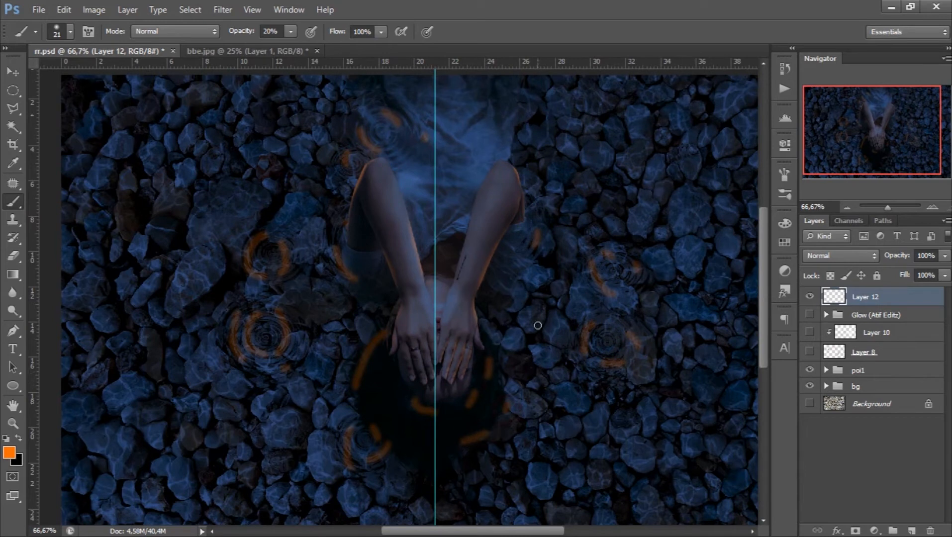
- Select the orange arcs on each of the two stone ripples left of the arms and repeat the ZigZag filter on them
click(13, 90)
drag(203, 286, 321, 390)
drag(288, 360, 293, 365)
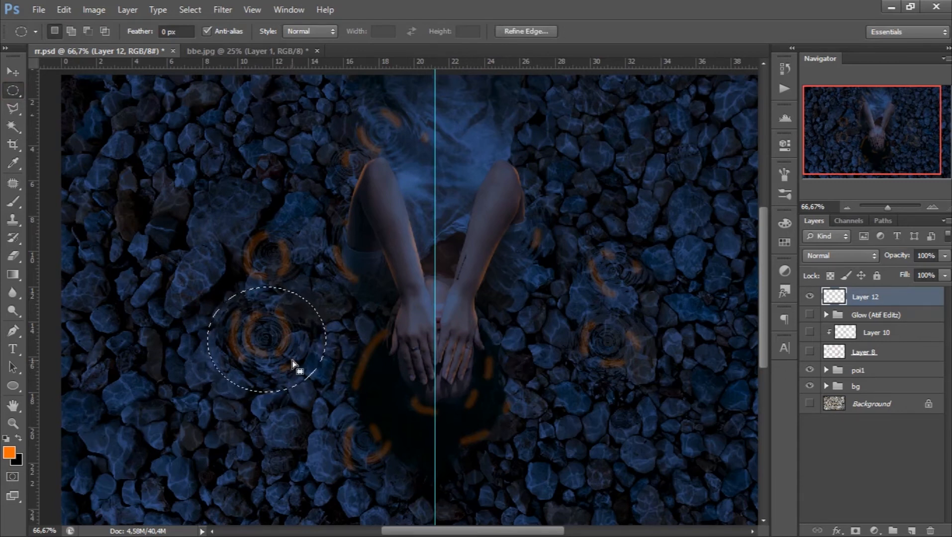
key(ctrl+f)
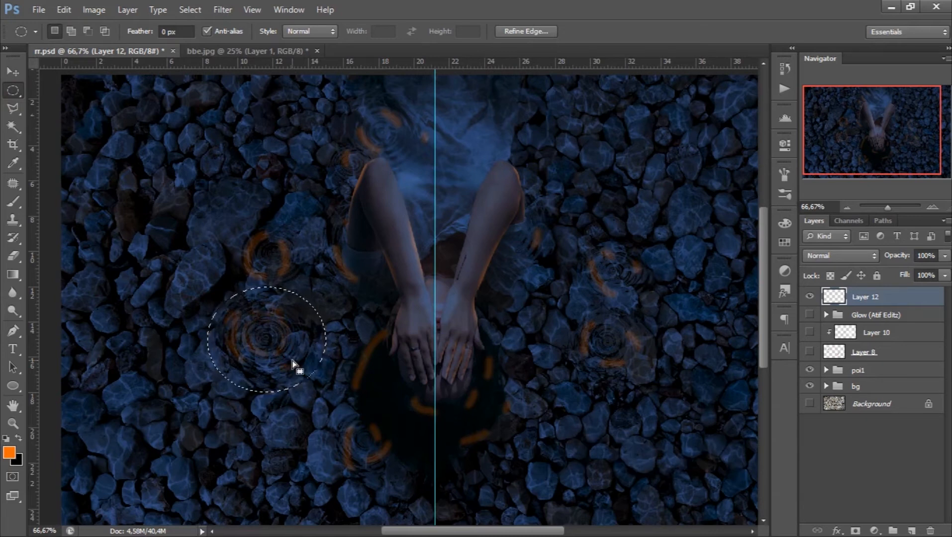
drag(231, 225, 311, 294)
- Repeat the ZigZag filter on elliptical selections around the orange arcs at the left elbow, dress, left sleeve and lower-left hair edge
drag(326, 142, 373, 181)
drag(354, 102, 398, 149)
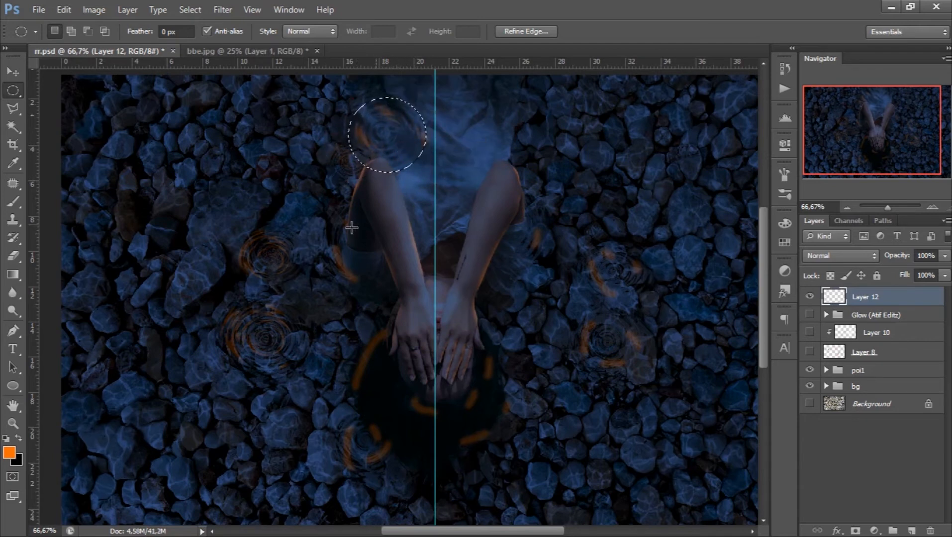
drag(326, 204, 409, 304)
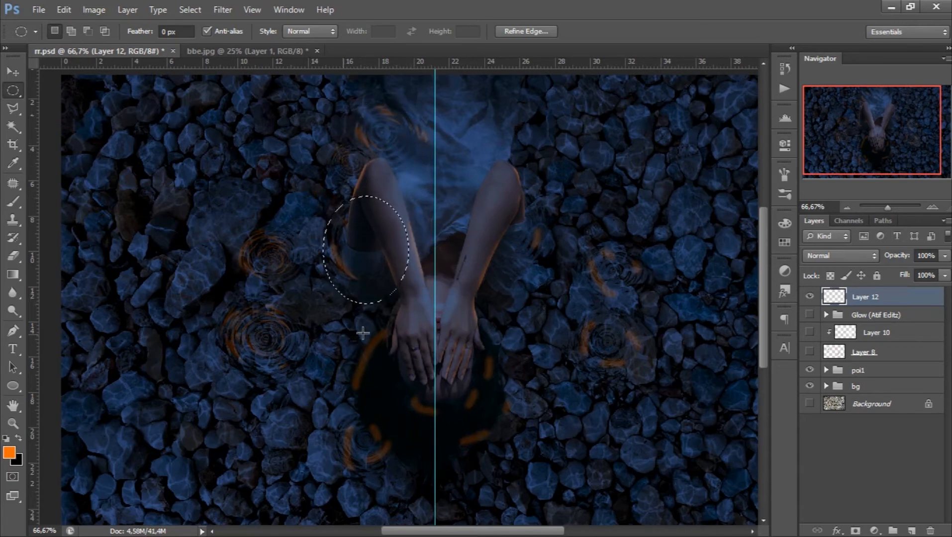
drag(327, 411, 402, 477)
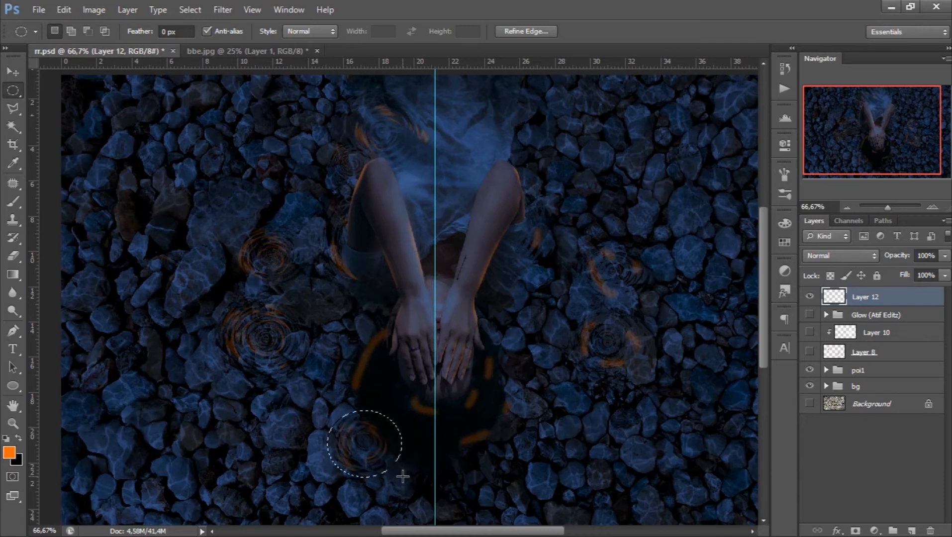
- Apply the same ZigZag distortion to the arcs on the two right stone ripples and to the strokes around the head
mouse_move(590, 256)
mouse_down()
mouse_move(652, 313)
mouse_move(647, 306)
mouse_up()
drag(617, 277, 628, 282)
mouse_move(573, 311)
mouse_down()
mouse_move(654, 385)
mouse_move(635, 355)
mouse_up()
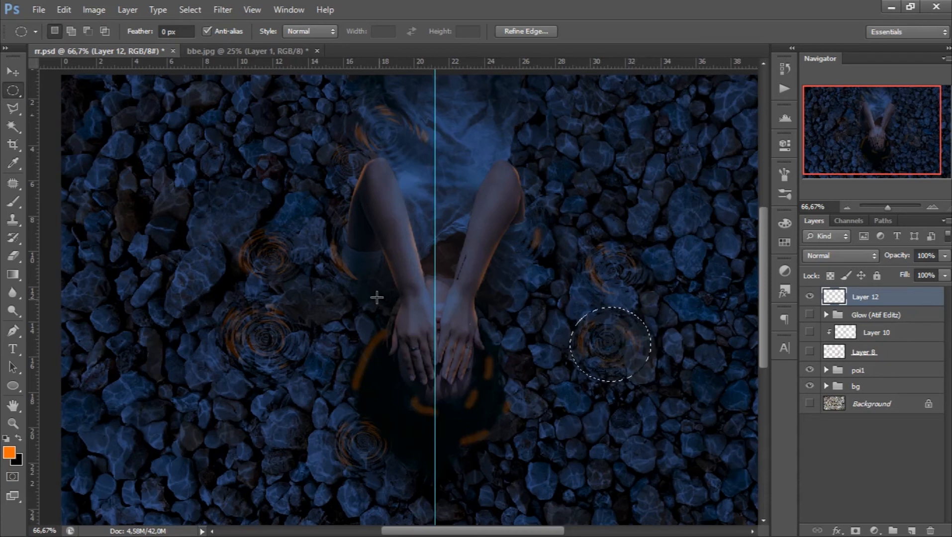
drag(358, 304, 525, 478)
drag(475, 413, 473, 397)
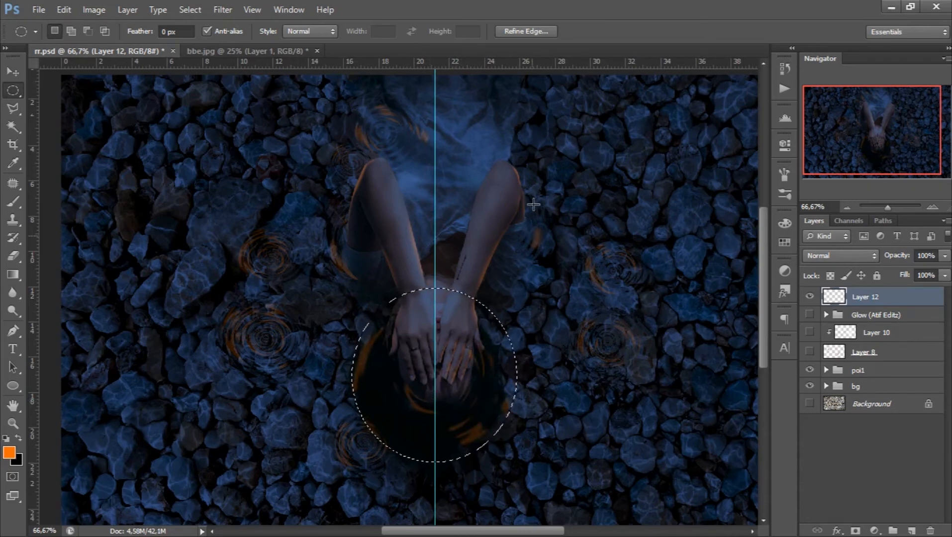
- Ripple the orange stroke beside the right elbow with ZigZag over two elliptical selections, and clear the selection
drag(499, 201, 556, 276)
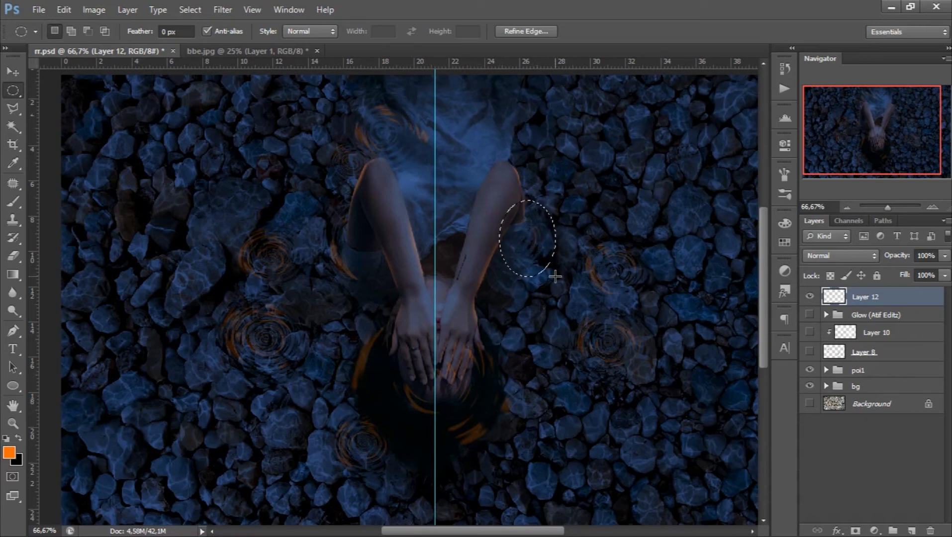
mouse_move(481, 185)
mouse_down()
mouse_move(542, 282)
mouse_move(572, 303)
mouse_move(557, 276)
mouse_move(557, 296)
mouse_move(557, 288)
mouse_up()
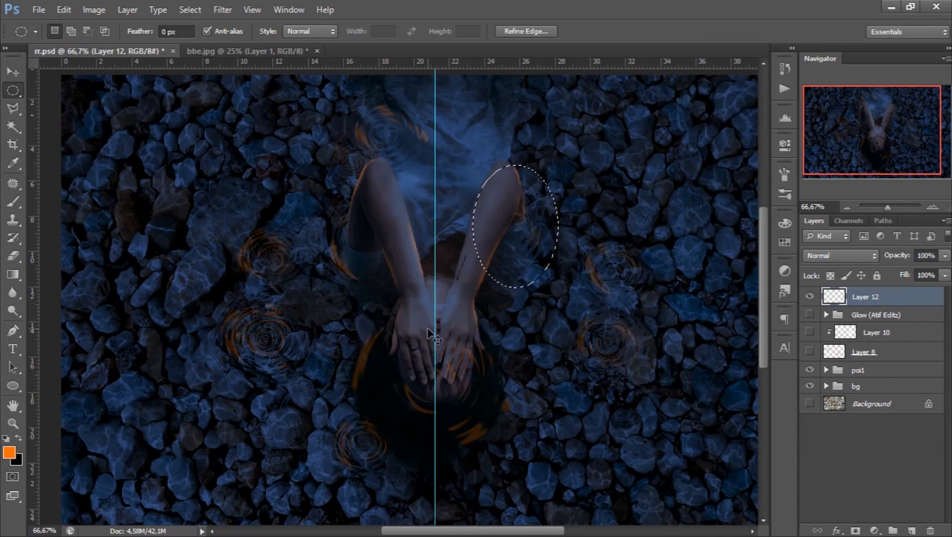
key(ctrl+d)
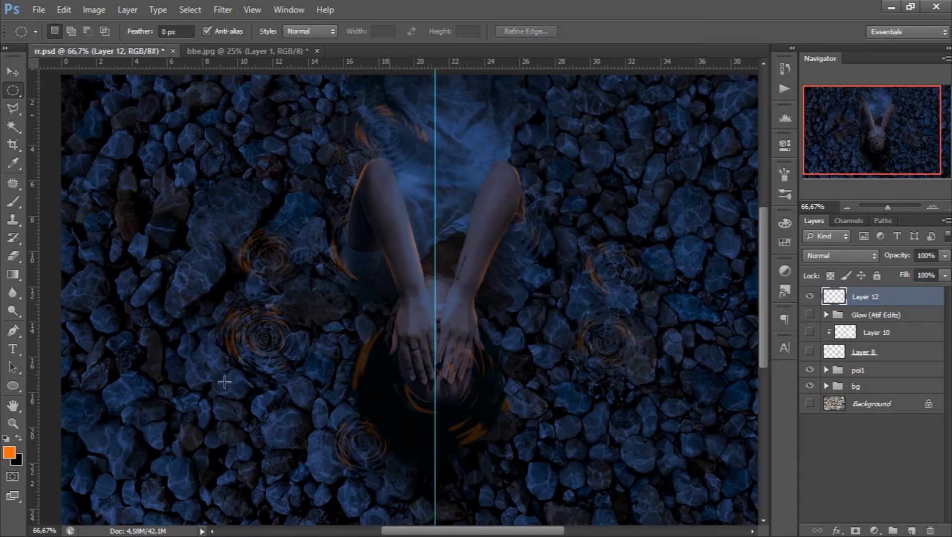
- Erase the orange ripple streaks that spill over the hands with a soft eraser
click(13, 256)
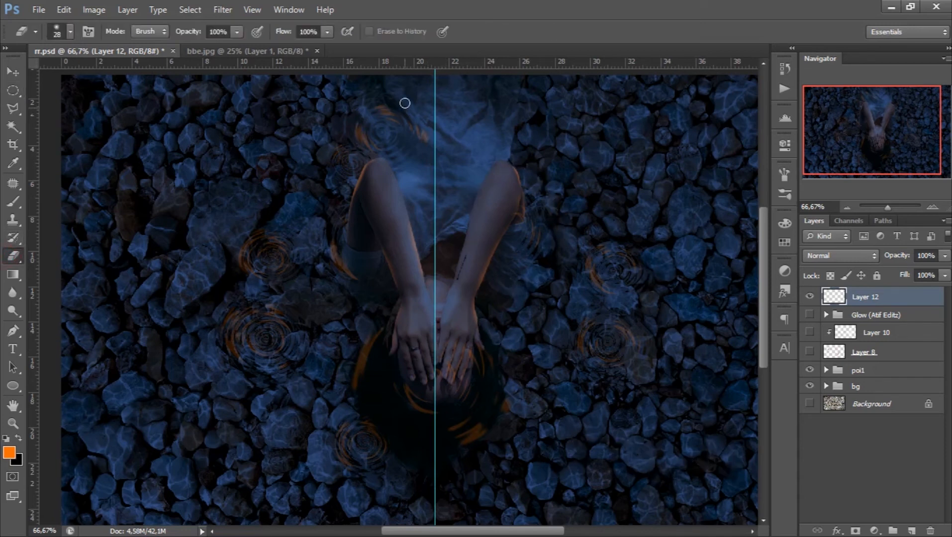
click(897, 207)
drag(880, 132, 887, 155)
right_click(466, 254)
click(531, 285)
mouse_move(418, 323)
mouse_down()
mouse_move(499, 167)
mouse_move(464, 286)
mouse_move(386, 308)
mouse_move(349, 273)
mouse_move(309, 270)
mouse_move(396, 317)
mouse_move(578, 334)
mouse_up()
- Erase the orange ripple spill from the right elbow and forearm with a 46 px eraser at 0% hardness
mouse_move(894, 136)
mouse_down()
mouse_move(895, 124)
mouse_move(885, 144)
mouse_move(894, 126)
mouse_up()
right_click(611, 232)
click(612, 225)
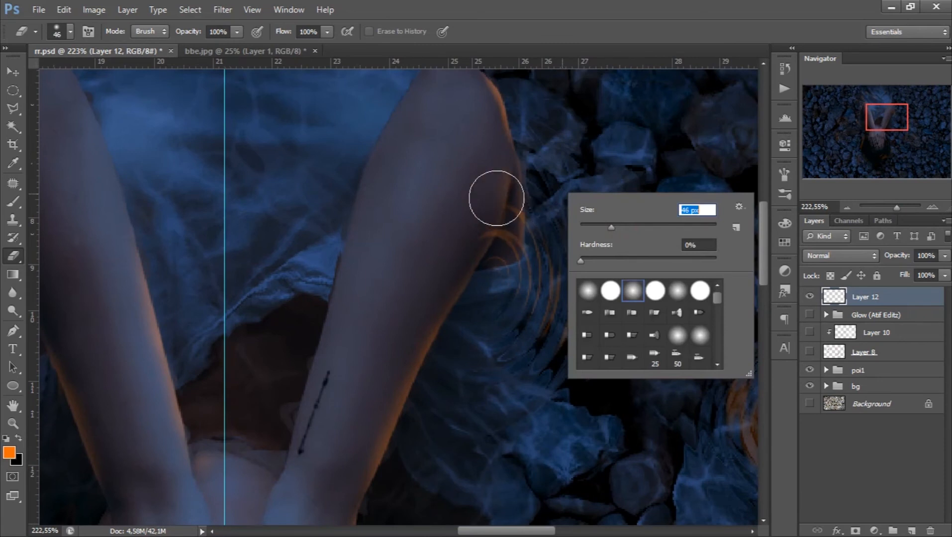
drag(488, 254, 469, 297)
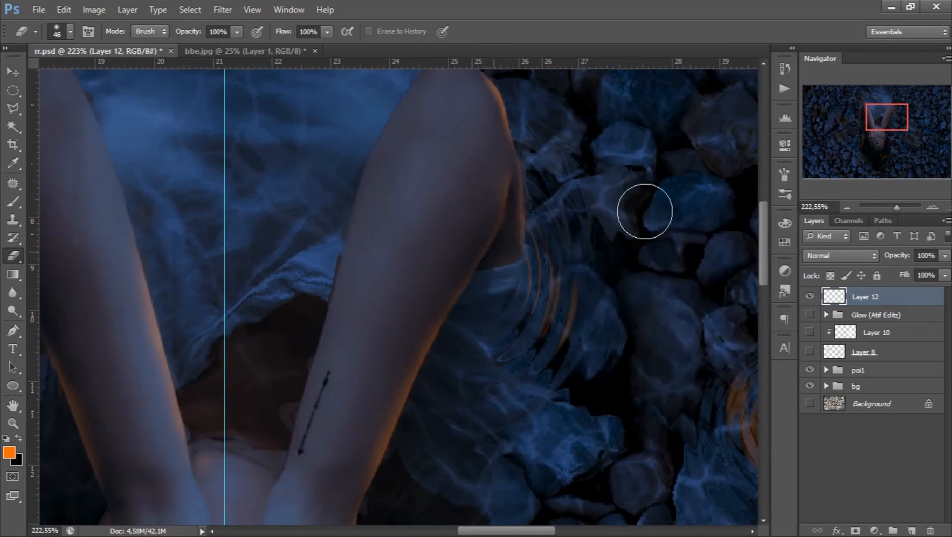
- Show the hidden koi layer, Layer 8, over the whole composition
drag(886, 120, 863, 124)
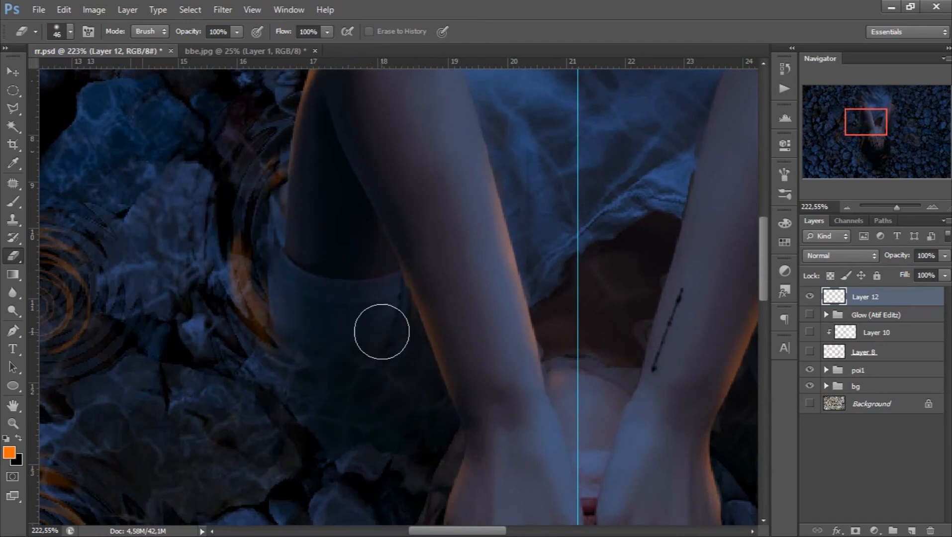
scroll(548, 259, up, 3)
click(847, 207)
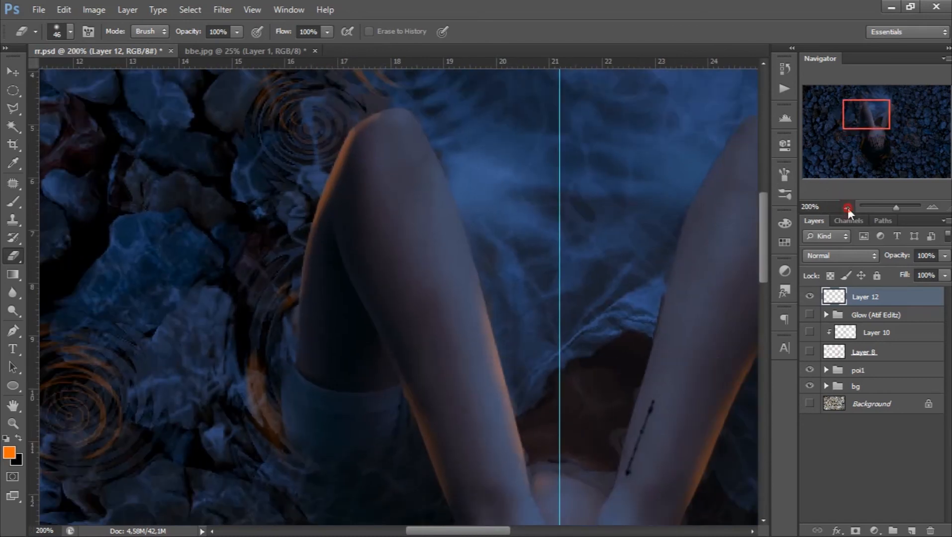
click(847, 207)
click(847, 208)
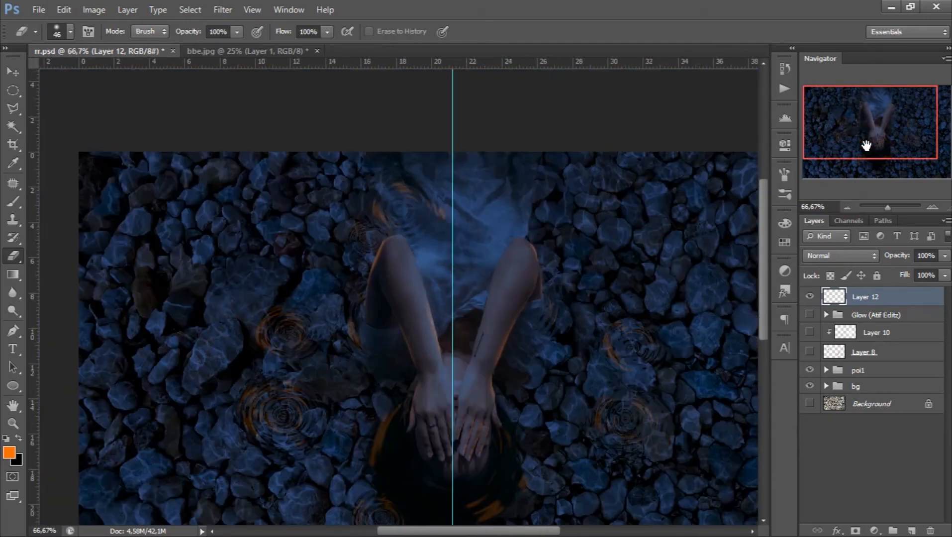
click(872, 141)
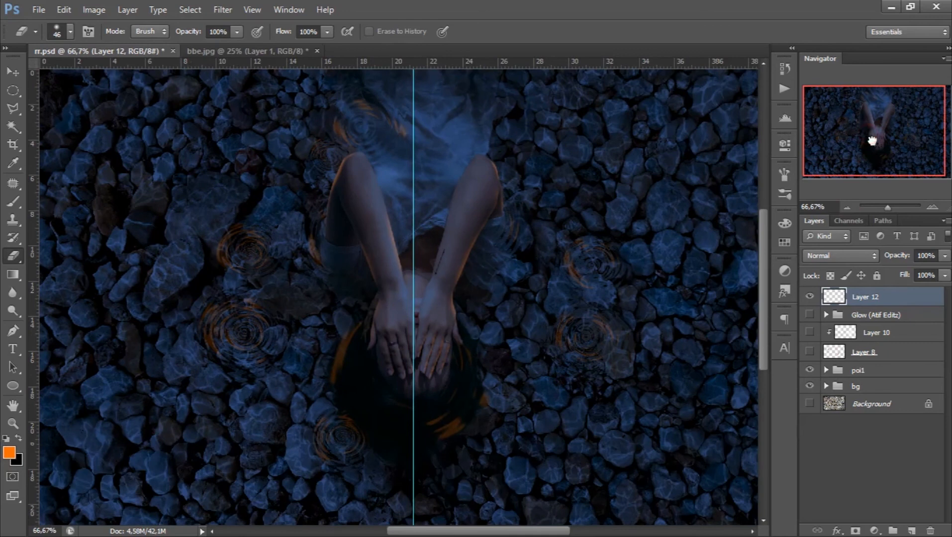
click(811, 352)
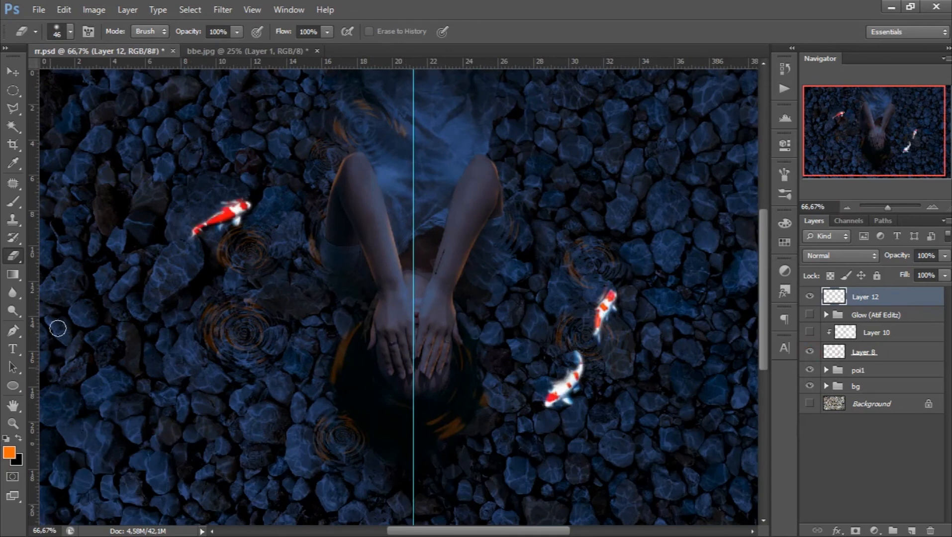
- Add a new layer above Layer 12 for orange brush light and set its blend mode to Screen
click(16, 206)
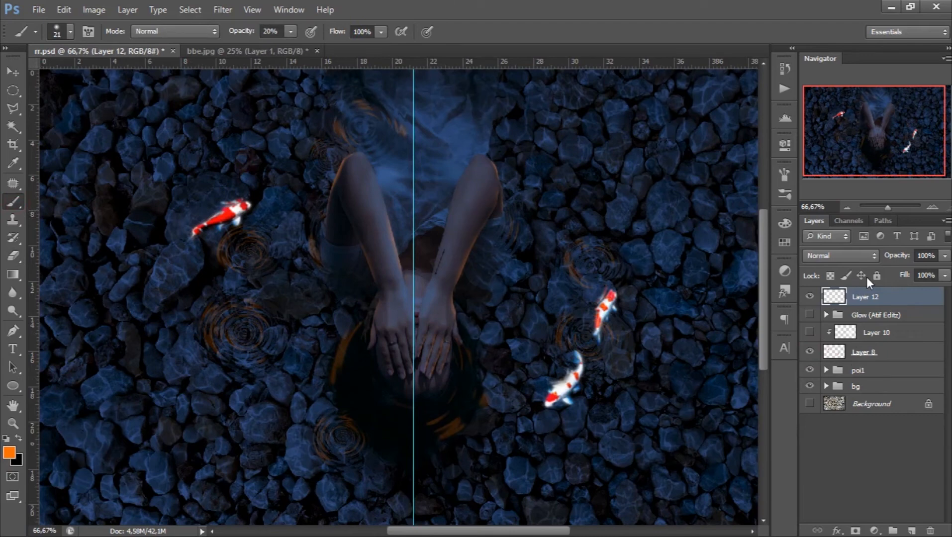
click(911, 531)
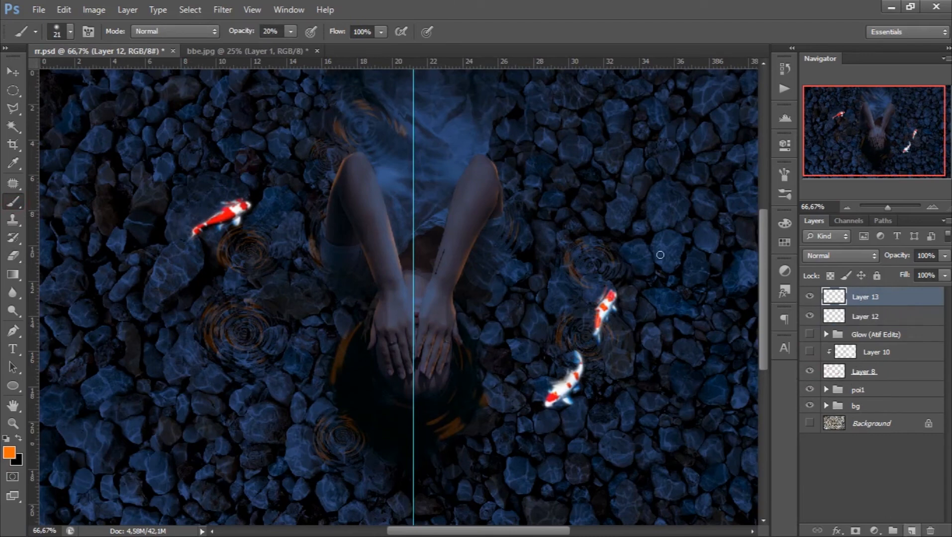
right_click(660, 252)
drag(718, 287, 715, 282)
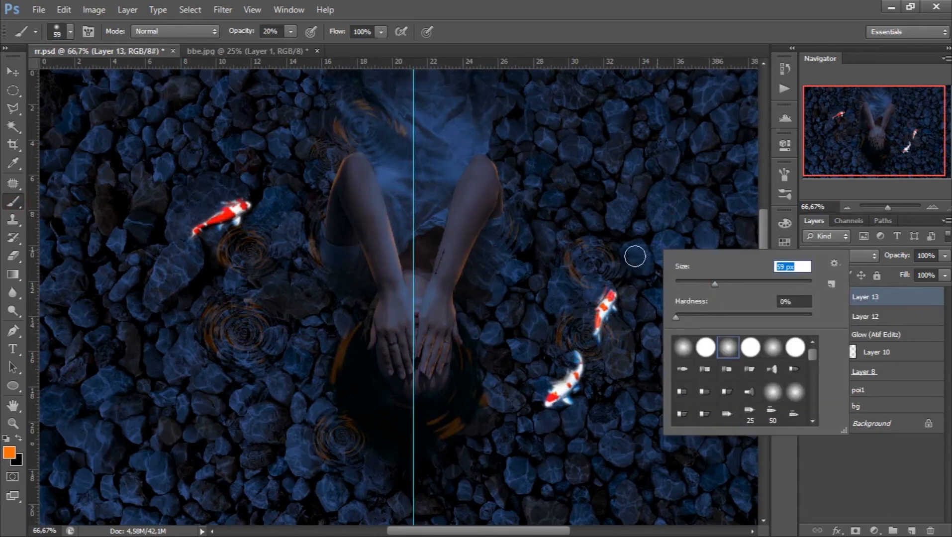
click(851, 254)
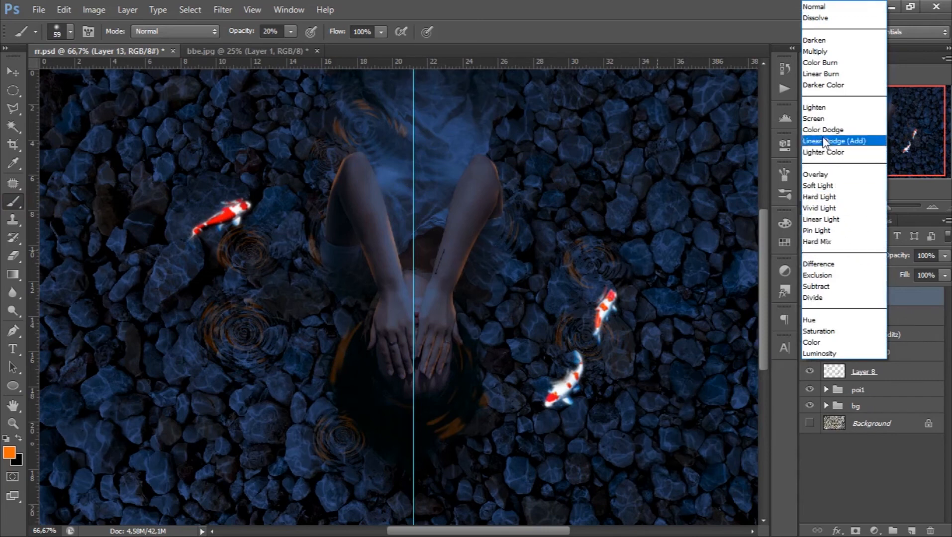
click(821, 121)
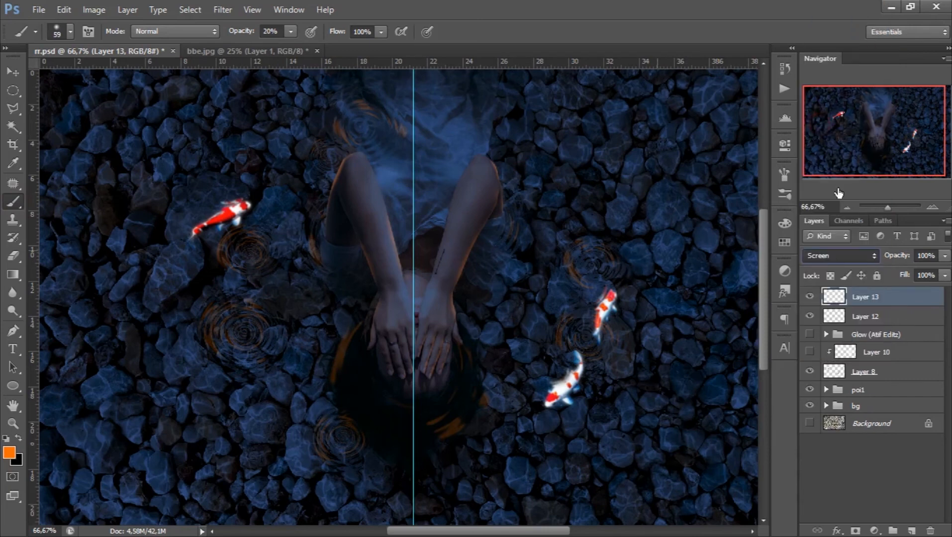
- Paint soft orange light on the stones around the three koi with a 34 px brush at 10% opacity
right_click(643, 302)
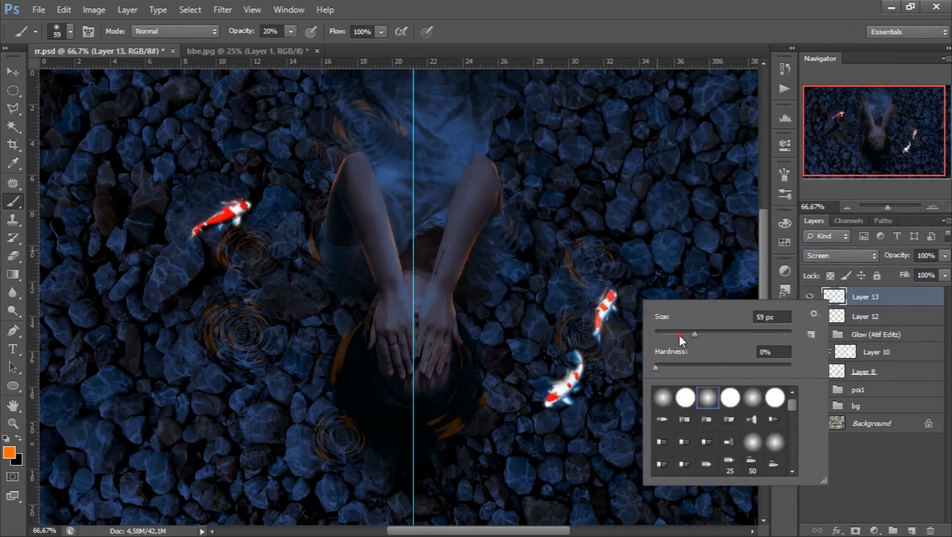
click(679, 335)
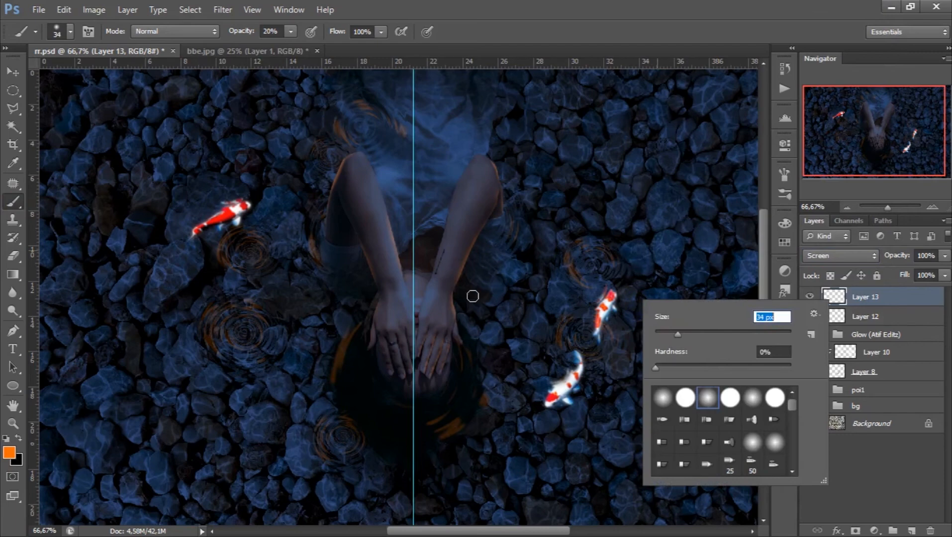
click(291, 31)
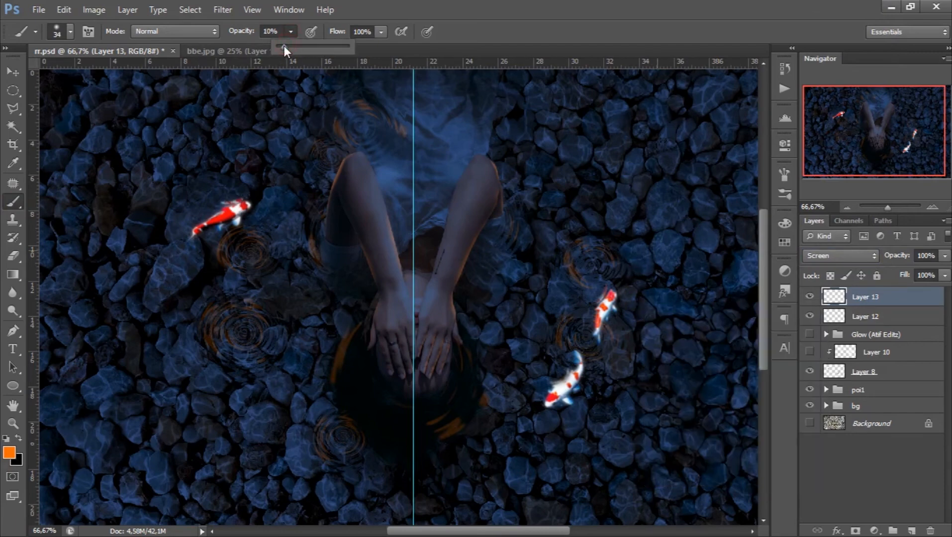
click(636, 273)
drag(621, 253, 640, 268)
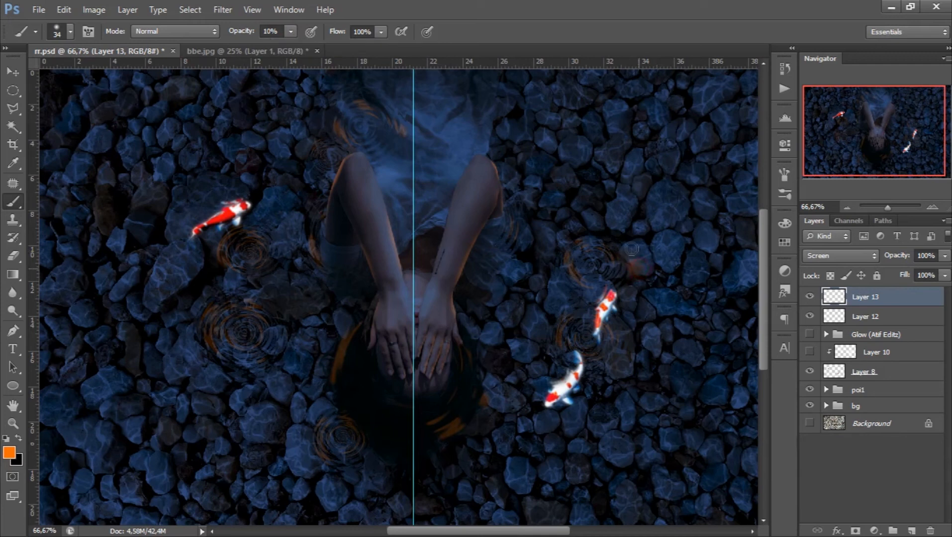
drag(662, 308, 626, 302)
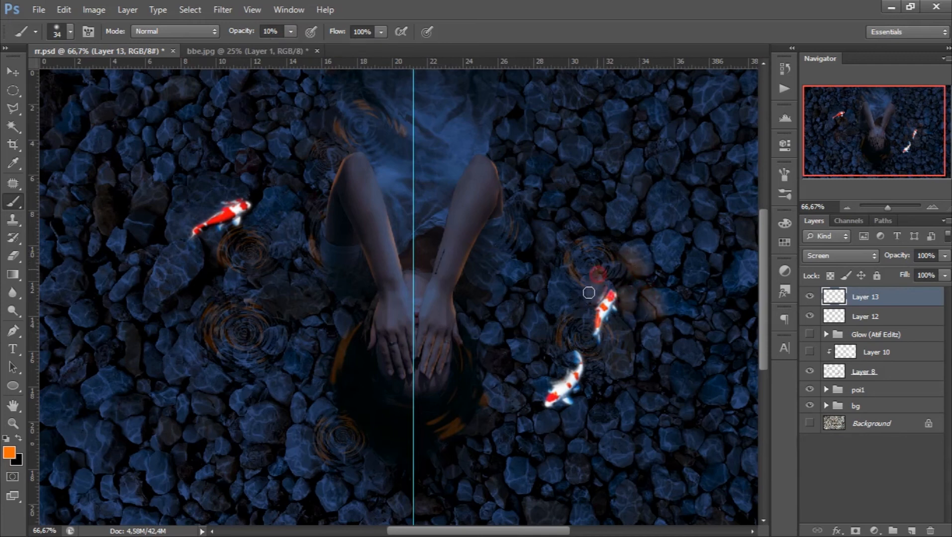
mouse_move(612, 218)
mouse_down()
mouse_move(649, 217)
mouse_move(640, 232)
mouse_move(655, 219)
mouse_up()
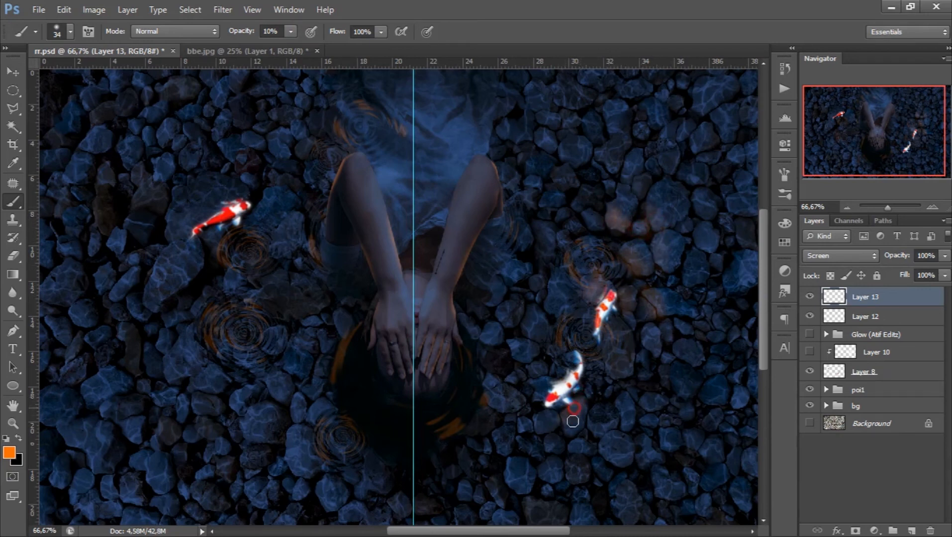
mouse_move(606, 442)
mouse_down()
mouse_move(623, 435)
mouse_move(612, 450)
mouse_move(622, 409)
mouse_up()
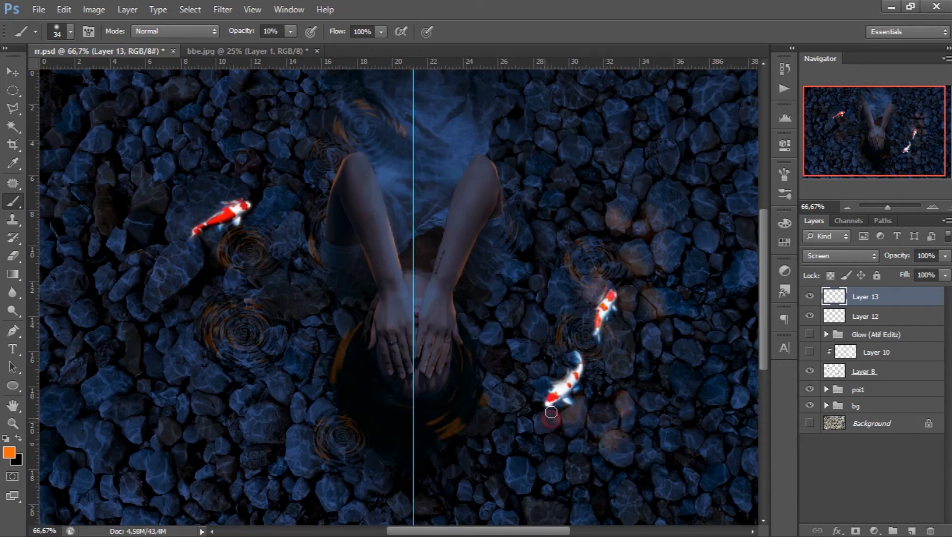
mouse_move(566, 288)
mouse_down()
mouse_move(574, 294)
mouse_move(562, 298)
mouse_up()
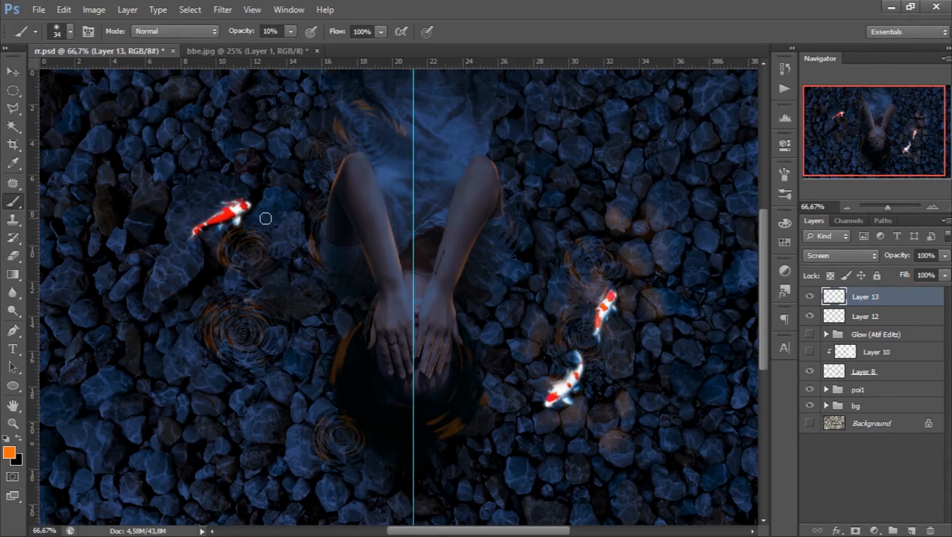
drag(280, 193, 281, 232)
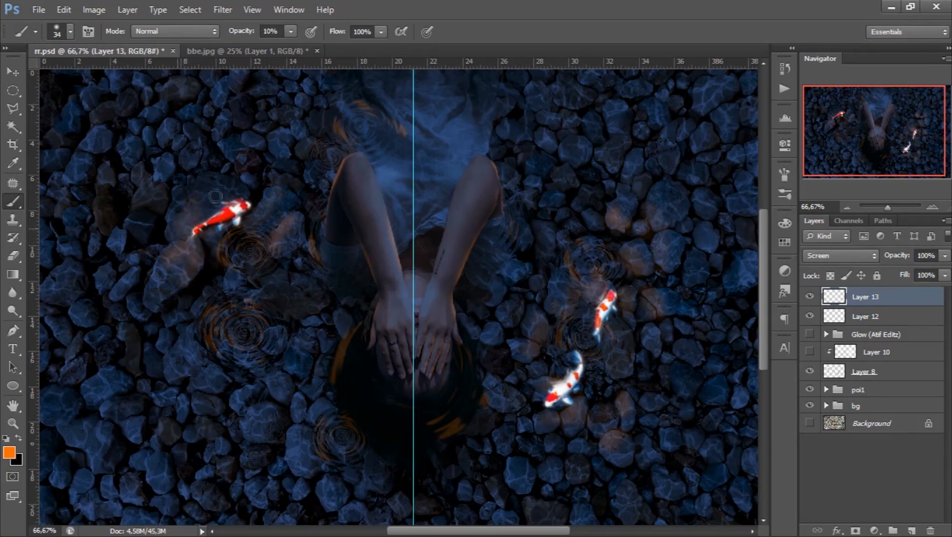
click(236, 284)
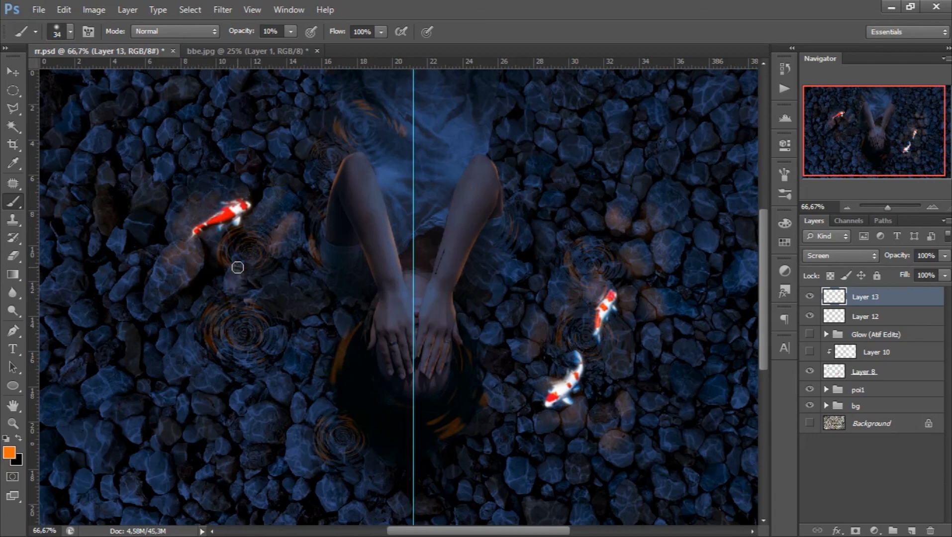
- Show the hidden Glow (Atif Editz) group and Layer 10 so the koi glow
click(810, 352)
click(809, 352)
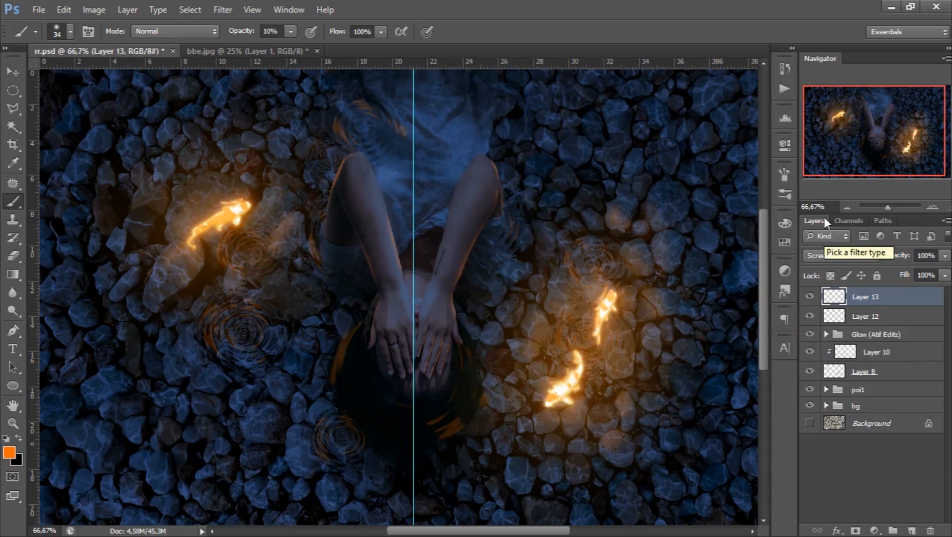
click(848, 208)
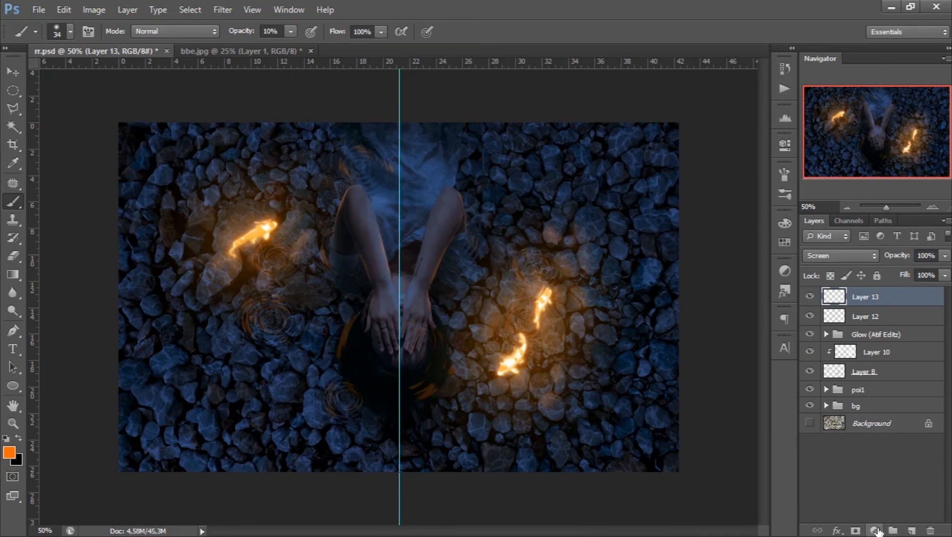
- Add a Curves adjustment layer above Layer 13 and slightly raise the midtones of its Red channel
click(876, 530)
click(859, 310)
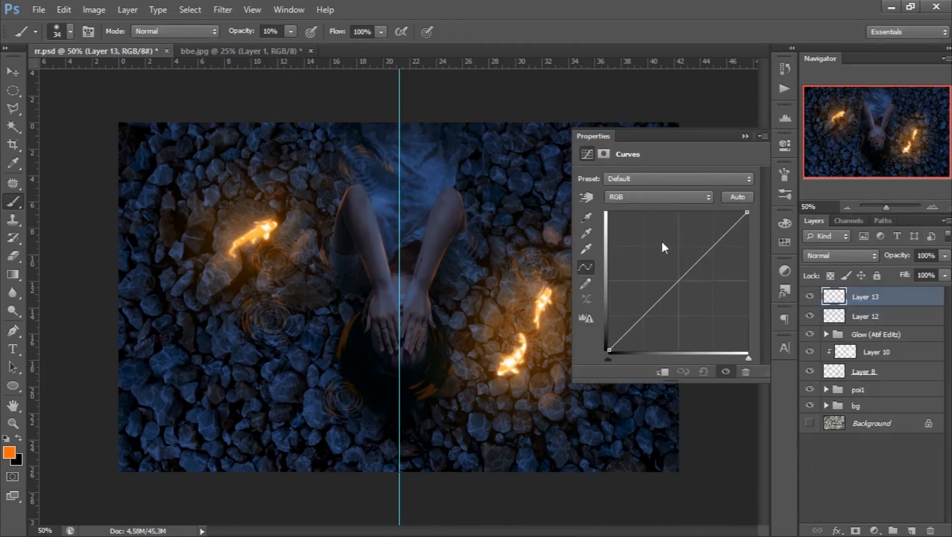
click(650, 196)
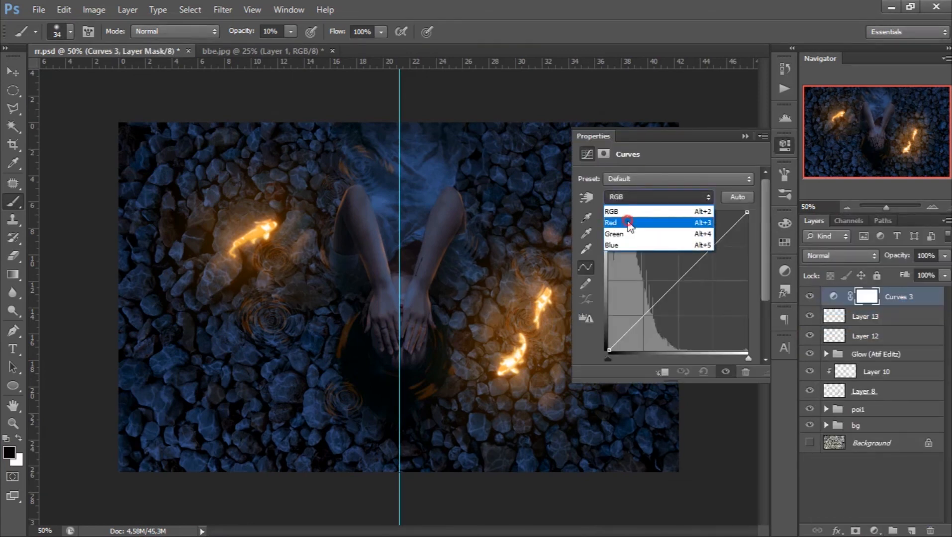
click(628, 223)
click(675, 275)
drag(675, 275, 674, 273)
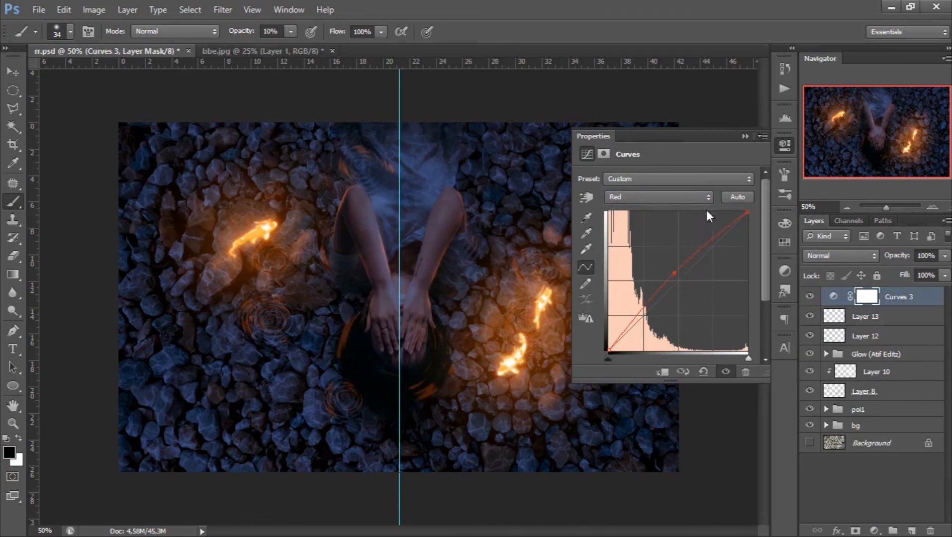
click(742, 136)
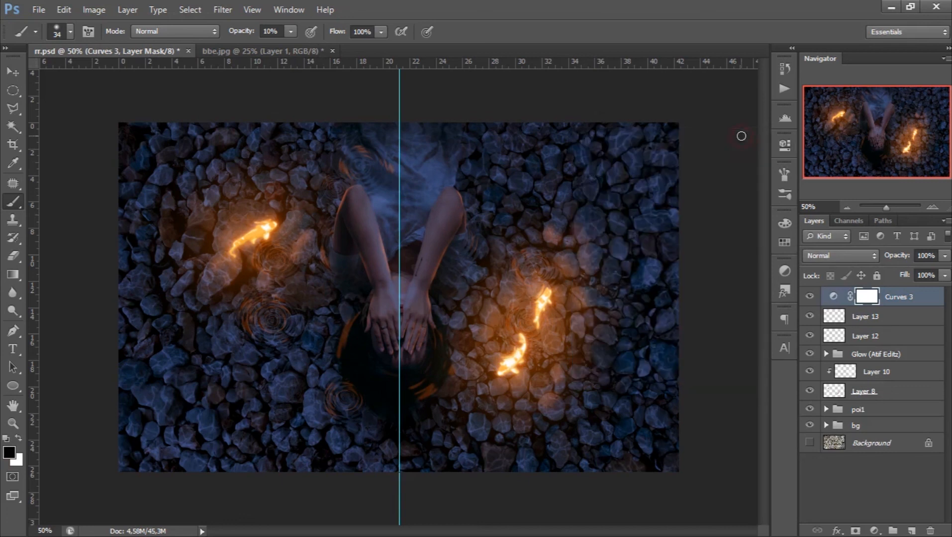
- Add a new layer above the Curves adjustment and set the foreground to a bright, saturated pinkish red with hue 344°
click(911, 531)
click(19, 438)
click(8, 451)
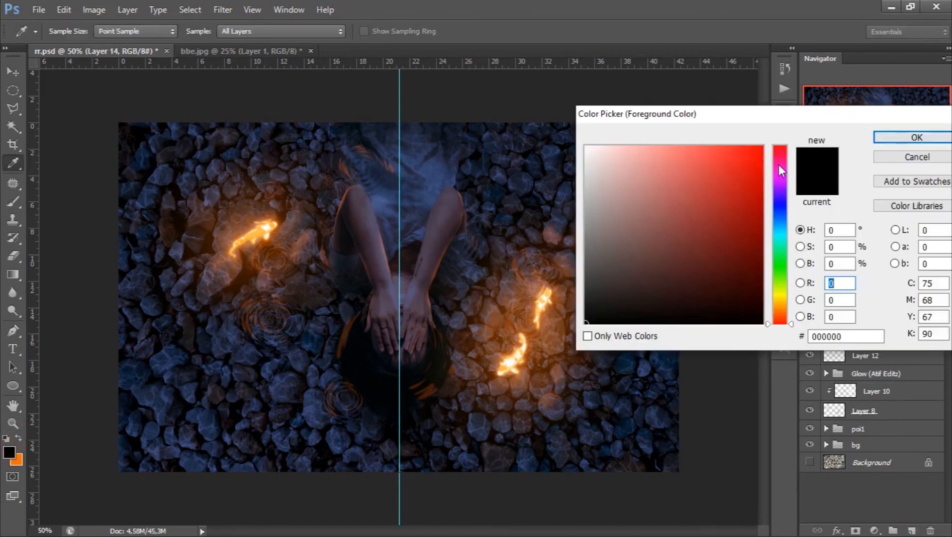
click(780, 156)
click(782, 153)
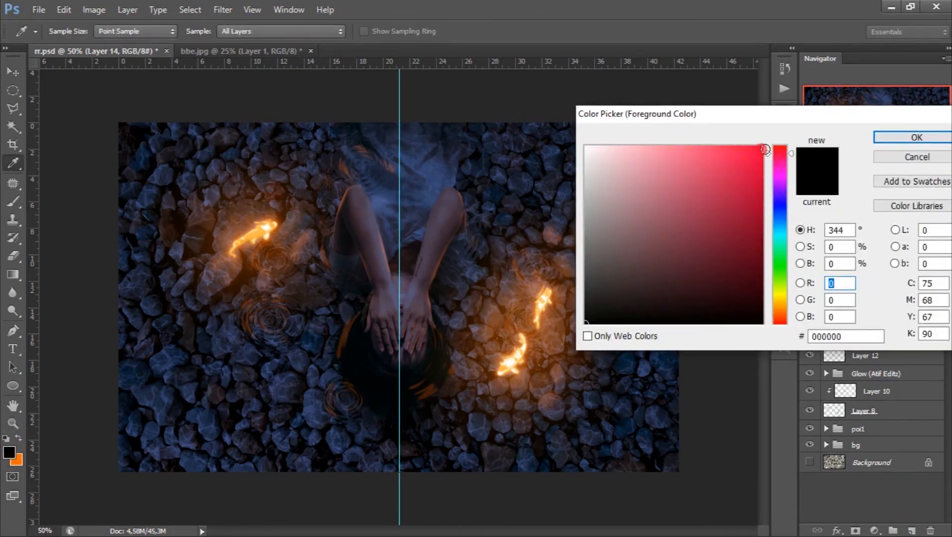
click(763, 148)
click(898, 142)
- Paint a faint pinkish-red glow on the stones around the koi with a soft 164 px brush at 5% opacity
key(b)
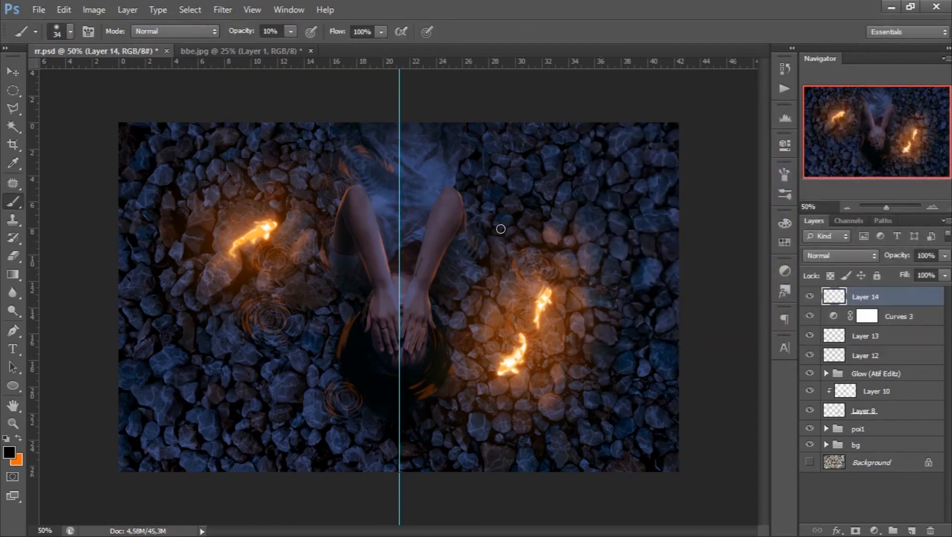
right_click(501, 227)
drag(581, 260, 594, 261)
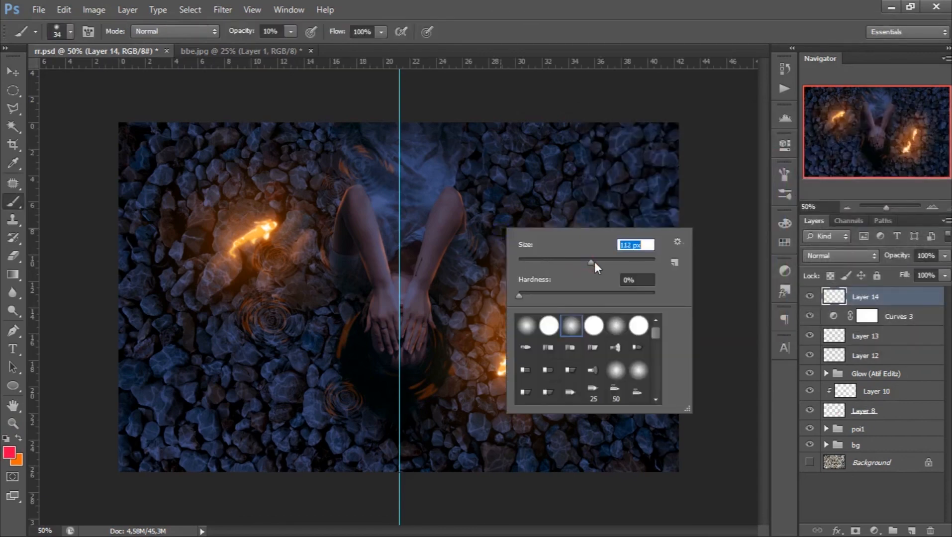
drag(290, 31, 290, 46)
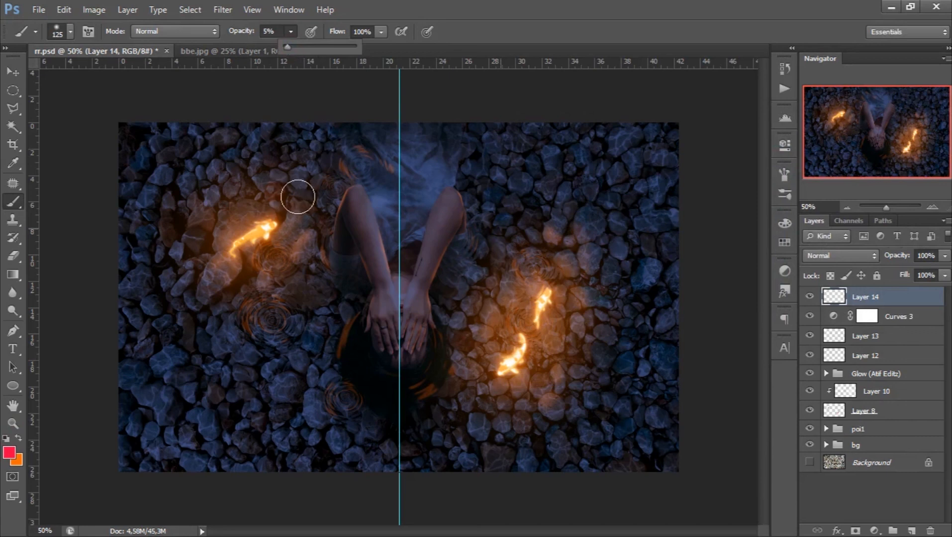
right_click(298, 196)
click(406, 228)
mouse_move(287, 183)
mouse_down()
mouse_move(266, 173)
mouse_move(213, 198)
mouse_move(197, 241)
mouse_move(223, 279)
mouse_move(255, 287)
mouse_move(292, 240)
mouse_move(290, 198)
mouse_up()
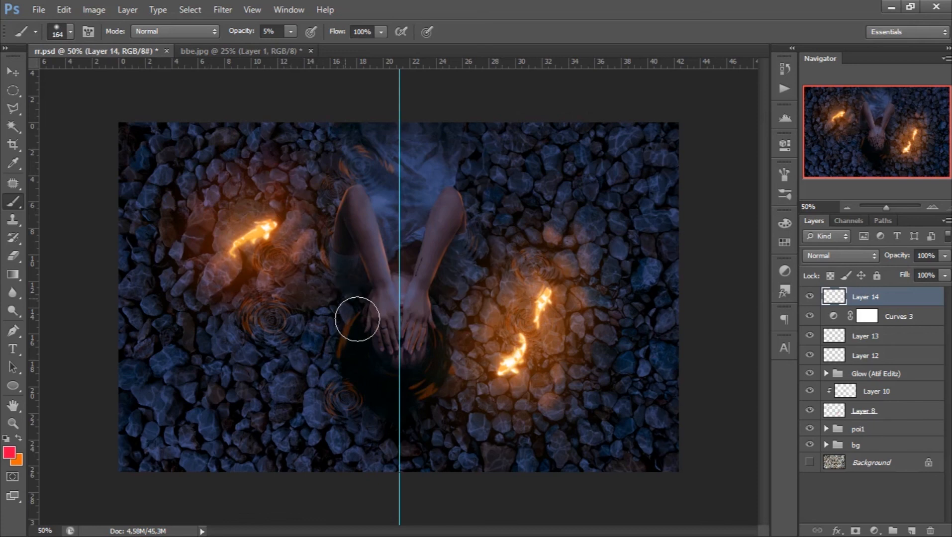
mouse_move(472, 376)
mouse_down()
mouse_move(468, 333)
mouse_move(491, 280)
mouse_move(576, 259)
mouse_move(578, 354)
mouse_move(505, 391)
mouse_move(438, 323)
mouse_up()
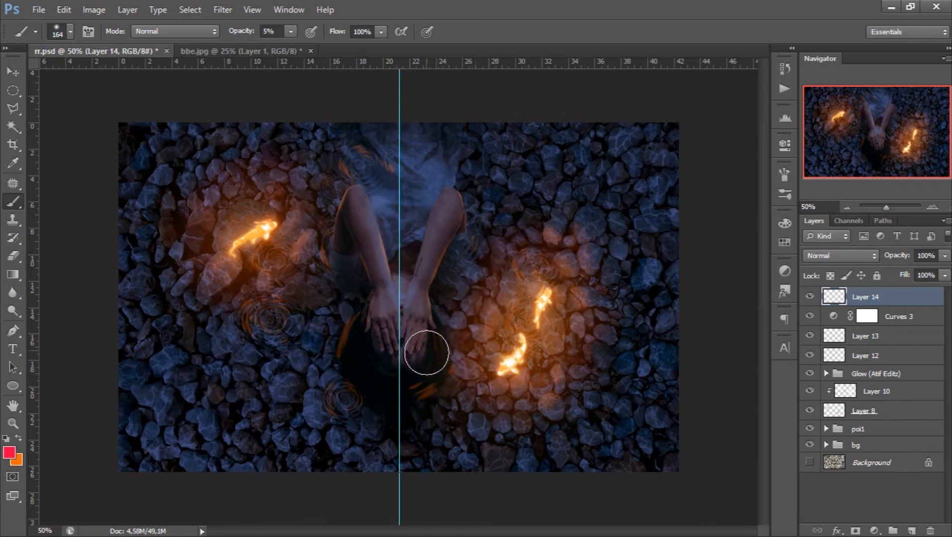